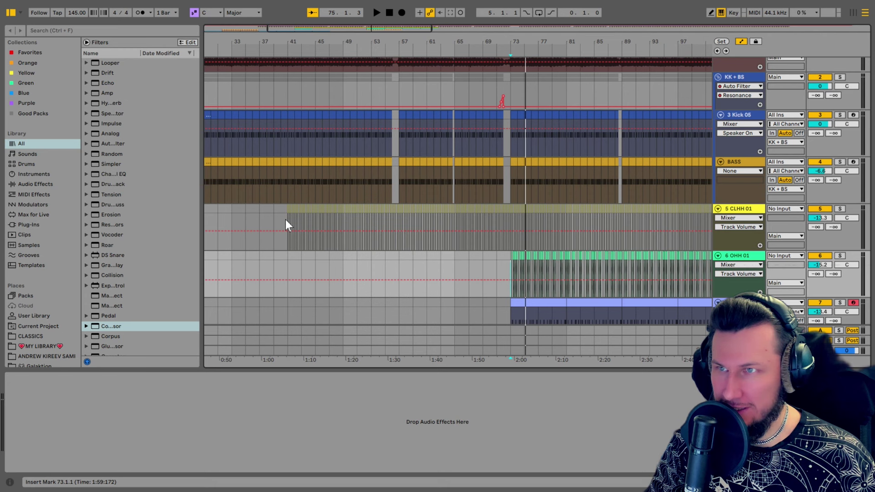
Duplicate the closed hi-hat clips on CLHH 01 from bar 41 past the bass ending, and delete the excess after bar 261
{"action": "left_click_drag", "start_coordinate": [369, 39], "coordinate": [318, 20]}
{"action": "mouse_move", "coordinate": [525, 209]}
{"action": "left_mouse_down"}
{"action": "mouse_move", "coordinate": [241, 217]}
{"action": "mouse_move", "coordinate": [269, 216]}
{"action": "left_mouse_up"}
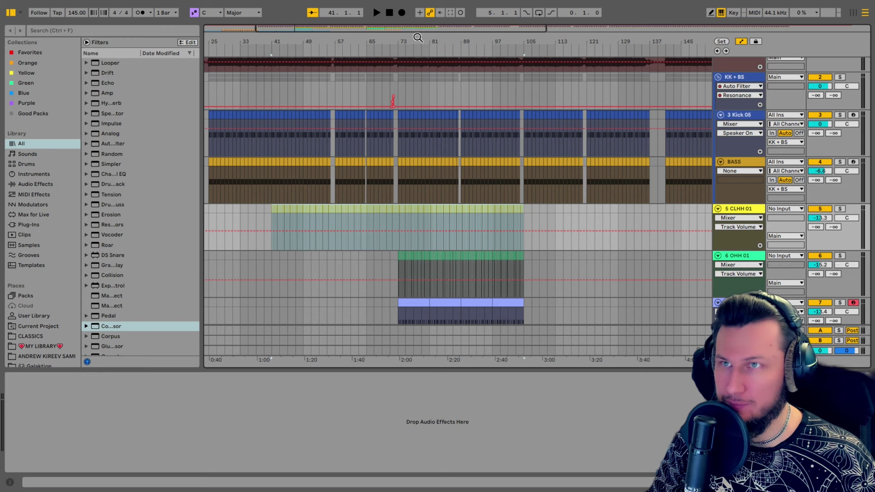
{"action": "left_click_drag", "start_coordinate": [418, 37], "coordinate": [393, 64]}
{"action": "key", "text": "ctrl+d"}
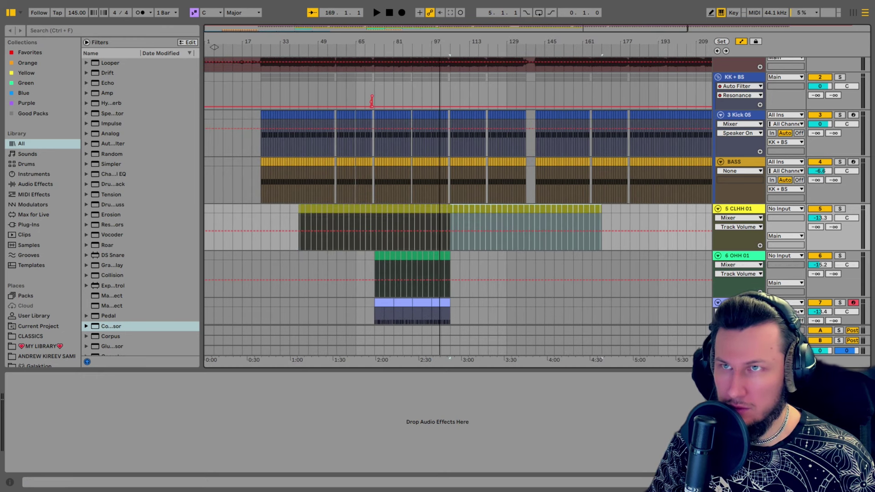
{"action": "left_click_drag", "start_coordinate": [439, 42], "coordinate": [376, 41]}
{"action": "key", "text": "ctrl+d"}
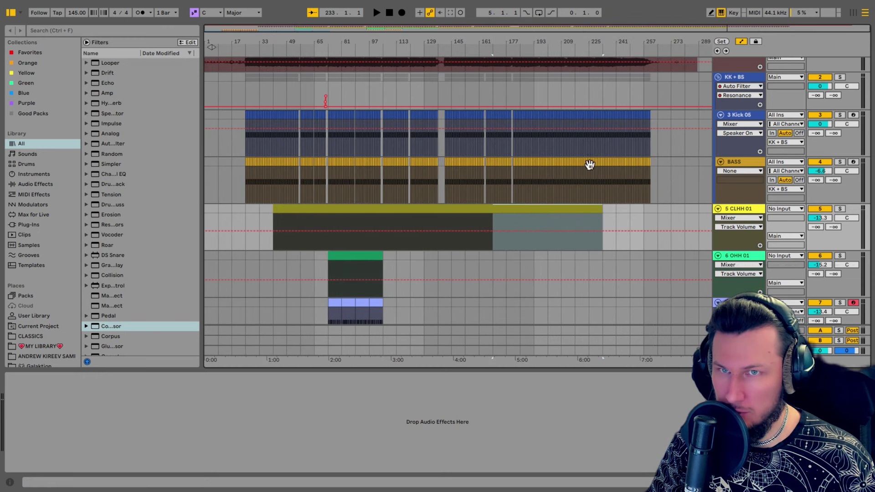
{"action": "key", "text": "ctrl+d"}
{"action": "left_click_drag", "start_coordinate": [702, 212], "coordinate": [637, 208]}
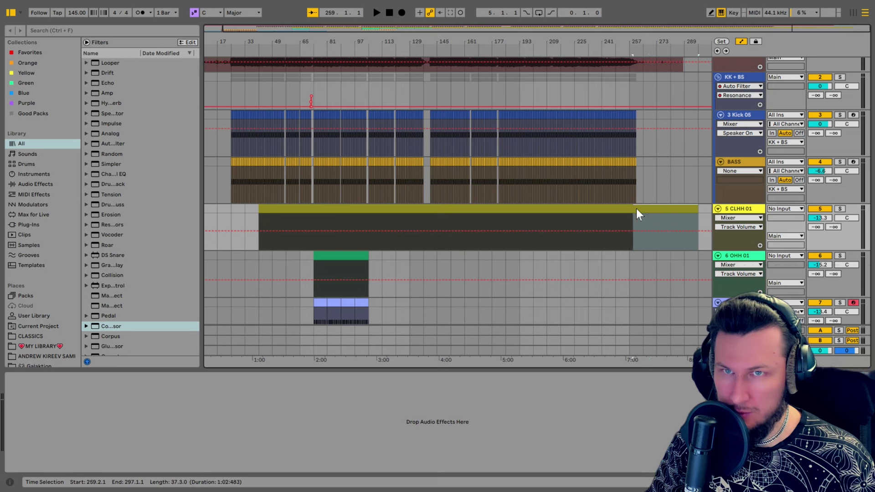
{"action": "key", "text": "Delete"}
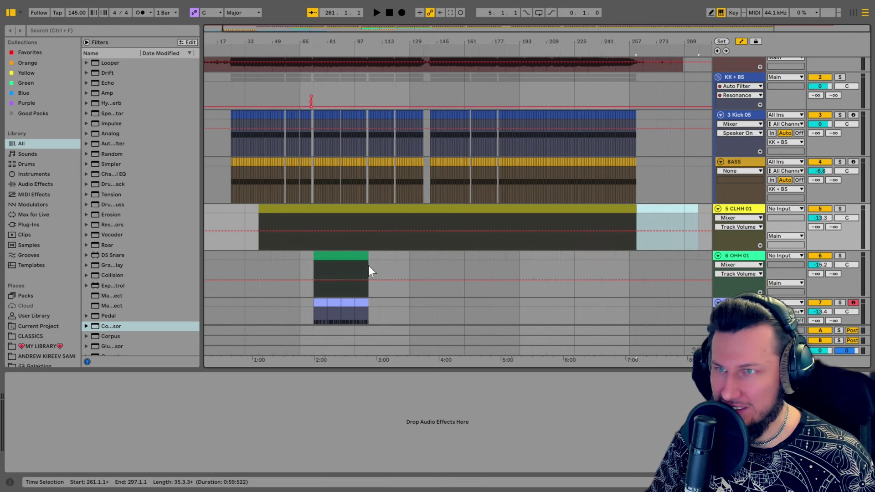
Extend the open hi-hat clips on OHH 01 from bar 73 to bar 265 by duplicating the existing section
{"action": "left_click_drag", "start_coordinate": [313, 275], "coordinate": [368, 259]}
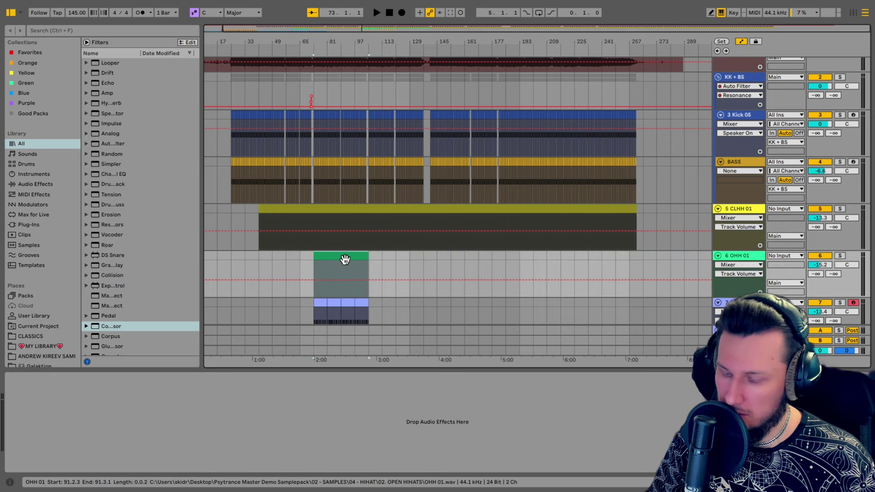
{"action": "key", "text": "ctrl+d"}
{"action": "key", "text": "ctrl+d"}
{"action": "key", "text": "ctrl+d"}
{"action": "mouse_move", "coordinate": [336, 41]}
{"action": "left_mouse_down"}
{"action": "mouse_move", "coordinate": [336, 95]}
{"action": "mouse_move", "coordinate": [343, 41]}
{"action": "left_mouse_up"}
{"action": "left_click_drag", "start_coordinate": [490, 257], "coordinate": [320, 260]}
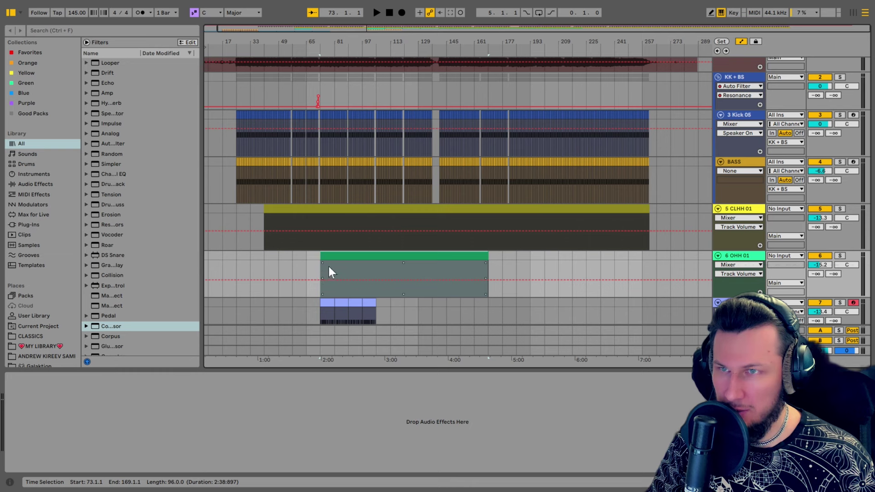
{"action": "key", "text": "ctrl+d"}
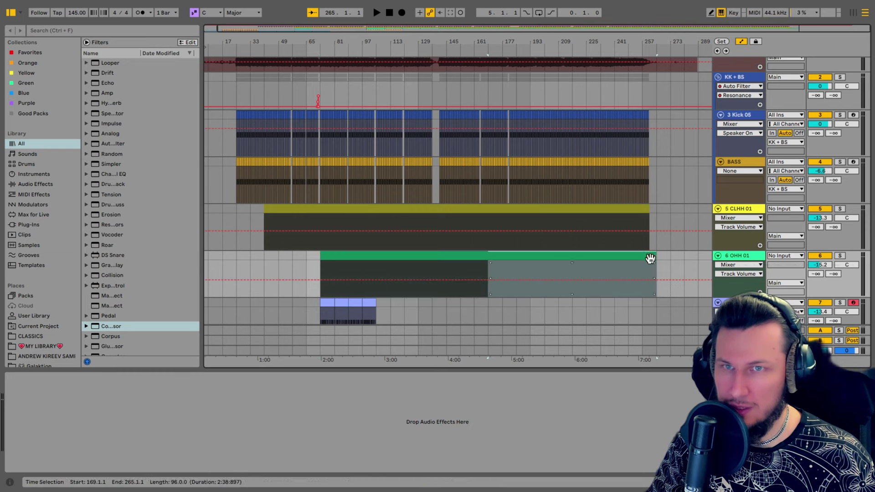
Delete the OHH 01 clips that run past the bass ending at bar 261, and hide the automation in the arrangement
{"action": "left_click", "coordinate": [668, 257]}
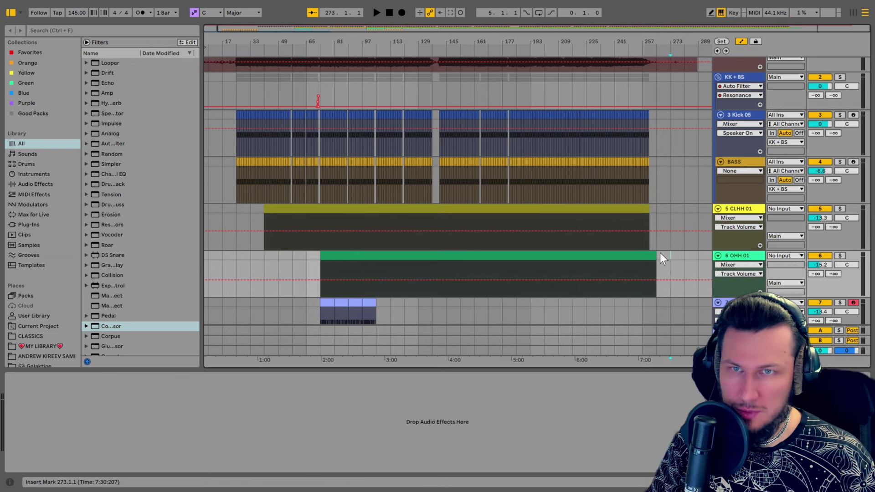
{"action": "left_click_drag", "start_coordinate": [662, 258], "coordinate": [652, 267]}
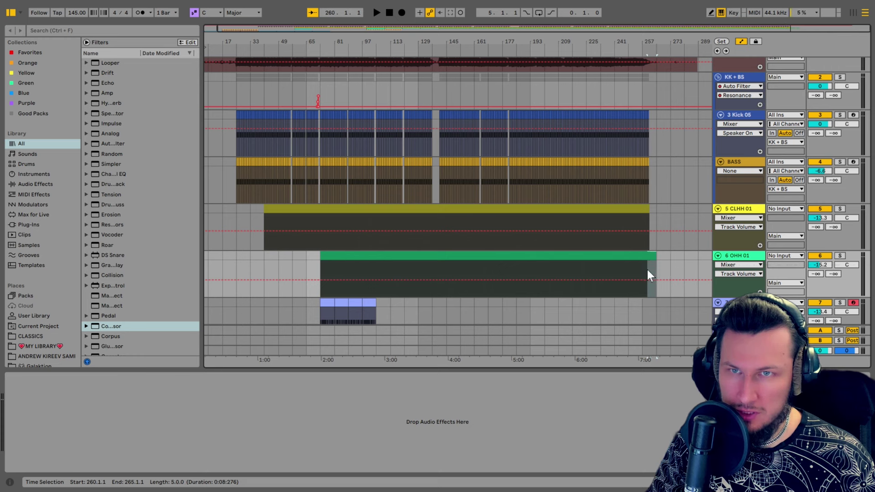
{"action": "left_click_drag", "start_coordinate": [648, 270], "coordinate": [648, 270]}
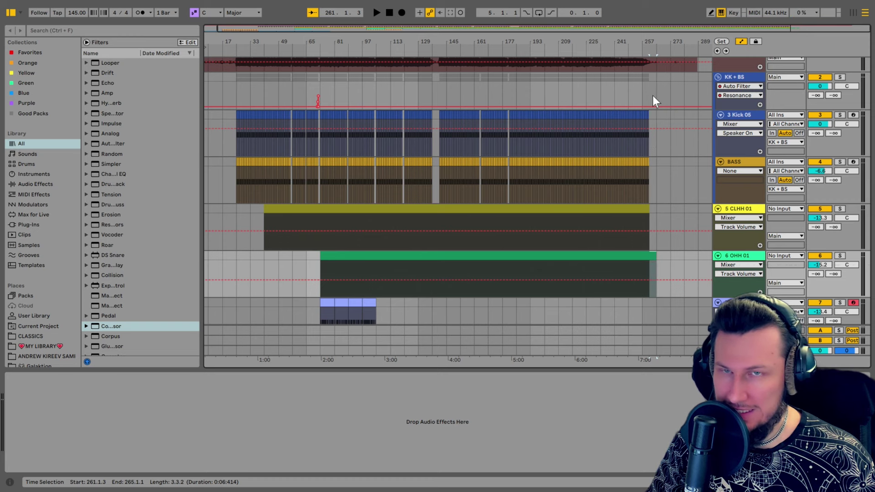
{"action": "left_click", "coordinate": [662, 48]}
{"action": "left_click_drag", "start_coordinate": [663, 47], "coordinate": [677, 194]}
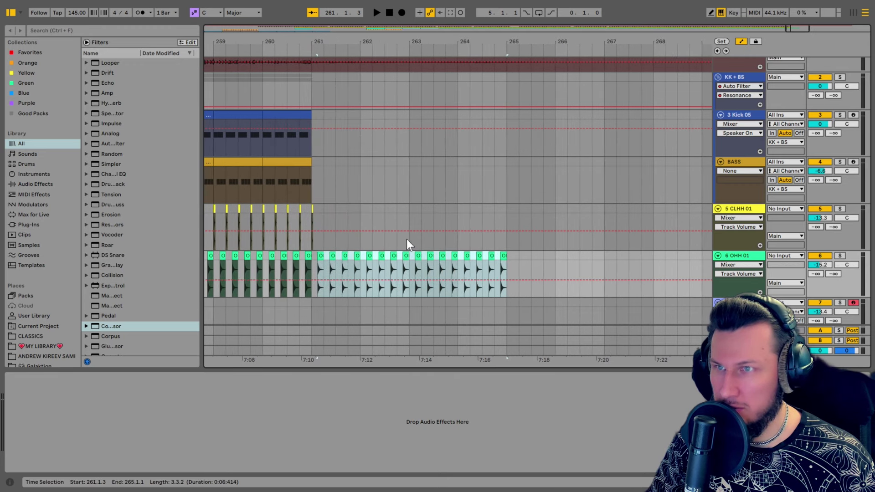
{"action": "left_click_drag", "start_coordinate": [432, 42], "coordinate": [431, 7]}
{"action": "left_click_drag", "start_coordinate": [562, 7], "coordinate": [627, 2]}
{"action": "left_click_drag", "start_coordinate": [644, 257], "coordinate": [623, 258]}
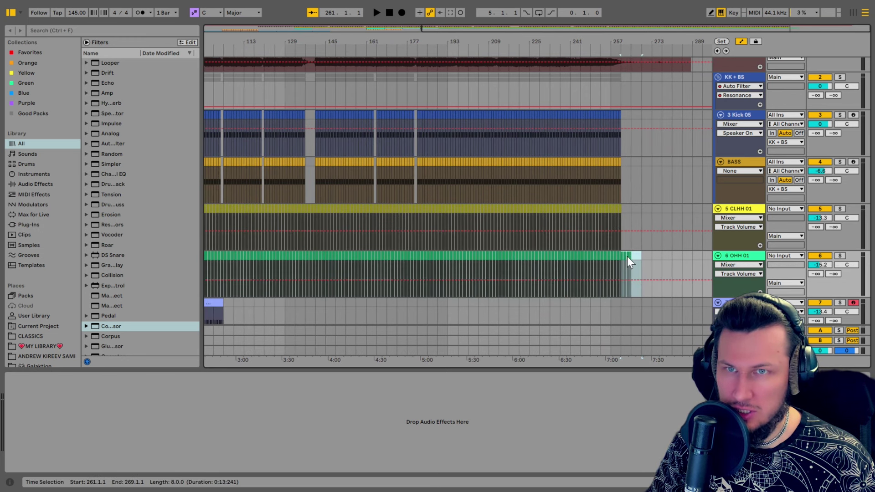
{"action": "mouse_move", "coordinate": [634, 291]}
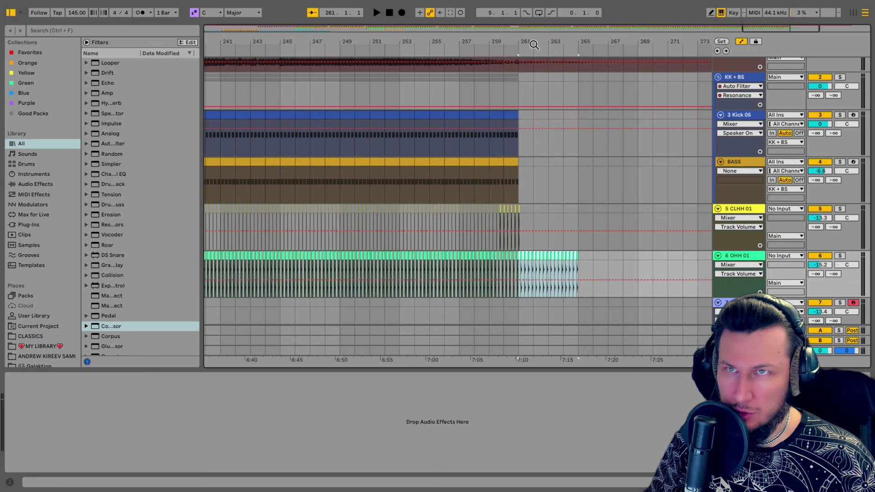
{"action": "left_click_drag", "start_coordinate": [534, 44], "coordinate": [627, 4]}
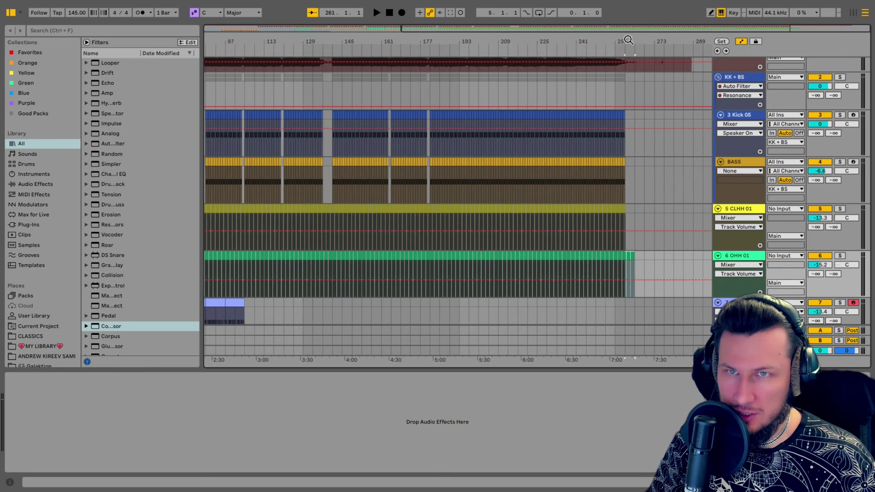
{"action": "left_click_drag", "start_coordinate": [636, 163], "coordinate": [625, 166]}
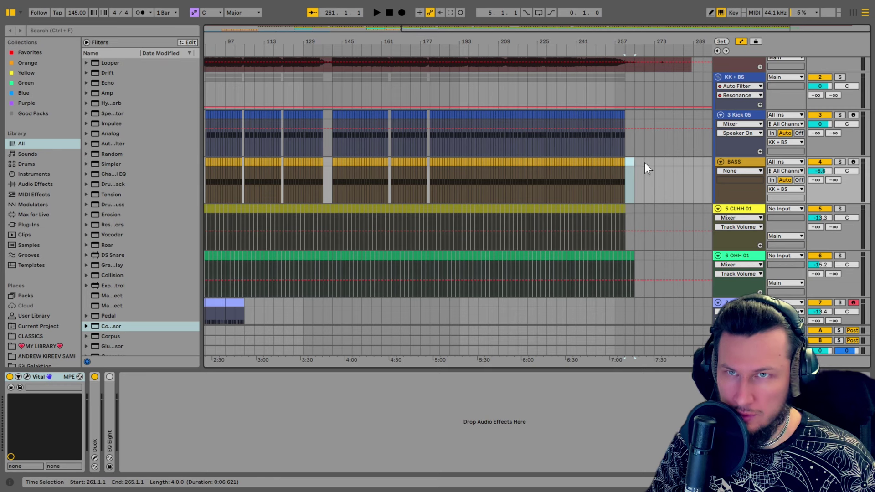
{"action": "left_click", "coordinate": [645, 163]}
{"action": "left_click", "coordinate": [637, 255]}
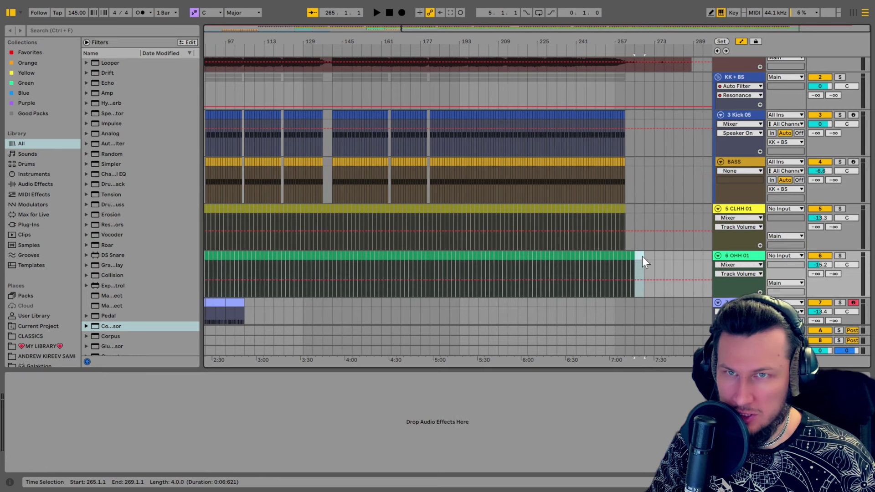
{"action": "left_click_drag", "start_coordinate": [636, 256], "coordinate": [624, 255]}
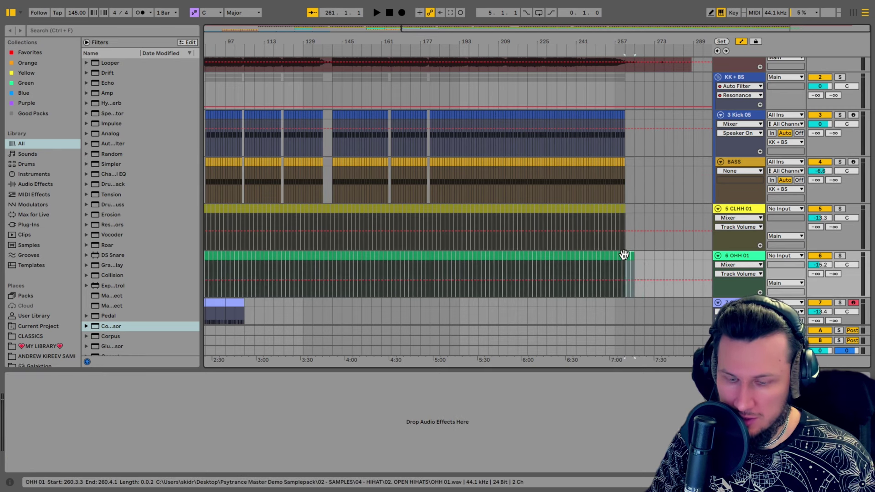
{"action": "key", "text": "Delete"}
{"action": "key", "text": "ctrl+a"}
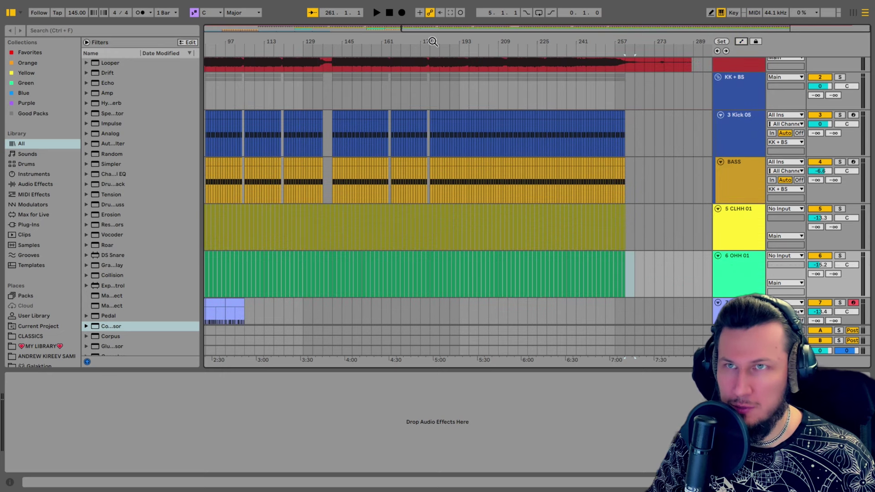
{"action": "key", "text": "z"}
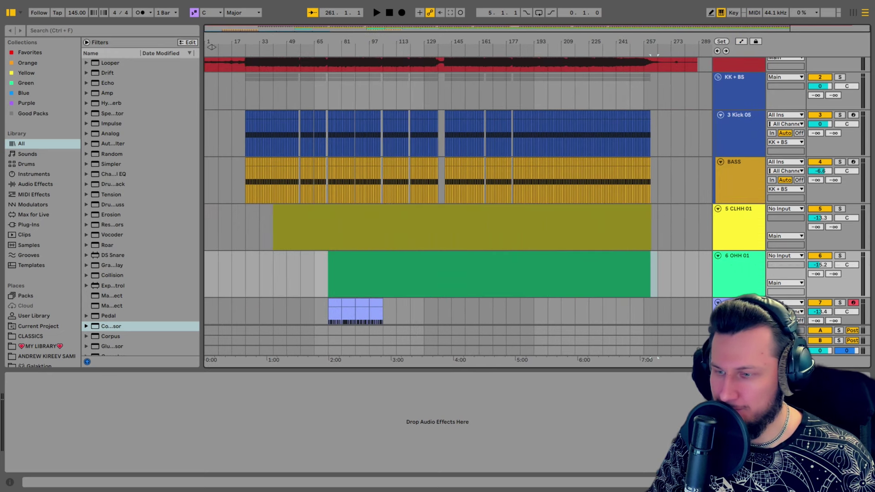
Duplicate the Snare clips from bars 73 to 105 five times, and remove the overrun after bar 261
{"action": "left_click", "coordinate": [334, 301]}
{"action": "left_click", "coordinate": [379, 248]}
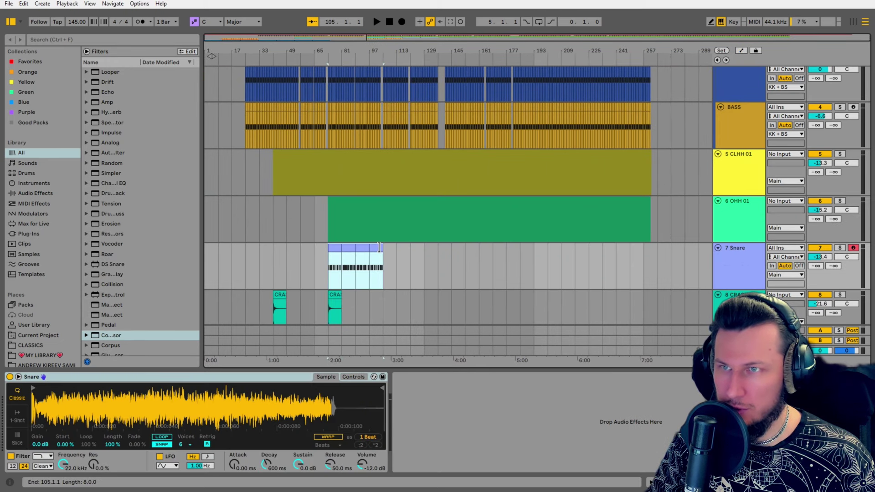
{"action": "key", "text": "ctrl+d"}
{"action": "key", "text": "ctrl+d"}
{"action": "key", "text": "ctrl+d"}
{"action": "key", "text": "ctrl+d"}
{"action": "key", "text": "ctrl+d"}
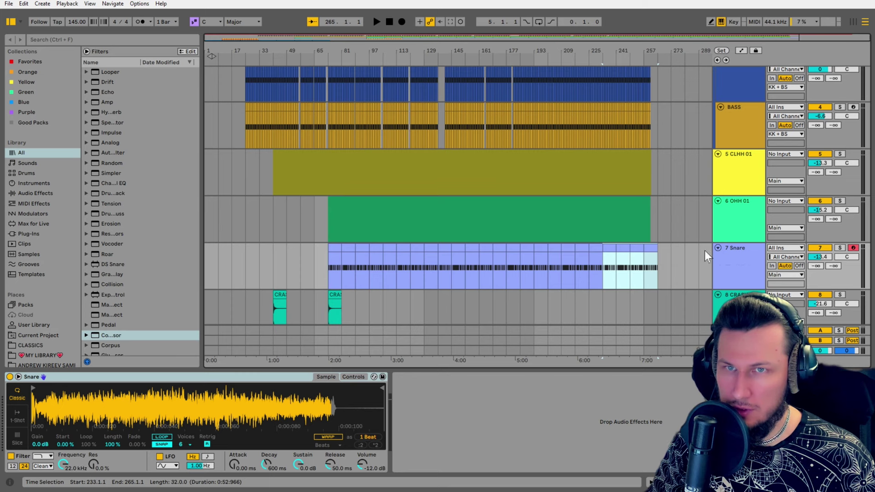
{"action": "left_click_drag", "start_coordinate": [665, 262], "coordinate": [652, 246]}
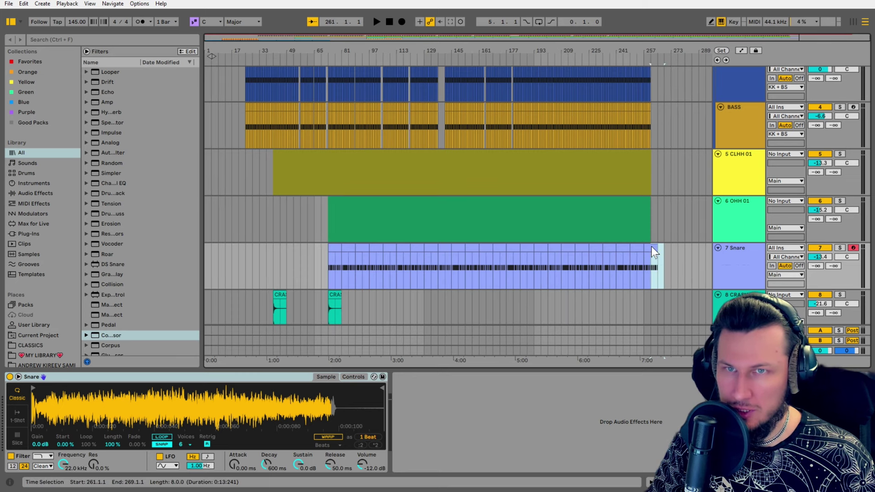
Duplicate the 32-bar CRASH 01 section starting at bar 41 six times, placing a crash every 32 bars up to bar 233
{"action": "scroll", "coordinate": [539, 269], "scroll_direction": "down", "scroll_amount": 3}
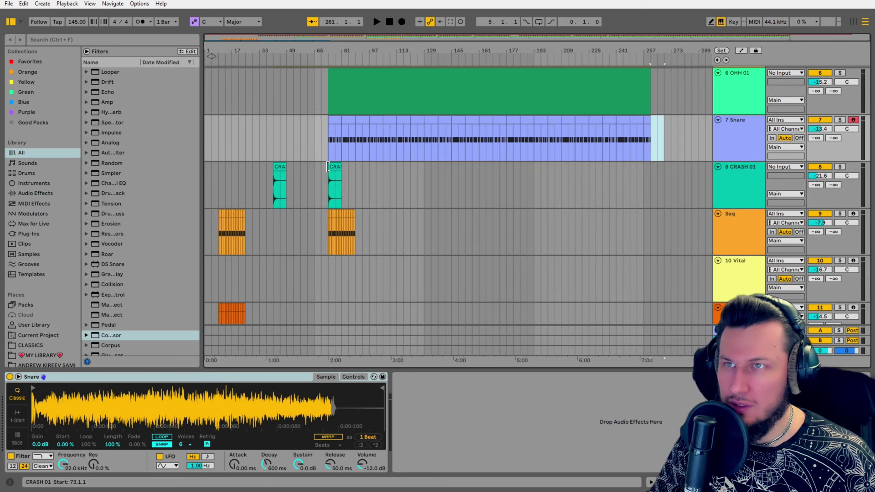
{"action": "left_click", "coordinate": [330, 167]}
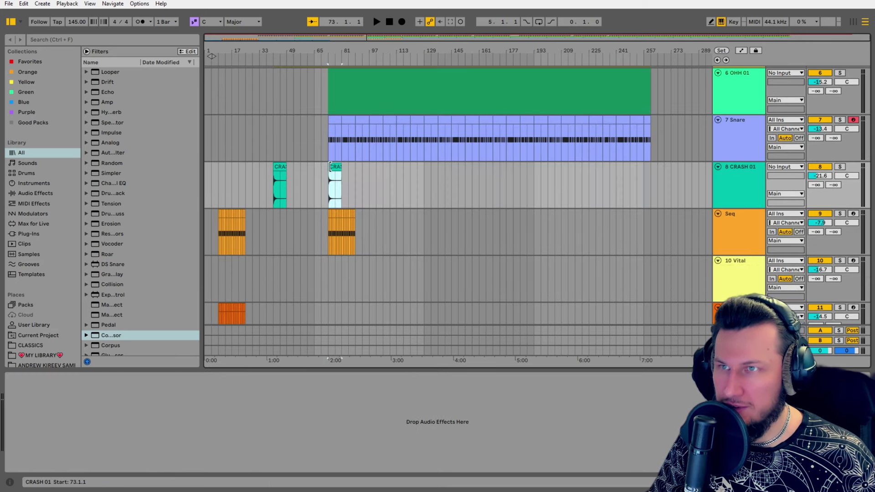
{"action": "left_click", "coordinate": [277, 168]}
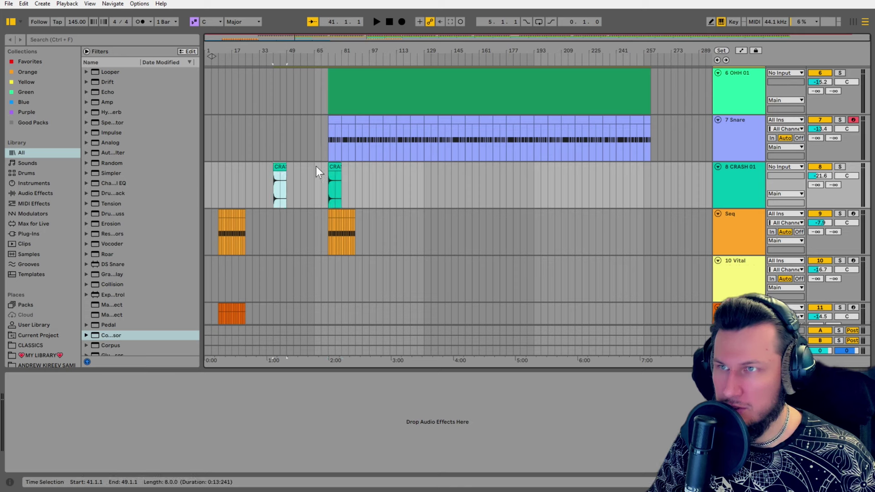
{"action": "left_click_drag", "start_coordinate": [273, 178], "coordinate": [329, 169]}
{"action": "key", "text": "ctrl+d"}
{"action": "key", "text": "ctrl+d"}
{"action": "key", "text": "ctrl+d"}
{"action": "key", "text": "ctrl+d"}
{"action": "key", "text": "ctrl+d"}
{"action": "key", "text": "ctrl+d"}
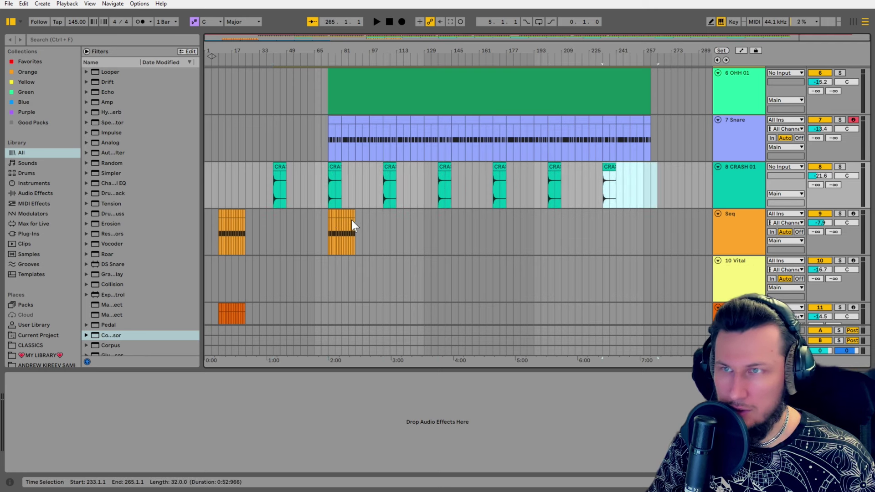
Duplicate the 16-bar Seq section starting at bar 73 eleven times, filling the track up to bar 265
{"action": "left_click", "coordinate": [330, 216]}
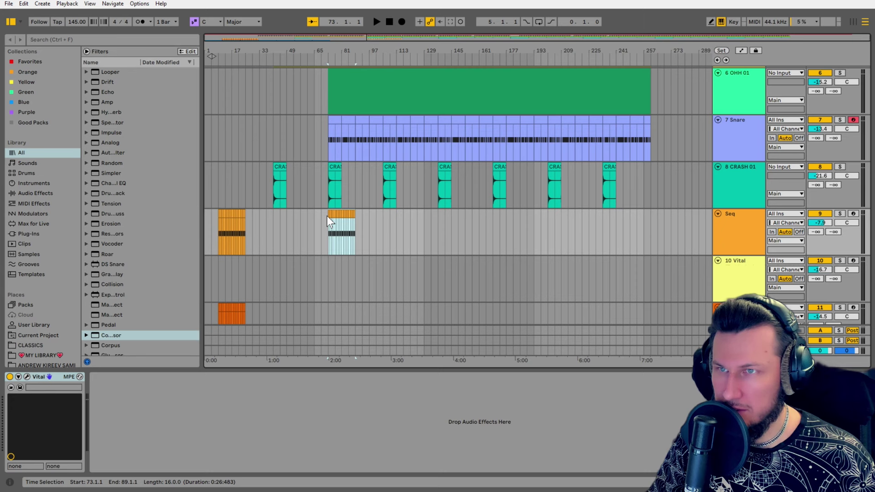
{"action": "key", "text": "ctrl+d"}
{"action": "key", "text": "ctrl+d"}
{"action": "key", "text": "ctrl+d"}
{"action": "key", "text": "ctrl+d"}
{"action": "key", "text": "ctrl+d"}
{"action": "key", "text": "ctrl+d"}
{"action": "key", "text": "ctrl+d"}
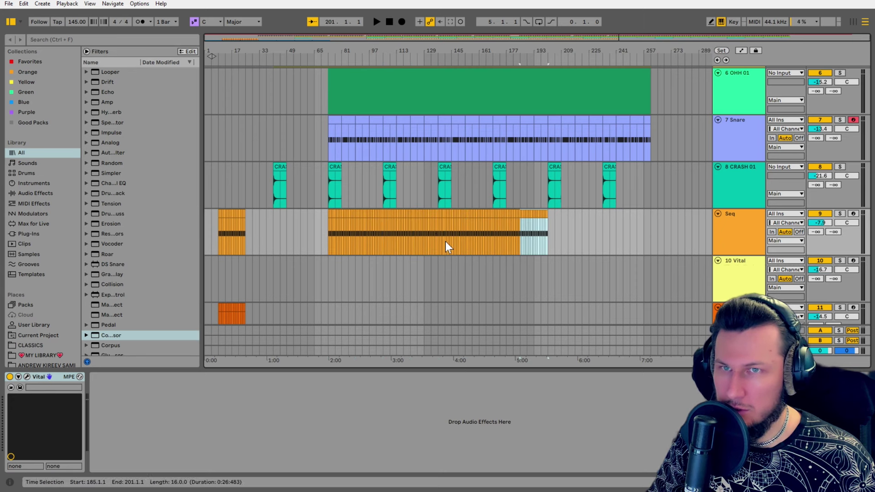
{"action": "key", "text": "ctrl+d"}
{"action": "key", "text": "ctrl+d"}
{"action": "key", "text": "ctrl+d"}
{"action": "key", "text": "ctrl+d"}
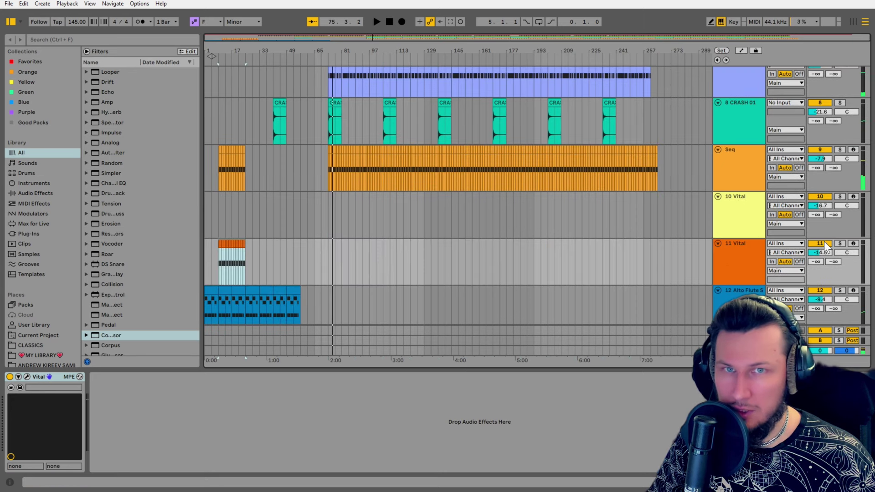
Audition the 11 Vital clips from bar 9 in solo and paste a copy of them at bar 105
{"action": "left_click", "coordinate": [840, 243]}
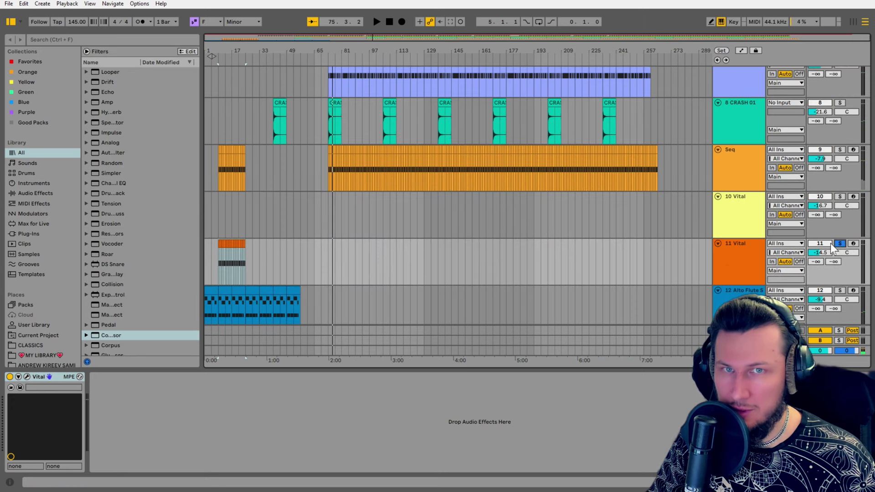
{"action": "key", "text": "space"}
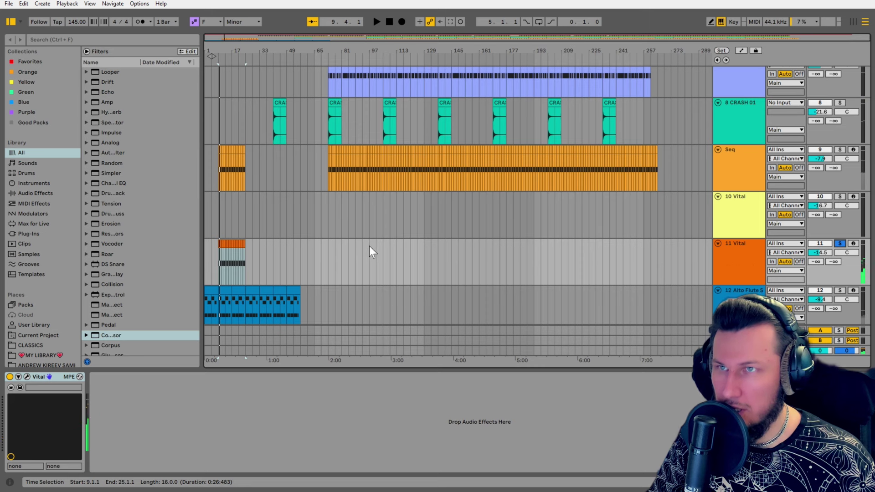
{"action": "scroll", "coordinate": [363, 180], "scroll_direction": "up", "scroll_amount": 2}
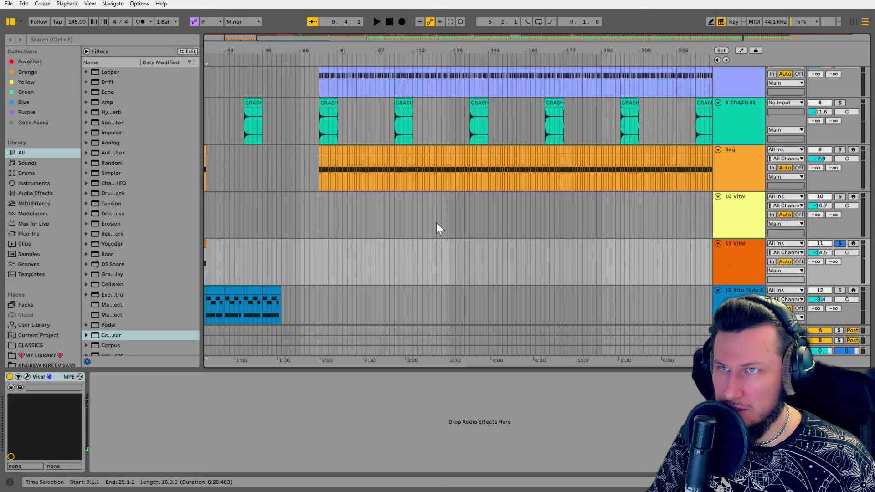
{"action": "scroll", "coordinate": [342, 235], "scroll_direction": "up", "scroll_amount": 2}
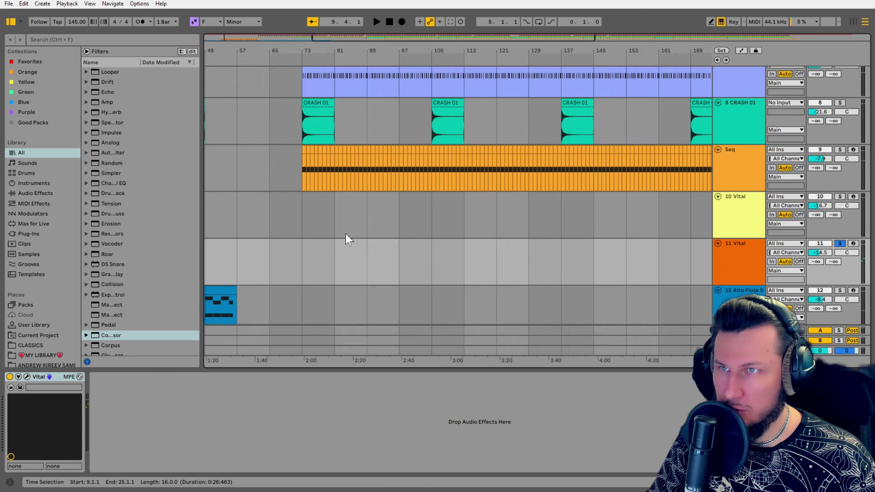
{"action": "left_click", "coordinate": [433, 253]}
{"action": "key", "text": "ctrl+v"}
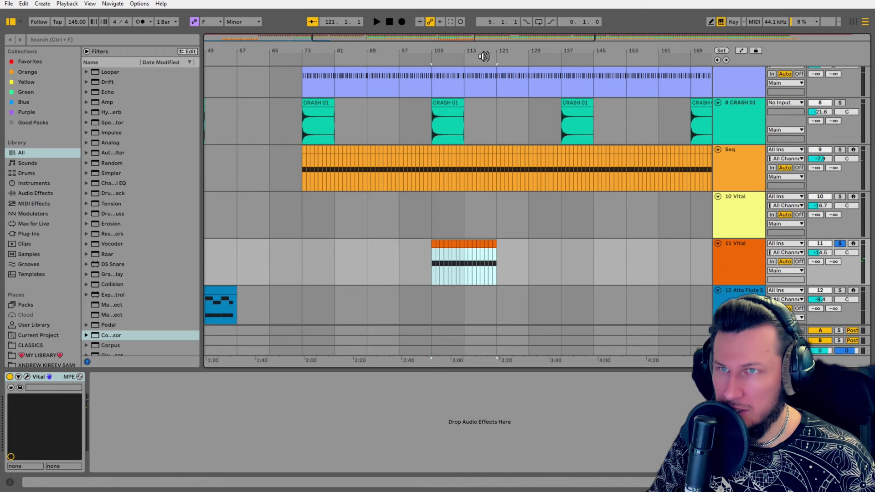
Duplicate the 16-bar 11 Vital section at bar 105 to extend it to bar 137, and deactivate the Seq clips from bars 105 to 137
{"action": "key", "text": "ctrl+d"}
{"action": "left_click_drag", "start_coordinate": [432, 164], "coordinate": [558, 149]}
{"action": "left_click_drag", "start_coordinate": [569, 50], "coordinate": [473, 48]}
{"action": "left_click_drag", "start_coordinate": [466, 167], "coordinate": [356, 160]}
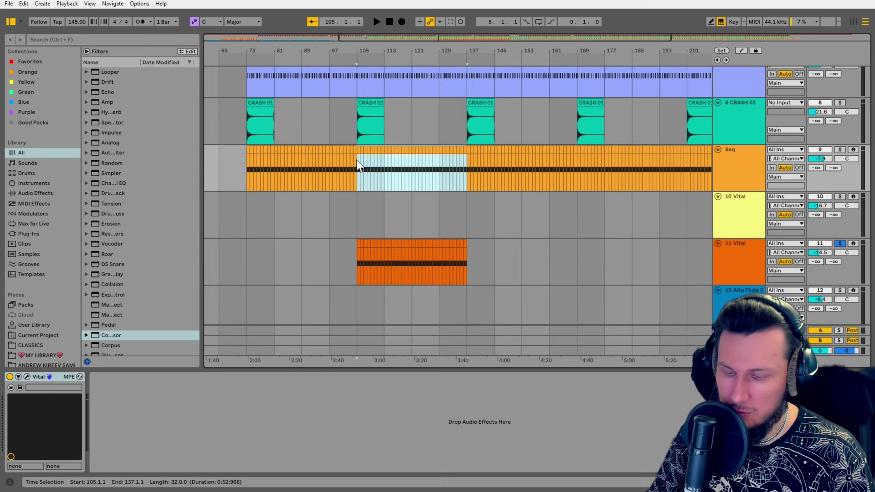
{"action": "key", "text": "0"}
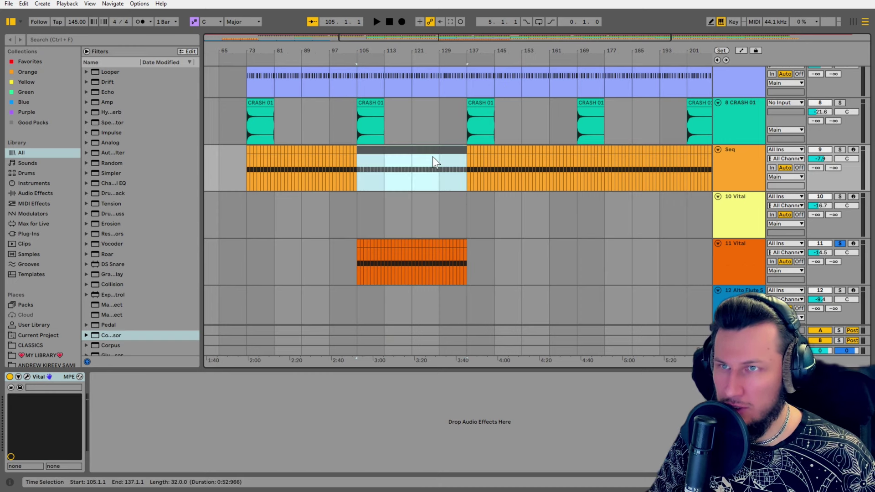
{"action": "left_click", "coordinate": [450, 167]}
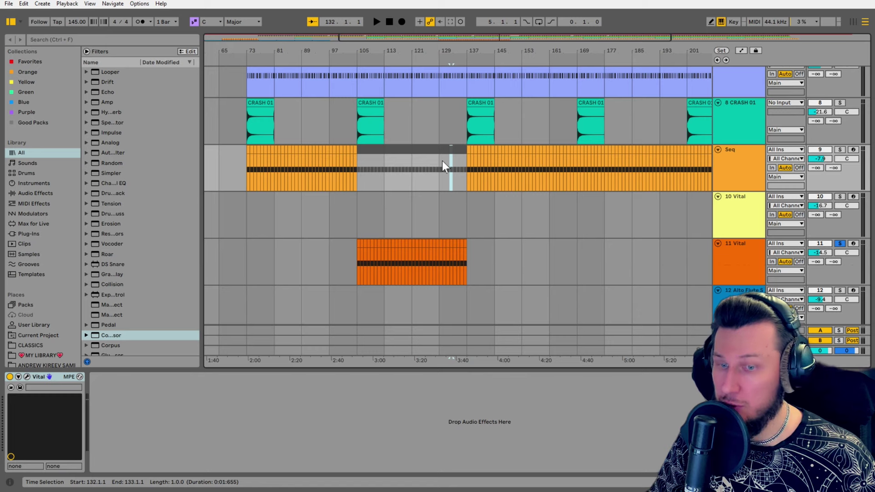
{"action": "left_click", "coordinate": [331, 148]}
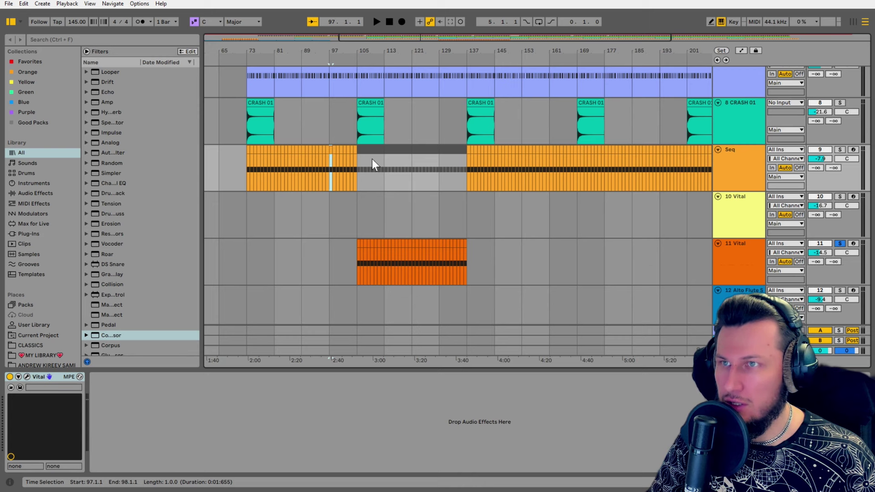
Repeat the 32-bar 11 Vital section from bar 105 at bars 137, 201 and 233
{"action": "left_click", "coordinate": [464, 242]}
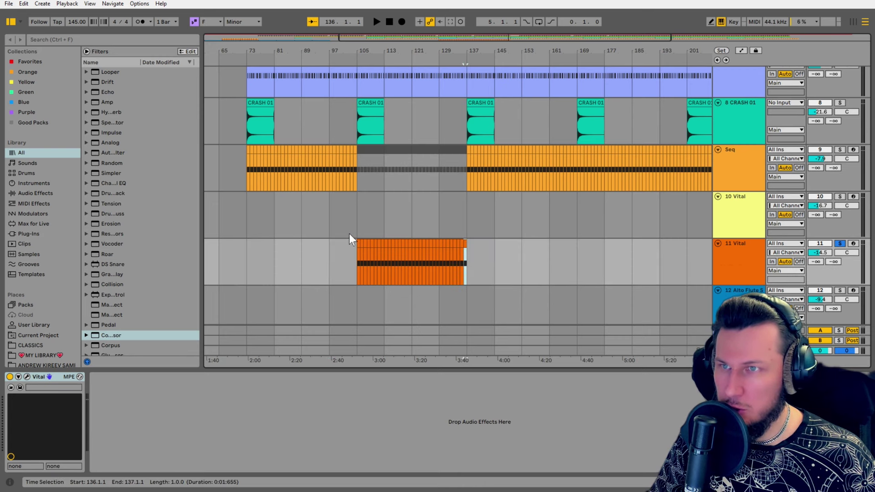
{"action": "left_click", "coordinate": [360, 240]}
{"action": "key", "text": "ctrl+d"}
{"action": "left_click_drag", "start_coordinate": [559, 50], "coordinate": [412, 49]}
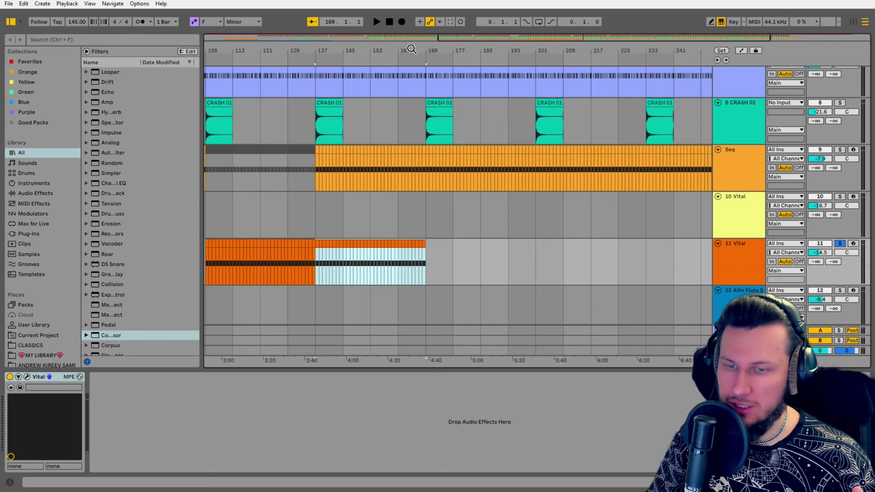
{"action": "left_click_drag", "start_coordinate": [469, 49], "coordinate": [504, 49]}
{"action": "left_click", "coordinate": [576, 249]}
{"action": "key", "text": "ctrl+v"}
{"action": "left_click_drag", "start_coordinate": [596, 51], "coordinate": [528, 52]}
{"action": "left_click", "coordinate": [611, 260]}
{"action": "key", "text": "ctrl+v"}
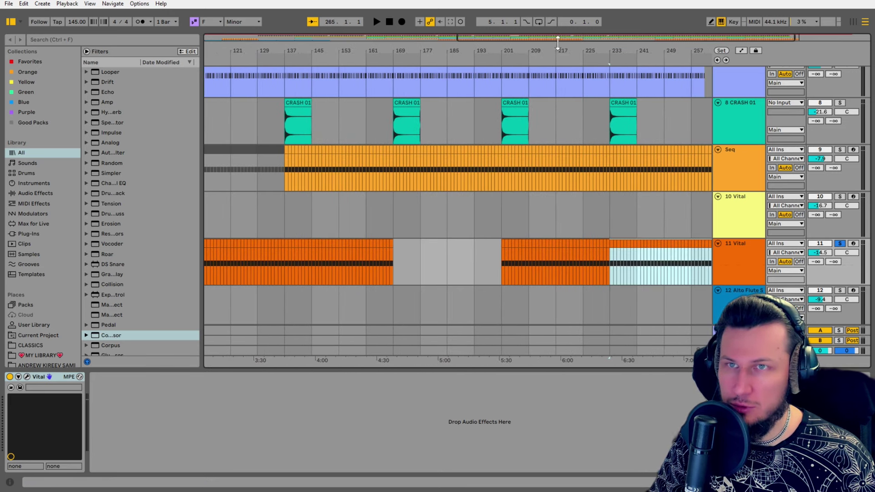
Deactivate the Seq clips from bars 201 to 233
{"action": "left_click_drag", "start_coordinate": [478, 174], "coordinate": [584, 154]}
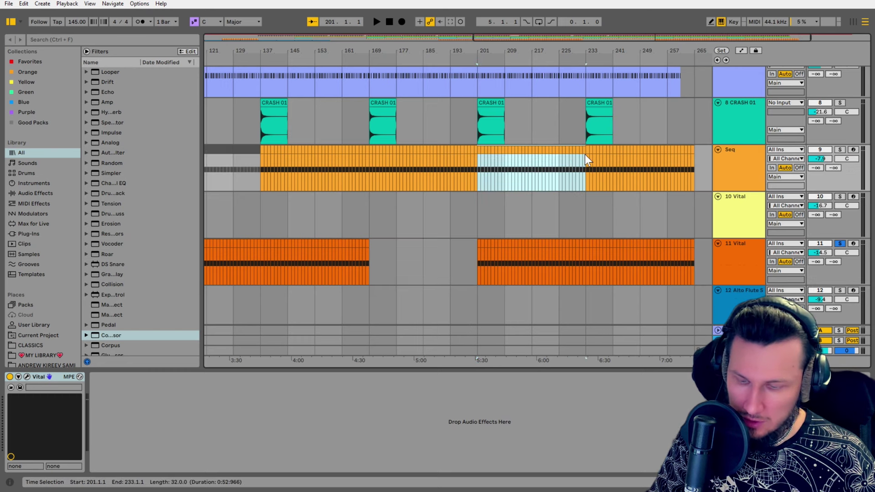
{"action": "key", "text": "Delete"}
{"action": "left_click_drag", "start_coordinate": [360, 51], "coordinate": [451, 28]}
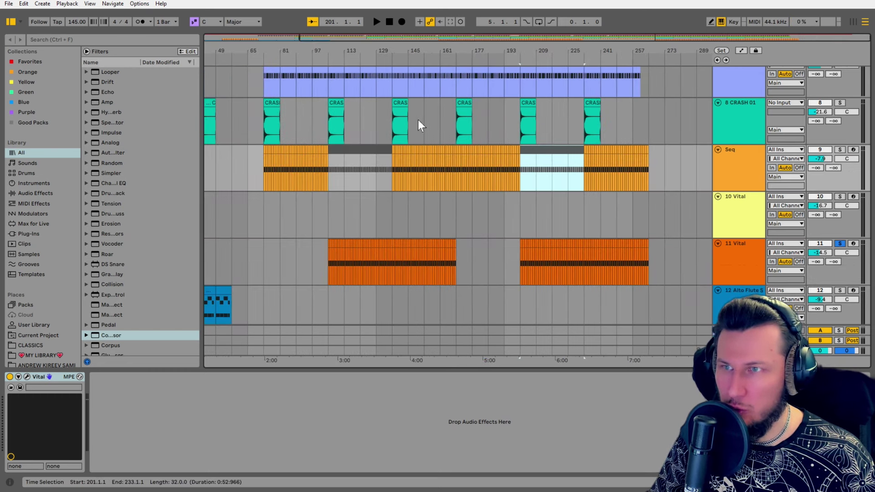
Copy the first four Alto Flute clips, bars 1 to 33, and place the copy at bar 217 on the same track
{"action": "scroll", "coordinate": [418, 119], "scroll_direction": "down", "scroll_amount": 2}
{"action": "left_click_drag", "start_coordinate": [236, 50], "coordinate": [292, 37]}
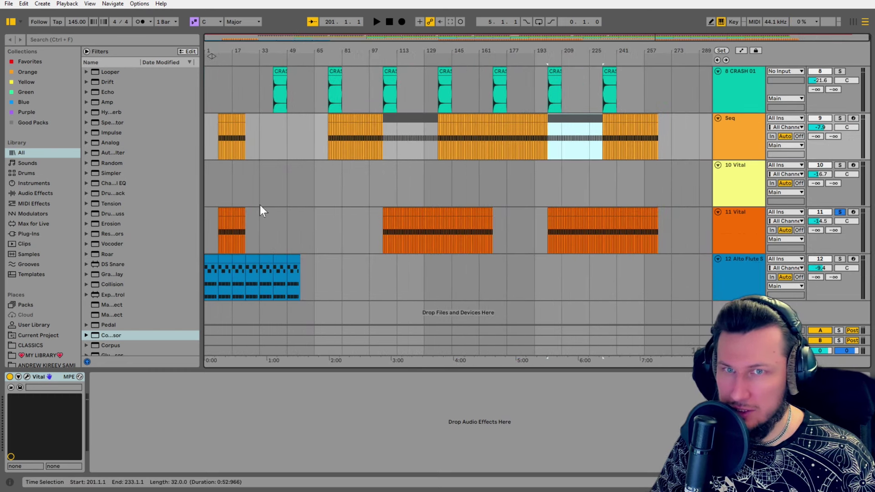
{"action": "left_click", "coordinate": [298, 256]}
{"action": "left_click", "coordinate": [211, 258]}
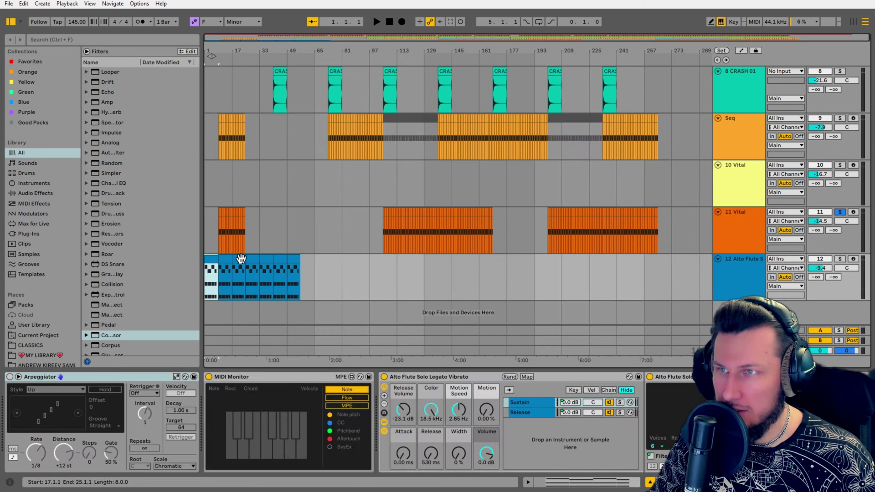
{"action": "left_click", "coordinate": [247, 259], "text": "shift"}
{"action": "key", "text": "ctrl+c"}
{"action": "left_click", "coordinate": [564, 266]}
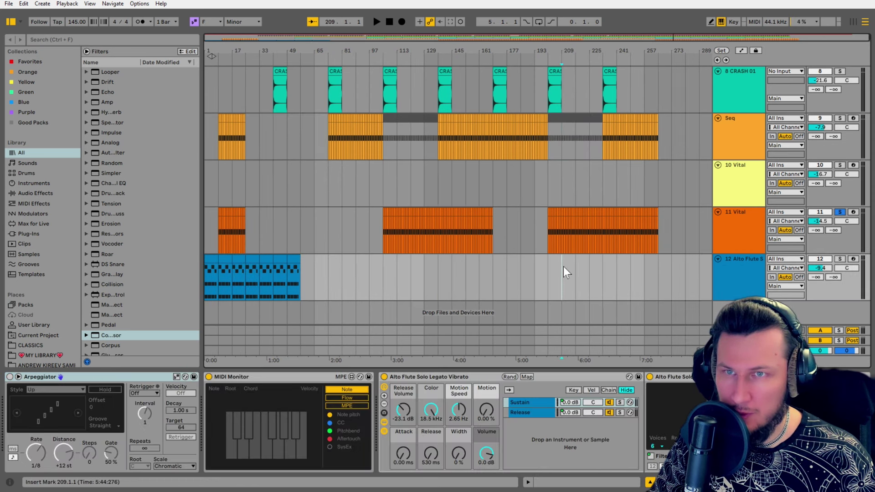
{"action": "key", "text": "ctrl+v"}
{"action": "left_click_drag", "start_coordinate": [570, 267], "coordinate": [584, 260]}
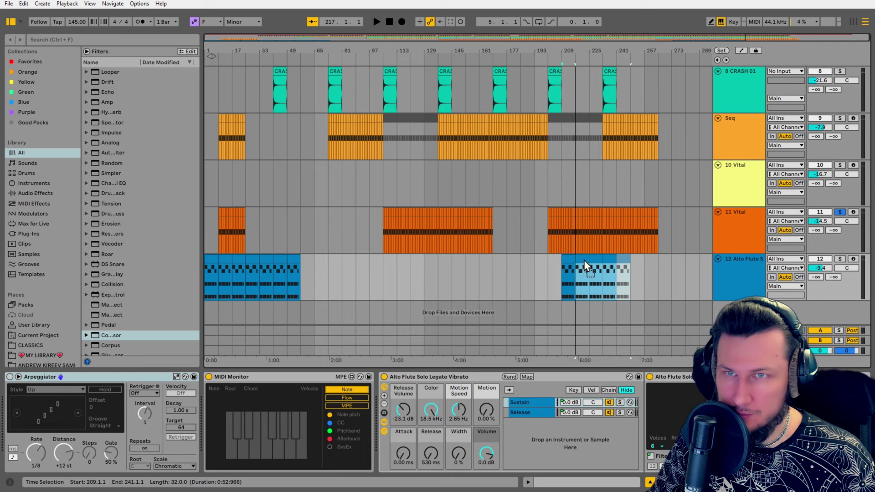
Deactivate the CLHH 01 clips in the kick and bass gap at bar 56, and select those in the gap at bar 72
{"action": "left_click", "coordinate": [353, 165]}
{"action": "scroll", "coordinate": [459, 215], "scroll_direction": "up", "scroll_amount": 5}
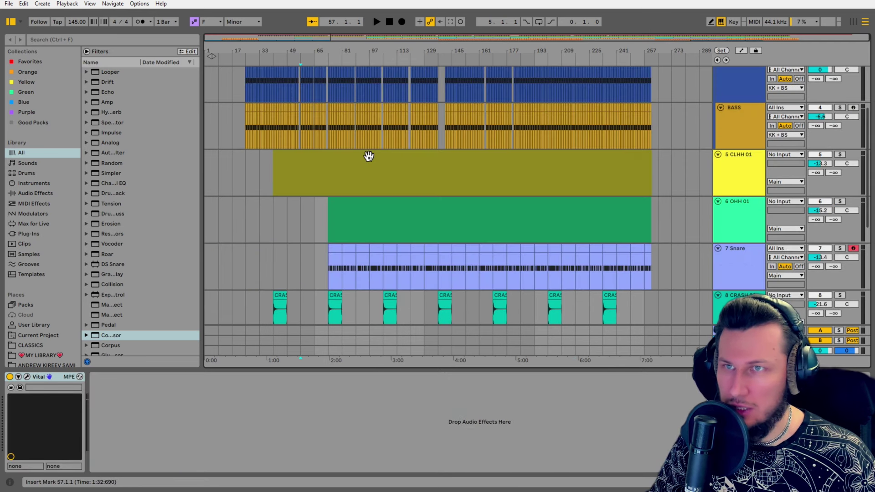
{"action": "scroll", "coordinate": [348, 156], "scroll_direction": "up", "scroll_amount": 3}
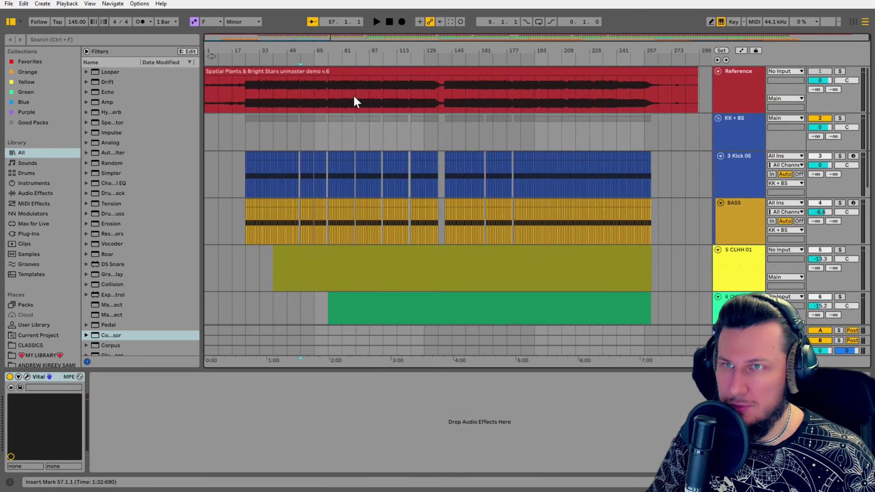
{"action": "left_click_drag", "start_coordinate": [338, 51], "coordinate": [338, 68]}
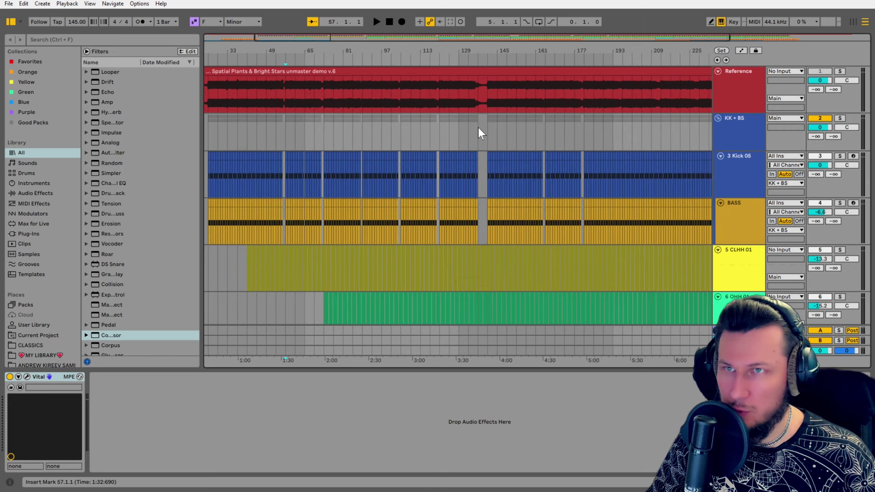
{"action": "left_click_drag", "start_coordinate": [283, 54], "coordinate": [319, 264]}
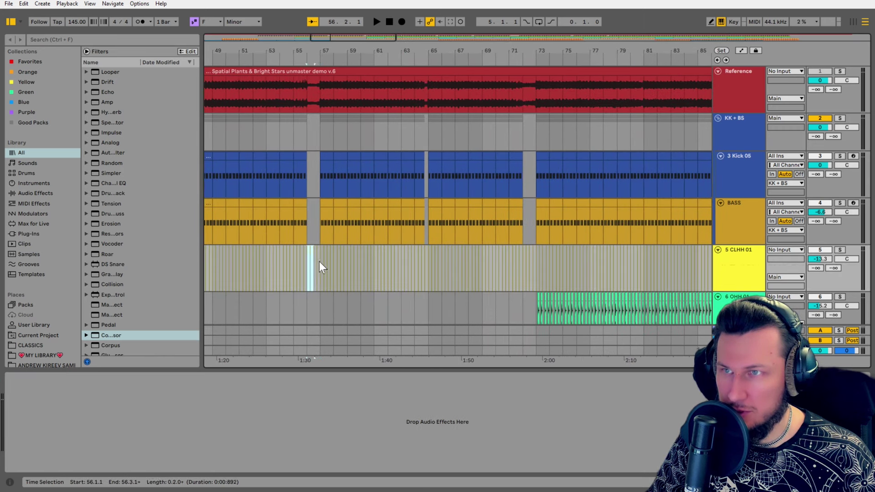
{"action": "key", "text": "Delete"}
{"action": "left_click_drag", "start_coordinate": [524, 268], "coordinate": [532, 269]}
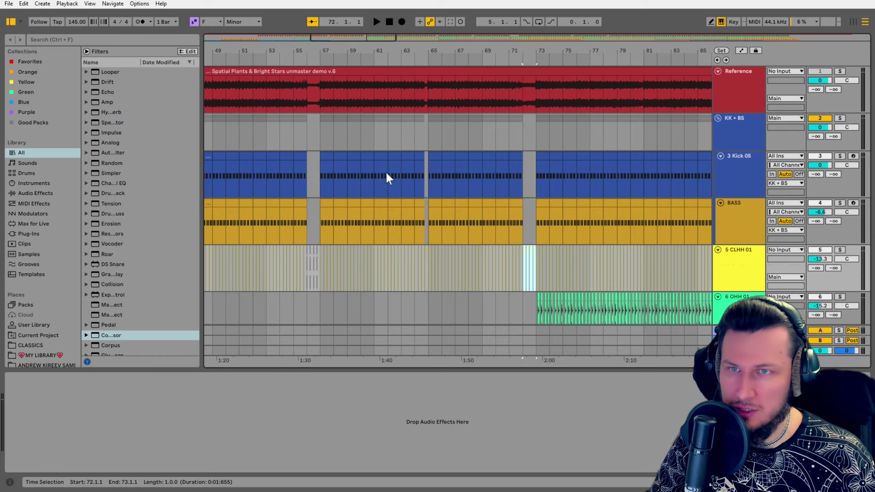
Look over the crash, Seq, Vital and Alto Flute tracks across the whole arrangement
{"action": "scroll", "coordinate": [518, 214], "scroll_direction": "down", "scroll_amount": 4}
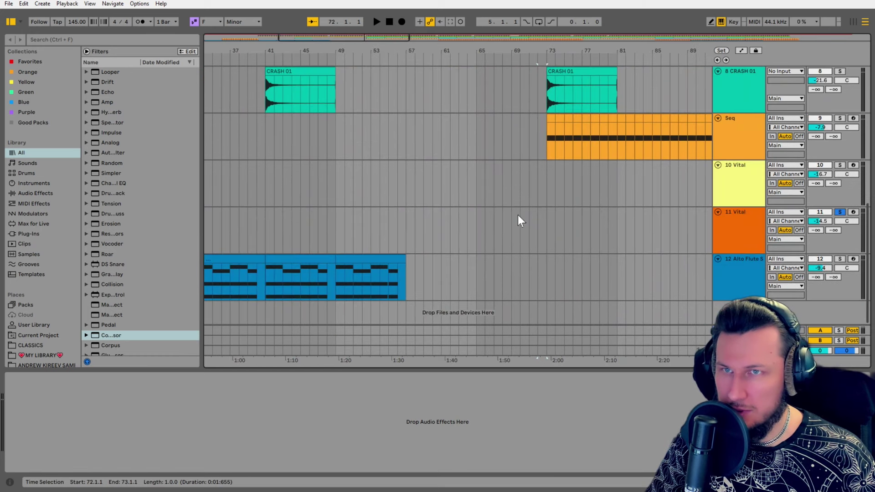
{"action": "scroll", "coordinate": [639, 209], "scroll_direction": "up", "scroll_amount": 3}
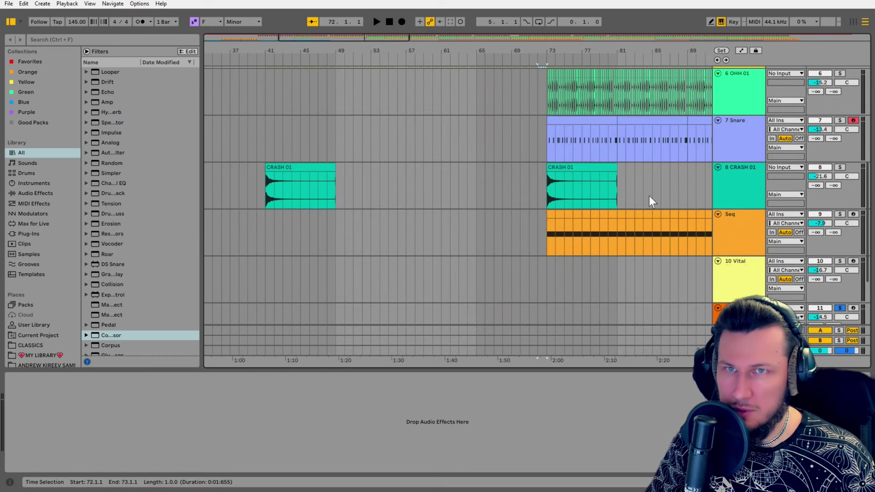
{"action": "scroll", "coordinate": [455, 112], "scroll_direction": "up", "scroll_amount": 3}
{"action": "scroll", "coordinate": [452, 137], "scroll_direction": "down", "scroll_amount": 6}
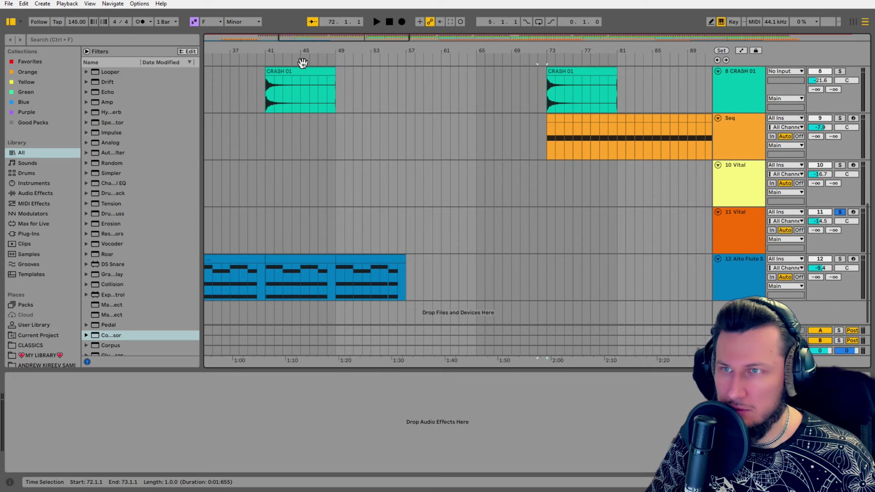
{"action": "scroll", "coordinate": [555, 101], "scroll_direction": "down", "scroll_amount": 2}
{"action": "right_click", "coordinate": [746, 118]}
{"action": "left_click", "coordinate": [535, 179]}
{"action": "scroll", "coordinate": [524, 175], "scroll_direction": "down", "scroll_amount": 6}
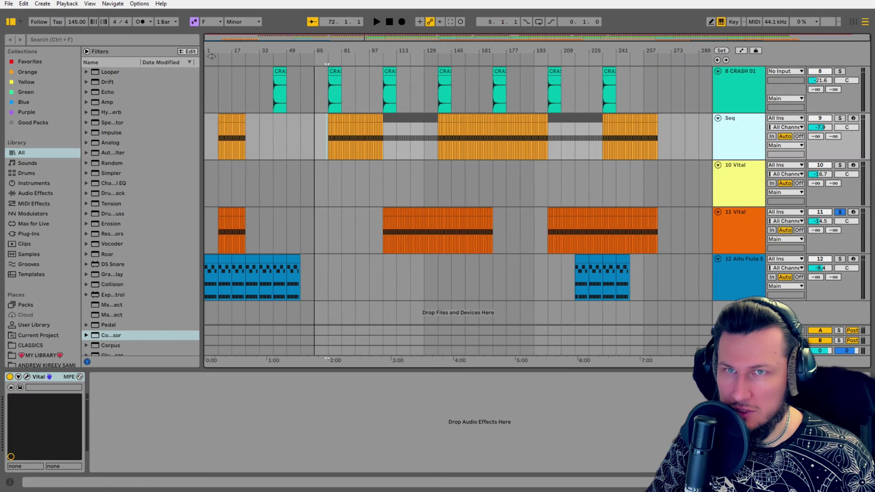
Arm and solo the empty 10 Vital track and audition its current sound with a few test notes
{"action": "left_click", "coordinate": [377, 199]}
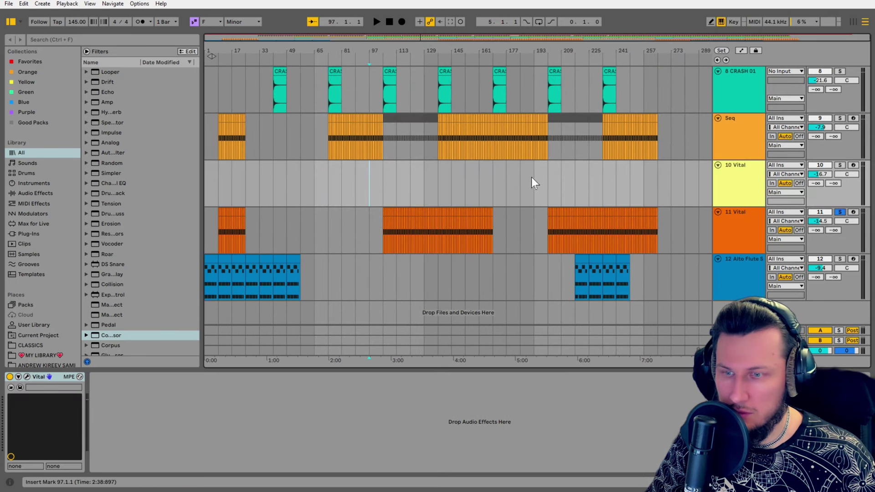
{"action": "left_click", "coordinate": [675, 175]}
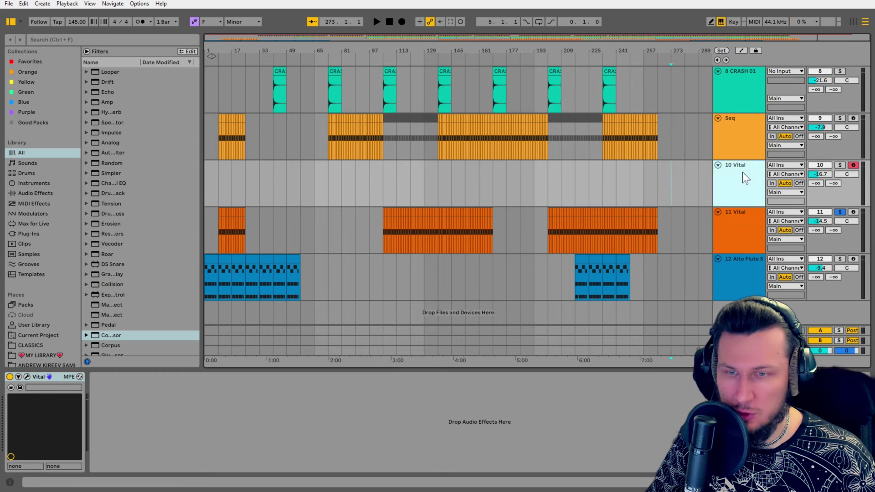
{"action": "left_click", "coordinate": [840, 165]}
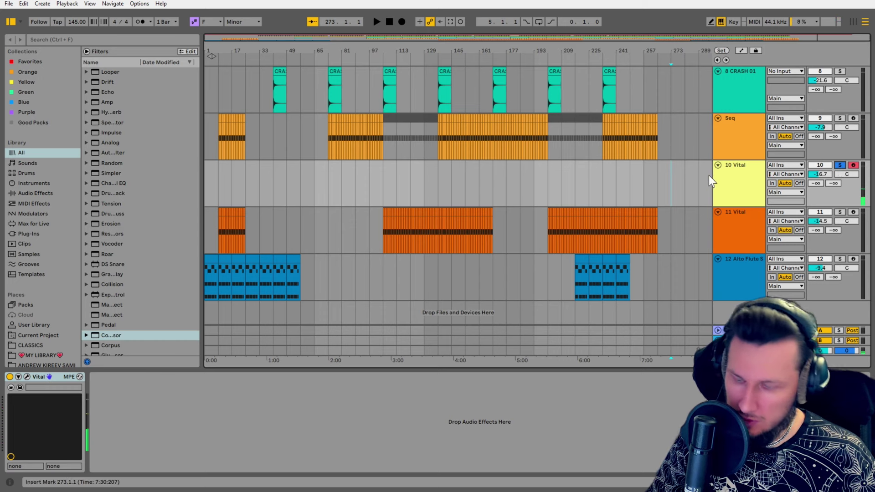
{"action": "key", "text": "z"}
{"action": "left_click_drag", "start_coordinate": [272, 54], "coordinate": [272, 56]}
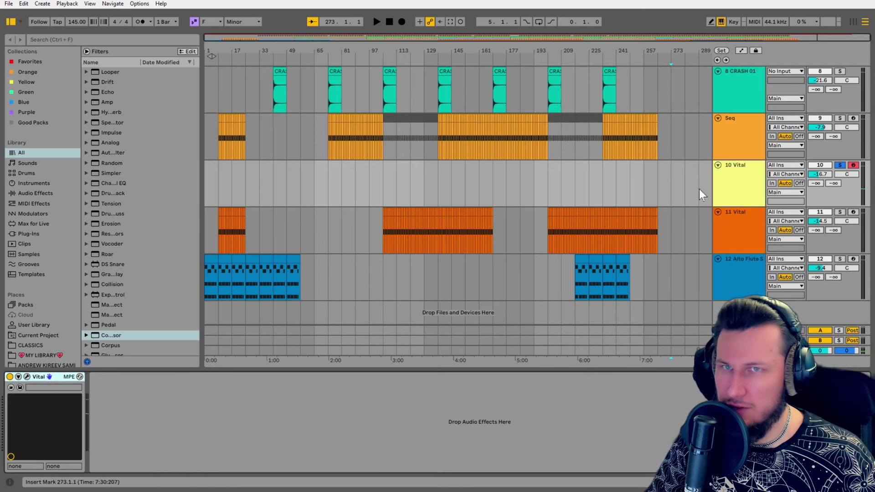
Browse the sequence presets in the 10 Vital synth, load SEQ Voxx, and close the plug-in window
{"action": "left_click", "coordinate": [27, 376]}
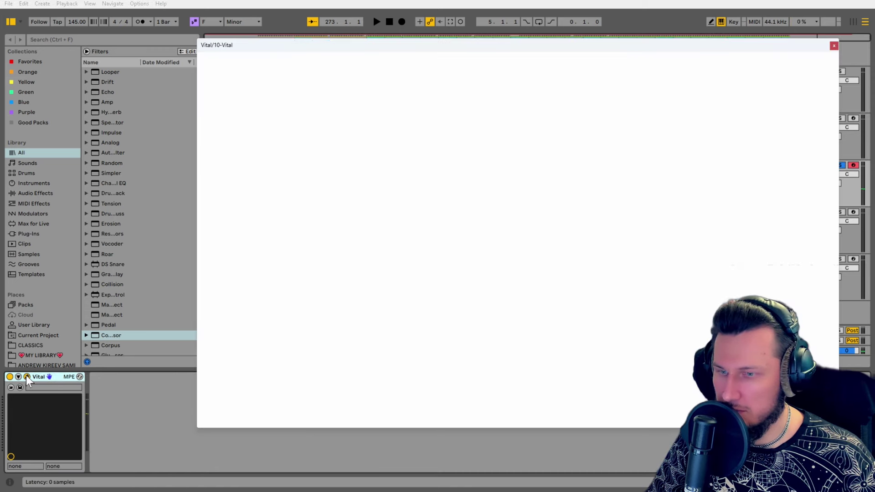
{"action": "left_click", "coordinate": [502, 273]}
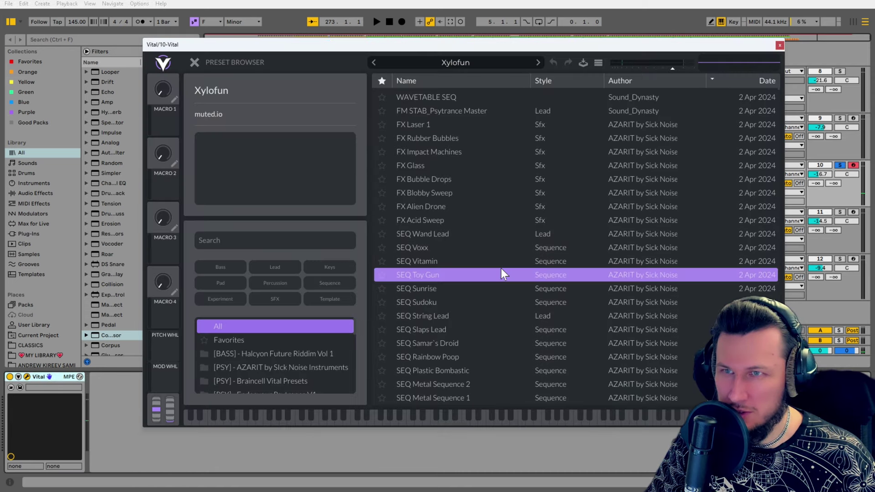
{"action": "left_click", "coordinate": [464, 261]}
{"action": "left_click", "coordinate": [465, 249]}
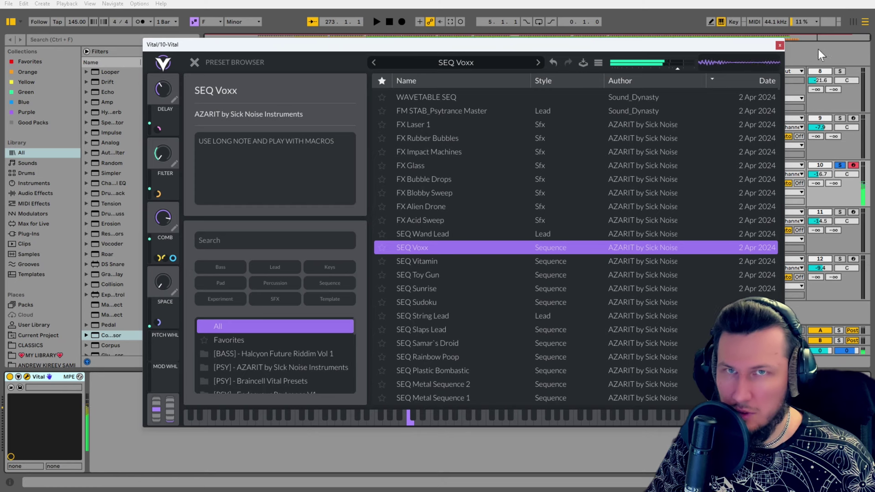
{"action": "left_click", "coordinate": [780, 45]}
Start playback and insert an empty 32-bar MIDI clip on the 10 Vital track from bar 105 to 137
{"action": "key", "text": "space"}
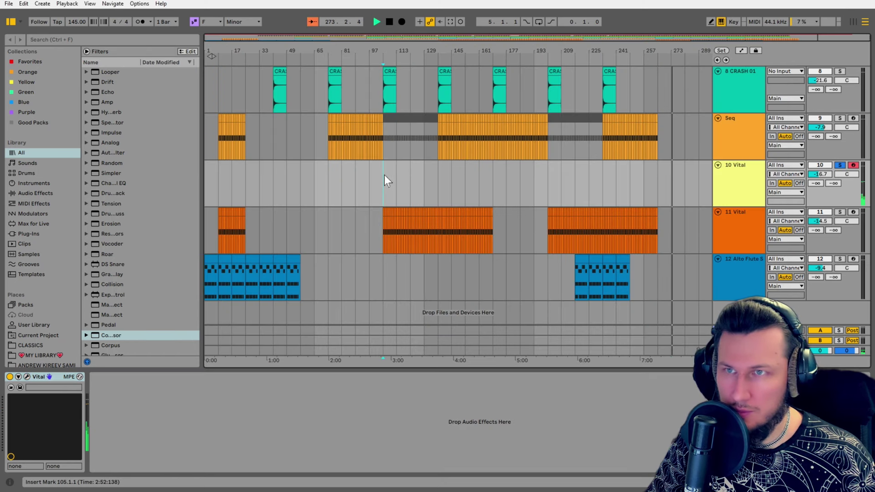
{"action": "left_click_drag", "start_coordinate": [384, 174], "coordinate": [437, 171]}
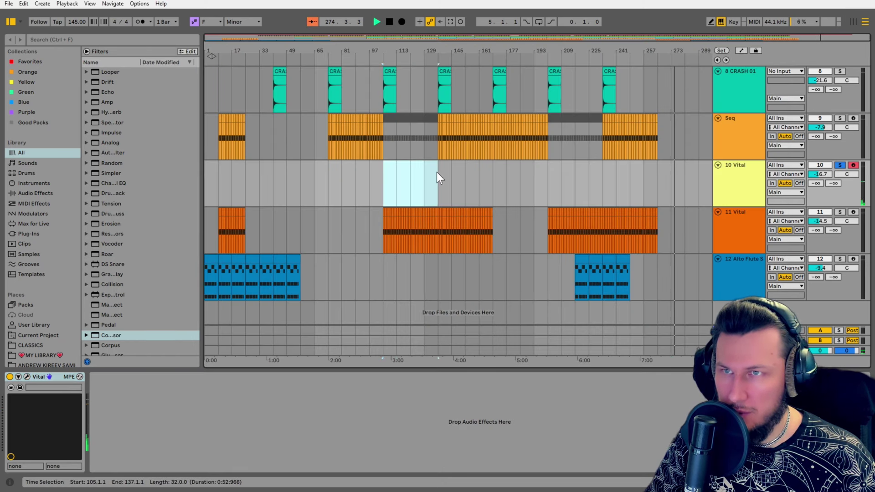
{"action": "key", "text": "ctrl+shift+m"}
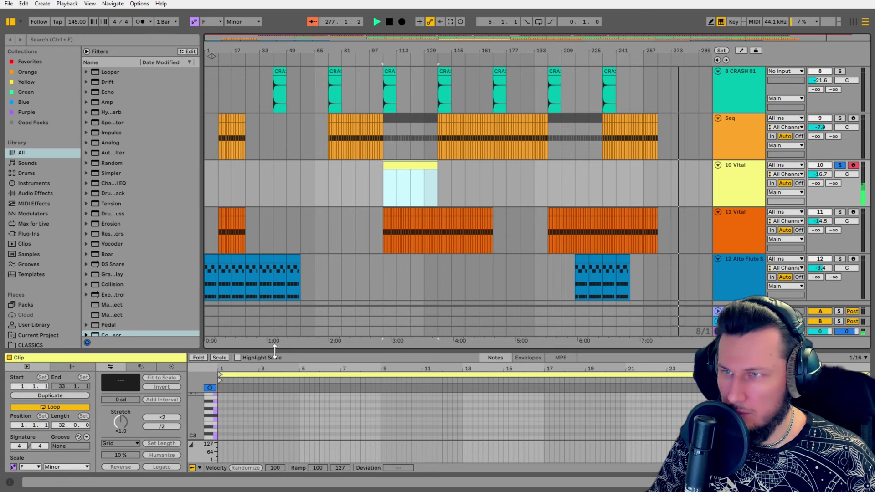
Open the Alto Flute clip at bar 33 in the note editor and examine its chord notes
{"action": "left_click_drag", "start_coordinate": [275, 349], "coordinate": [288, 252]}
{"action": "scroll", "coordinate": [403, 226], "scroll_direction": "down", "scroll_amount": 3}
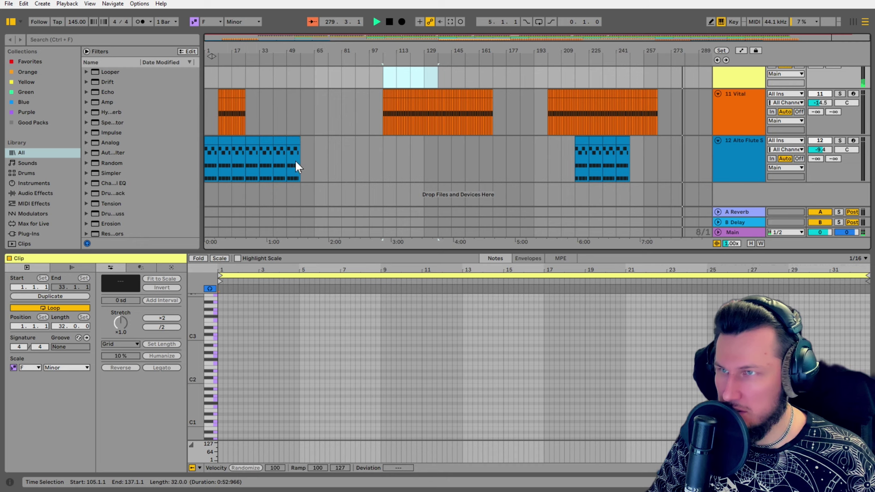
{"action": "left_click", "coordinate": [266, 160]}
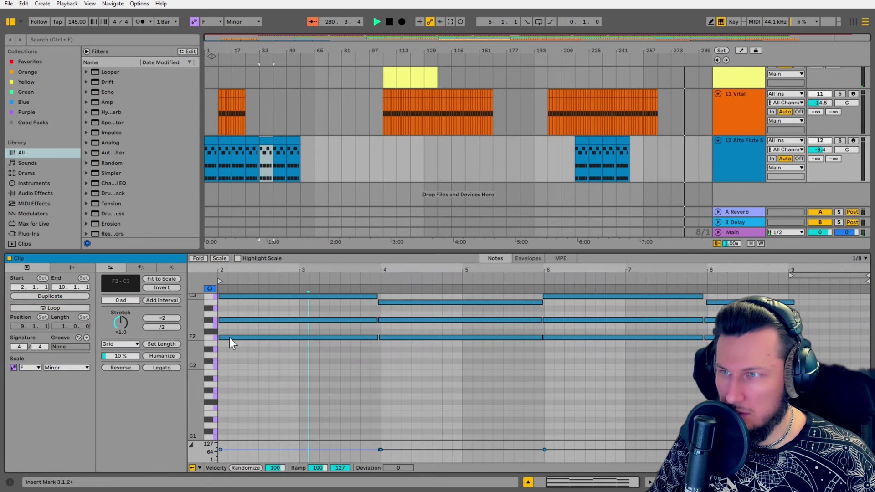
{"action": "left_click_drag", "start_coordinate": [432, 251], "coordinate": [433, 352]}
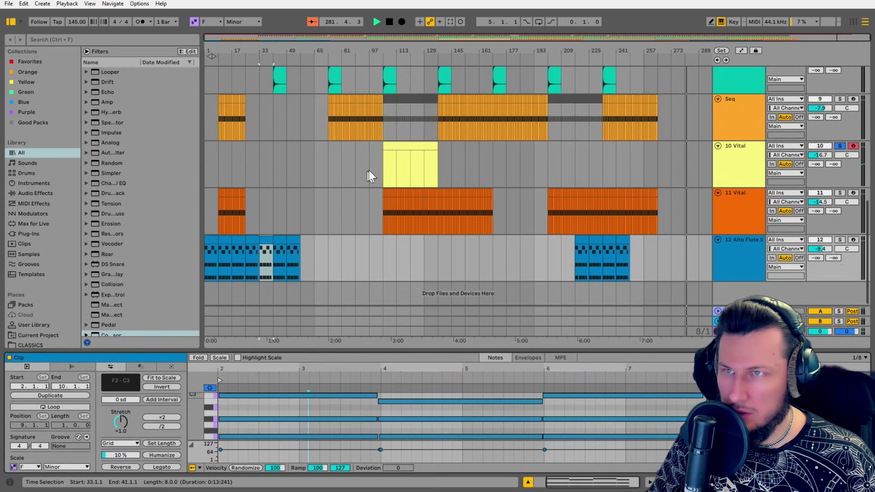
Fill the empty 32-bar clip on the 10 Vital track with one sustained F1 note from its start to its end
{"action": "left_click", "coordinate": [392, 151]}
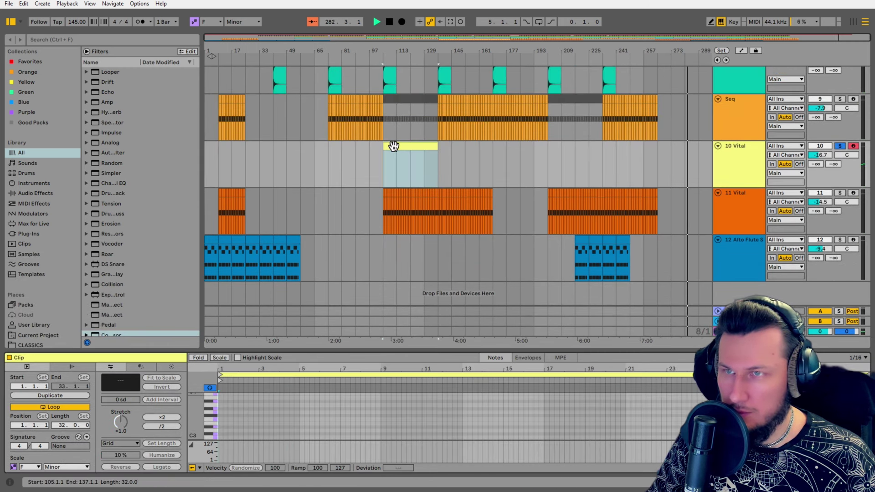
{"action": "double_click", "coordinate": [221, 419]}
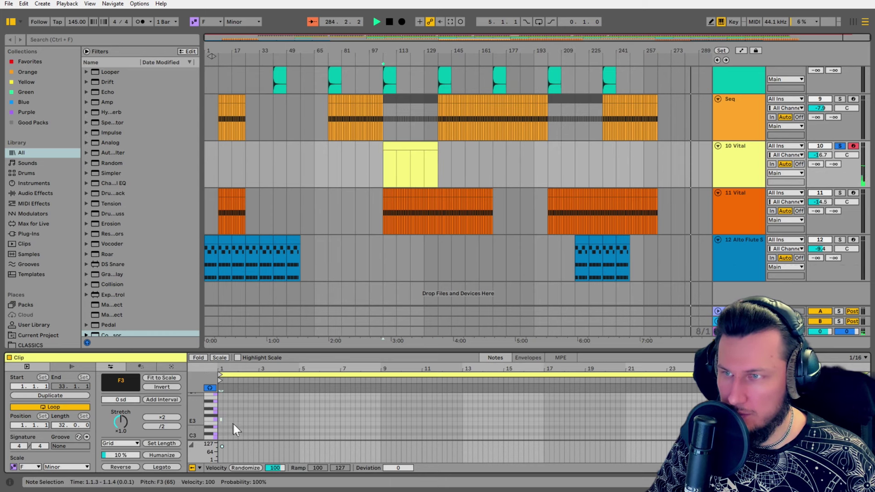
{"action": "key", "text": "Delete"}
{"action": "left_click_drag", "start_coordinate": [287, 351], "coordinate": [287, 129]}
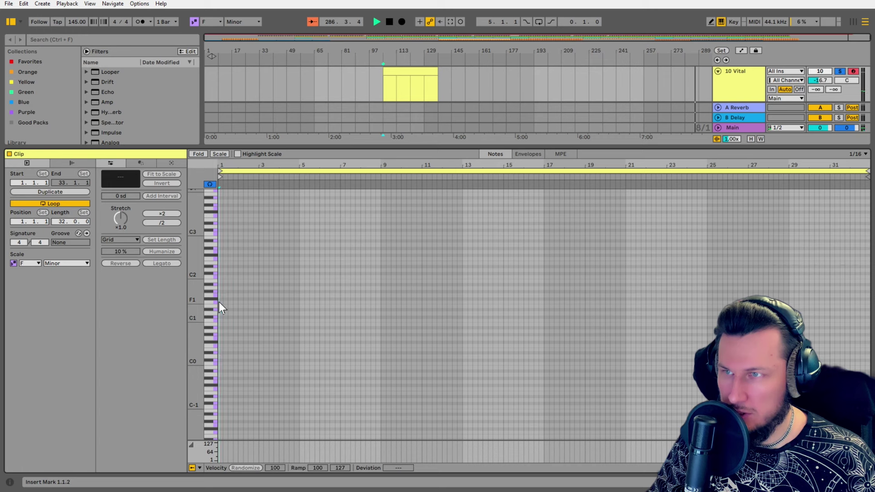
{"action": "double_click", "coordinate": [219, 302]}
{"action": "left_click_drag", "start_coordinate": [221, 302], "coordinate": [850, 287]}
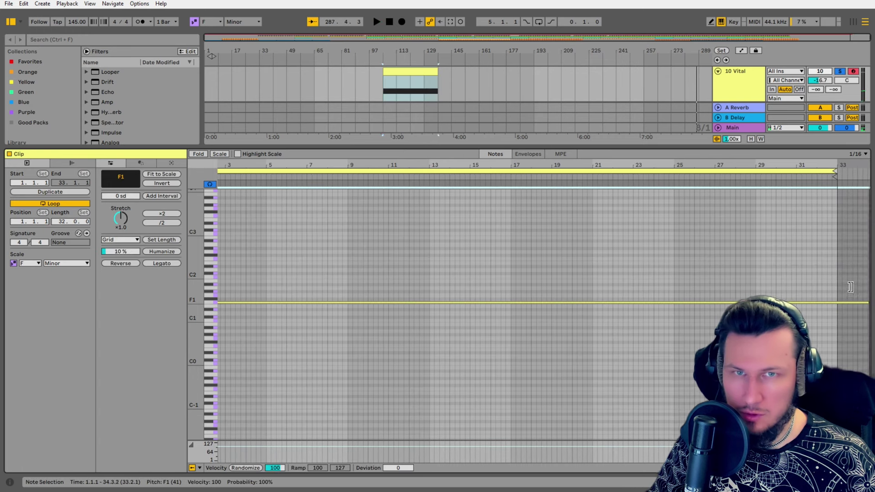
Play the new clip from bar 105, collapse the note editor and unsolo the 10 Vital track to hear it with the mix
{"action": "key", "text": "space"}
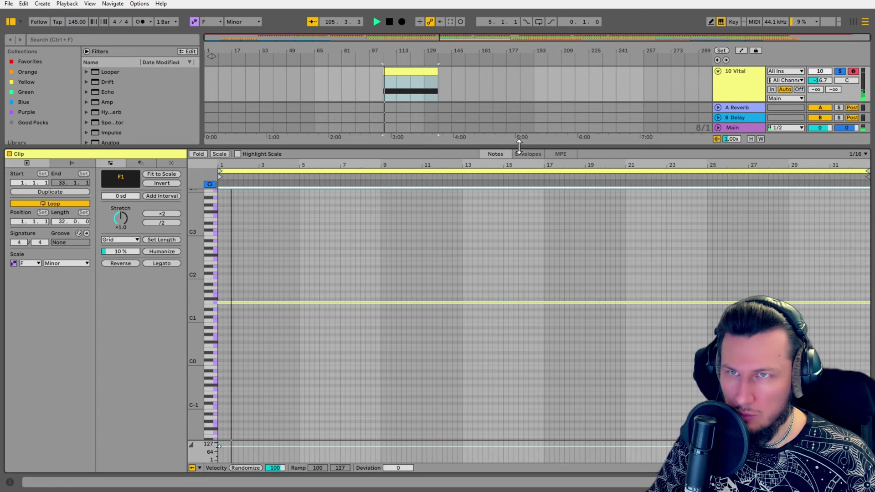
{"action": "left_click_drag", "start_coordinate": [519, 147], "coordinate": [533, 424]}
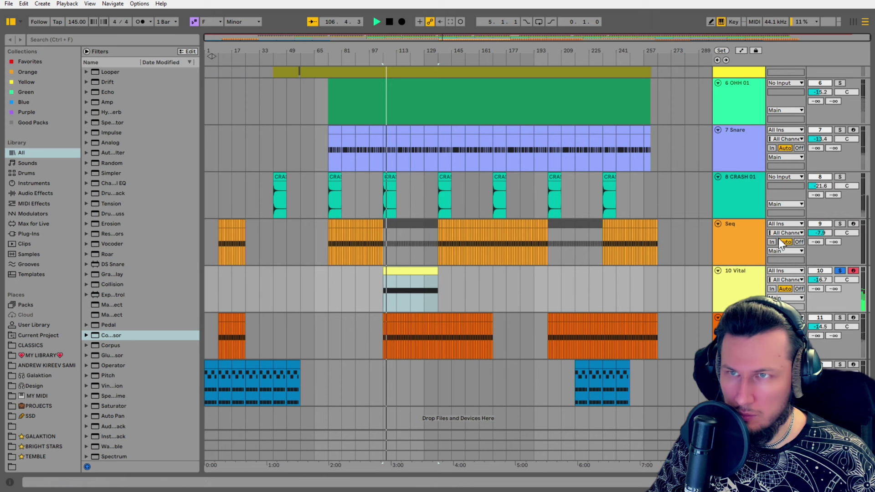
{"action": "left_click", "coordinate": [840, 271]}
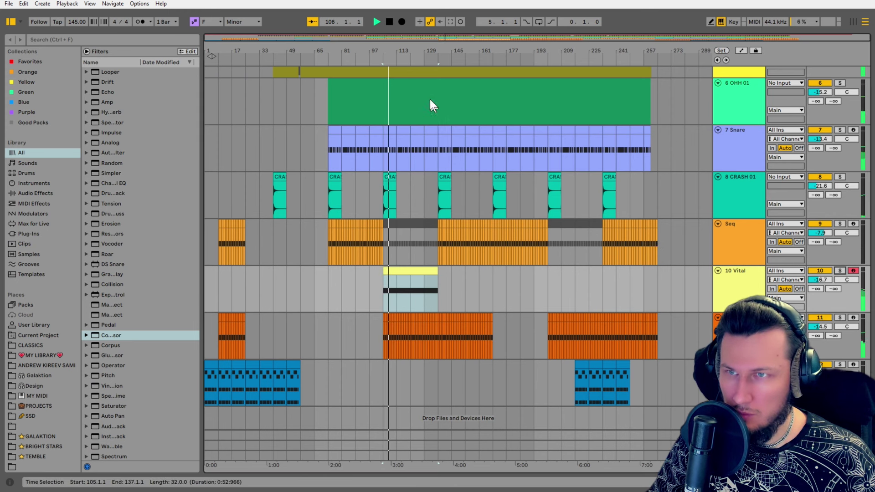
{"action": "left_click_drag", "start_coordinate": [412, 46], "coordinate": [406, 47]}
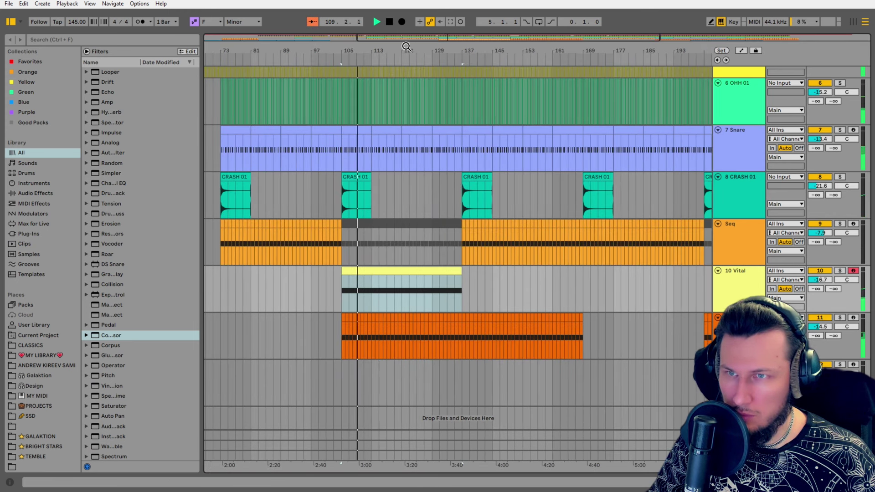
{"action": "key", "text": "space"}
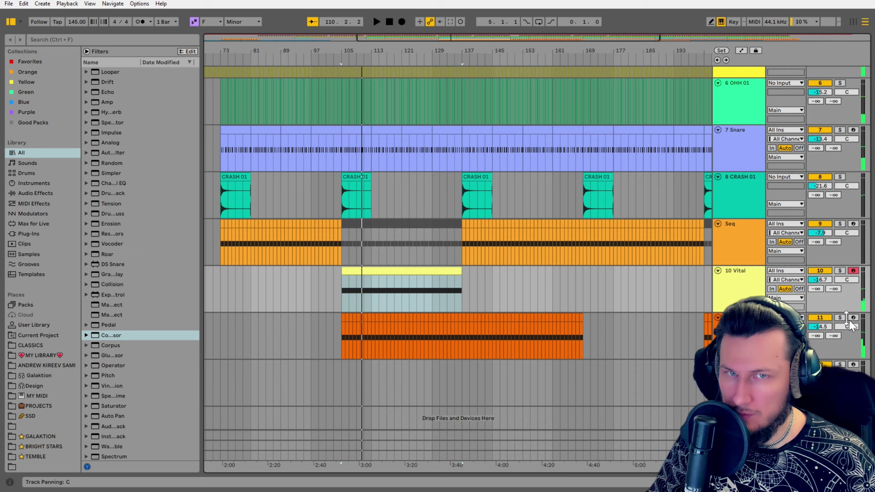
Solo the 11 Vital track and listen to its sequence from bar 105
{"action": "left_click", "coordinate": [840, 317]}
{"action": "left_click", "coordinate": [344, 318]}
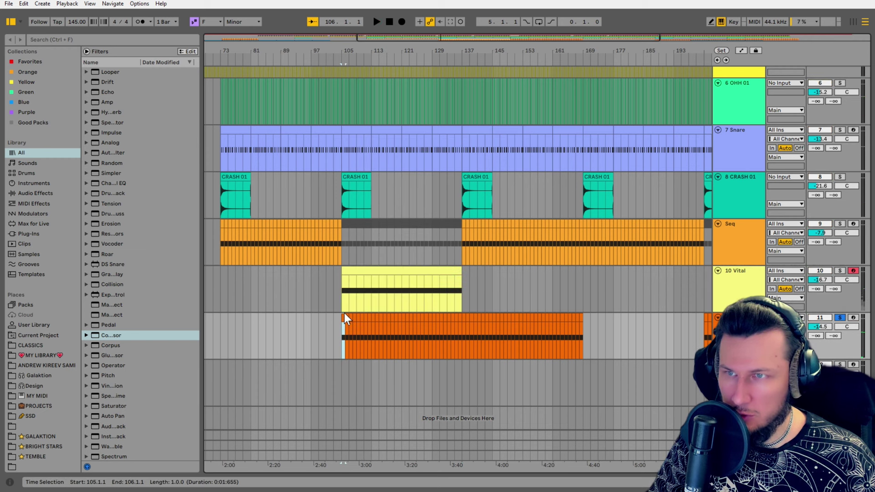
{"action": "key", "text": "space"}
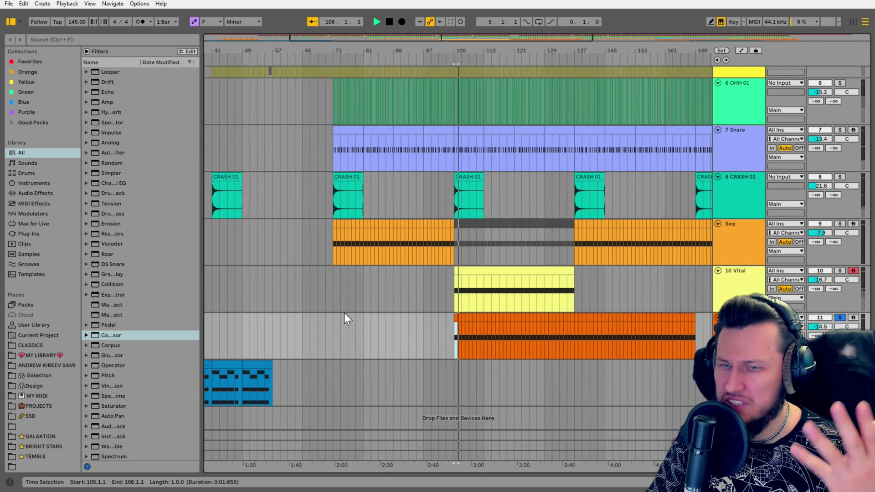
{"action": "left_click", "coordinate": [841, 272]}
{"action": "left_click", "coordinate": [728, 281]}
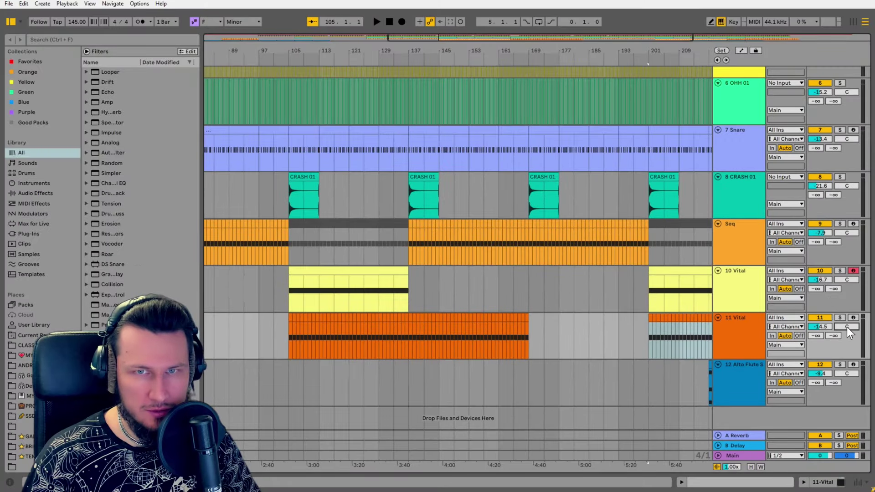
Show the panning automation of the 11 Vital track and shape a swing right near bar 109 and to 50L at bar 117
{"action": "right_click", "coordinate": [813, 313]}
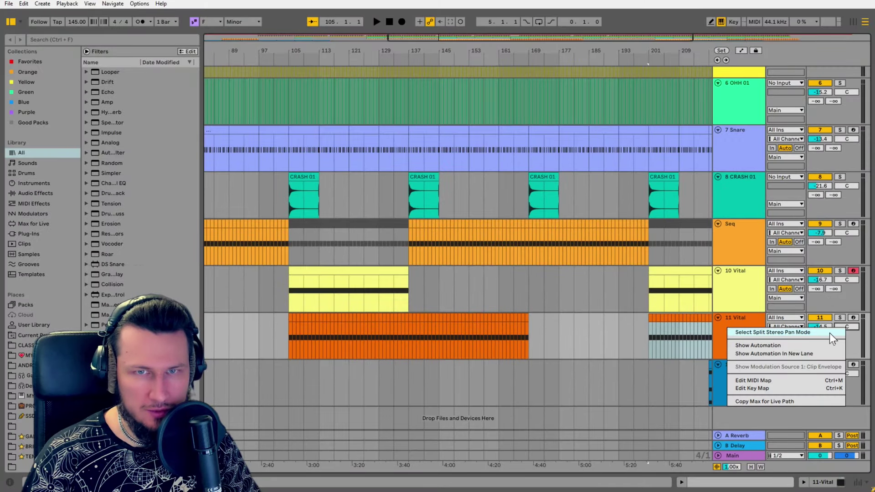
{"action": "left_click", "coordinate": [775, 344]}
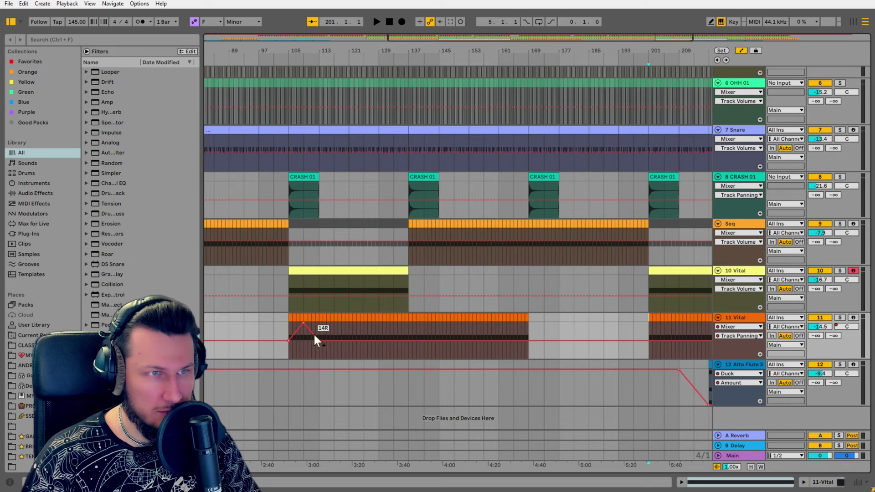
{"action": "left_click_drag", "start_coordinate": [333, 341], "coordinate": [330, 352]}
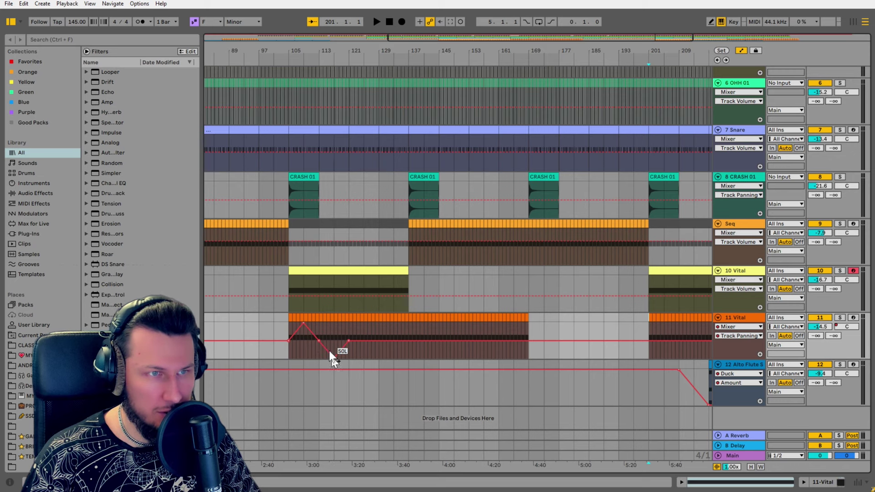
Solo the 11 Vital track and audition its panning movement from bar 105
{"action": "left_click", "coordinate": [286, 328]}
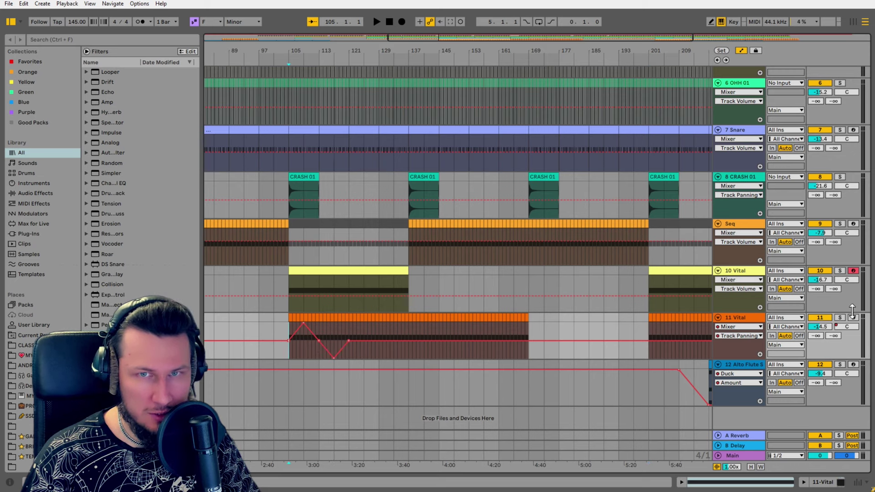
{"action": "key", "text": "space"}
{"action": "left_click", "coordinate": [840, 318]}
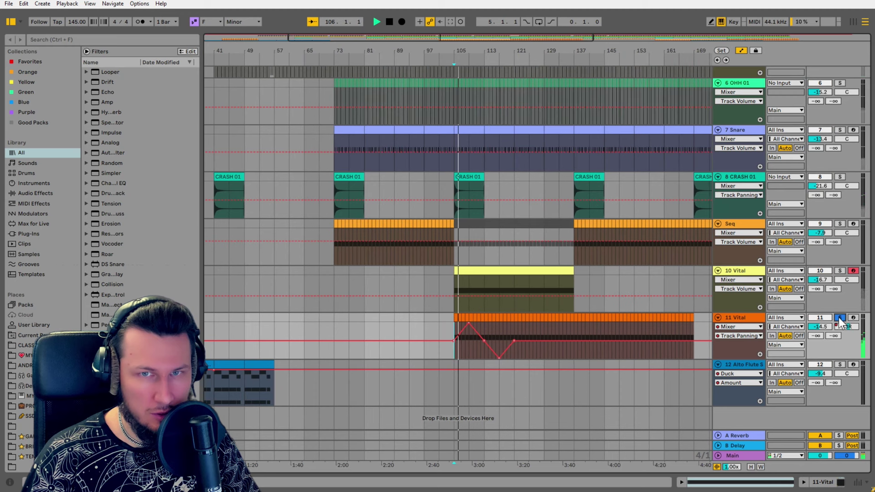
{"action": "left_click_drag", "start_coordinate": [457, 334], "coordinate": [466, 323]}
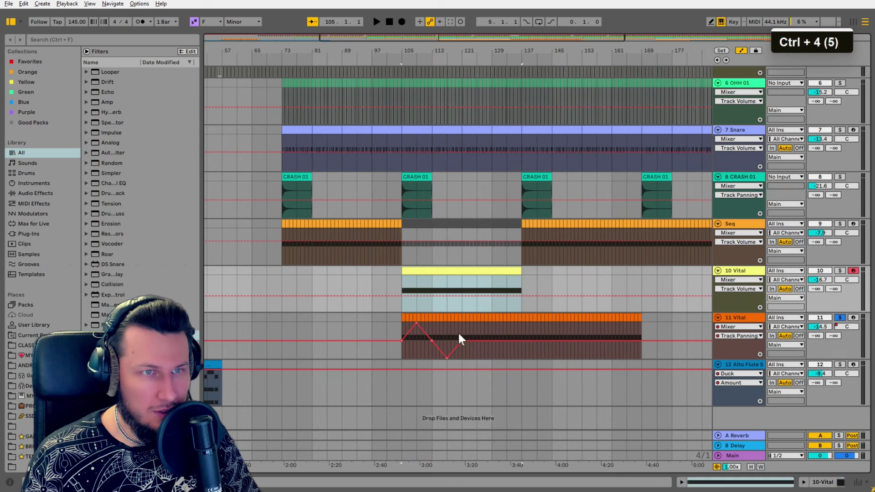
With the grid off, draw a freehand wavy panning curve over the whole 11 Vital clip from bar 105 to 169
{"action": "left_click", "coordinate": [448, 332]}
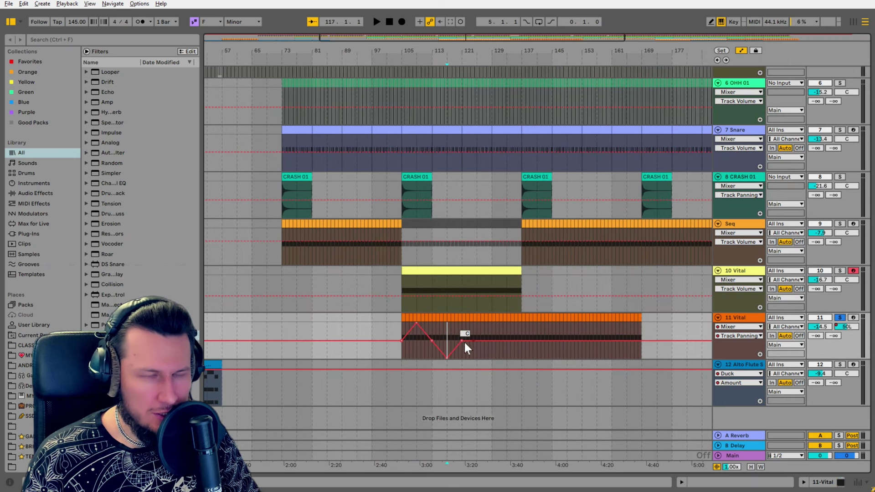
{"action": "key", "text": "b"}
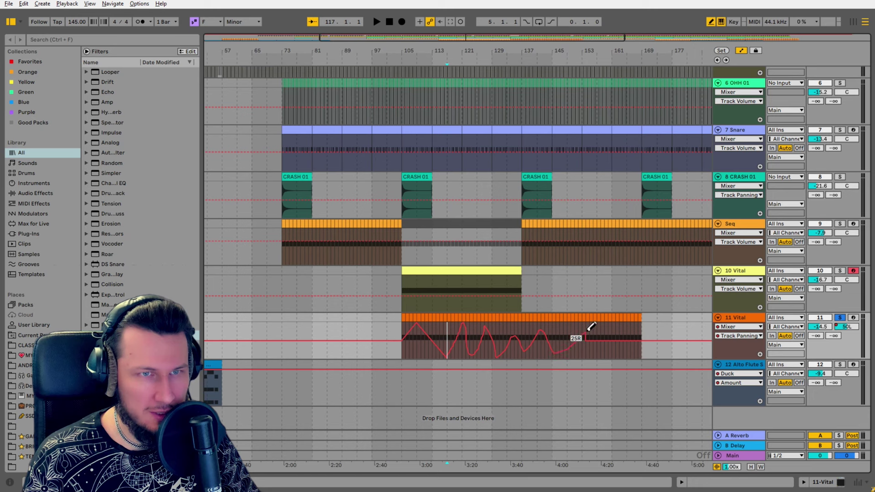
{"action": "mouse_move", "coordinate": [453, 352]}
{"action": "left_mouse_down"}
{"action": "mouse_move", "coordinate": [432, 326]}
{"action": "mouse_move", "coordinate": [398, 337]}
{"action": "left_mouse_up"}
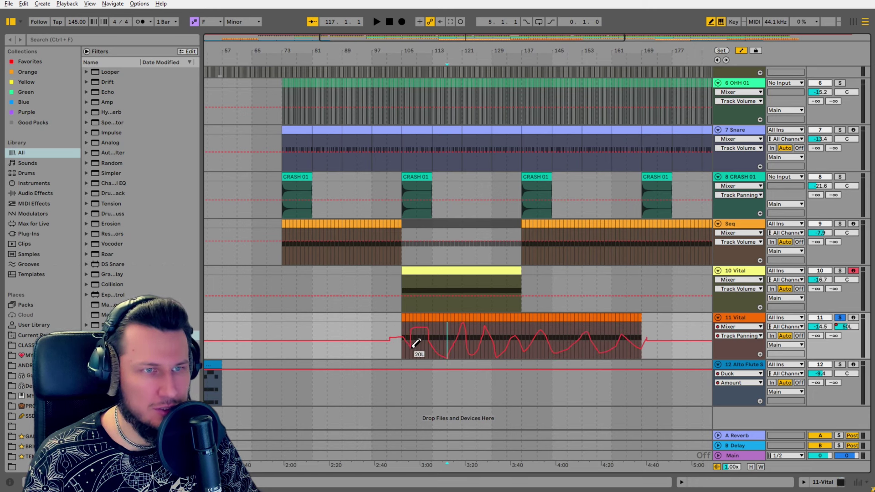
{"action": "key", "text": "b"}
Listen to the freehand panning curve from bar 105 and unsolo the 11 Vital track
{"action": "left_click", "coordinate": [401, 327]}
{"action": "key", "text": "space"}
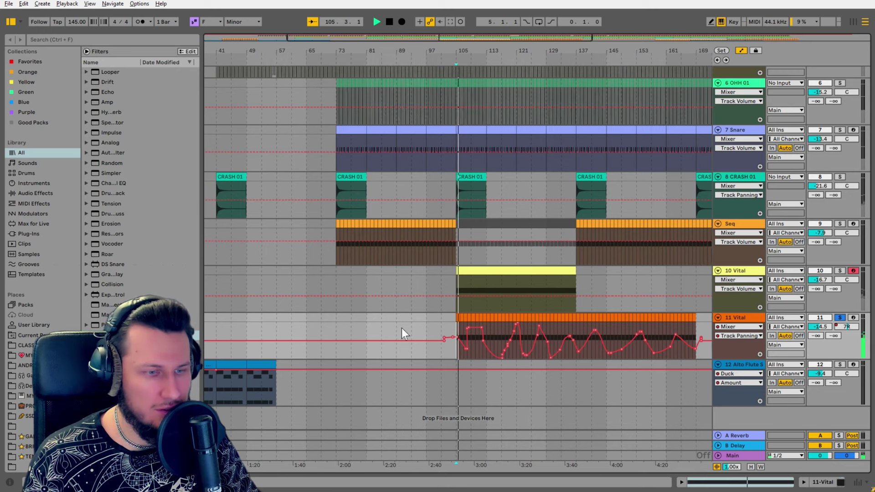
{"action": "left_click", "coordinate": [840, 318]}
{"action": "left_click_drag", "start_coordinate": [541, 51], "coordinate": [391, 34]}
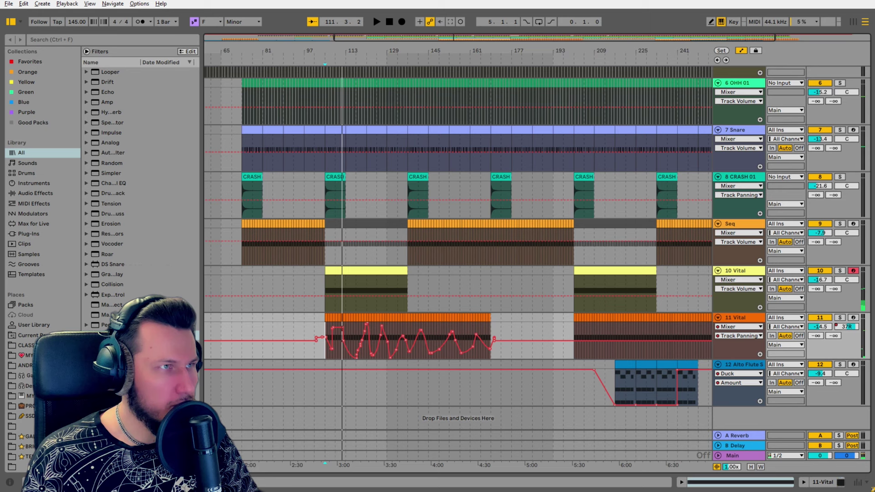
Open the 06 - FX folder within 02 - SAMPLES of the Psytrance Master Intr… library in the browser
{"action": "scroll", "coordinate": [41, 250], "scroll_direction": "down", "scroll_amount": 10}
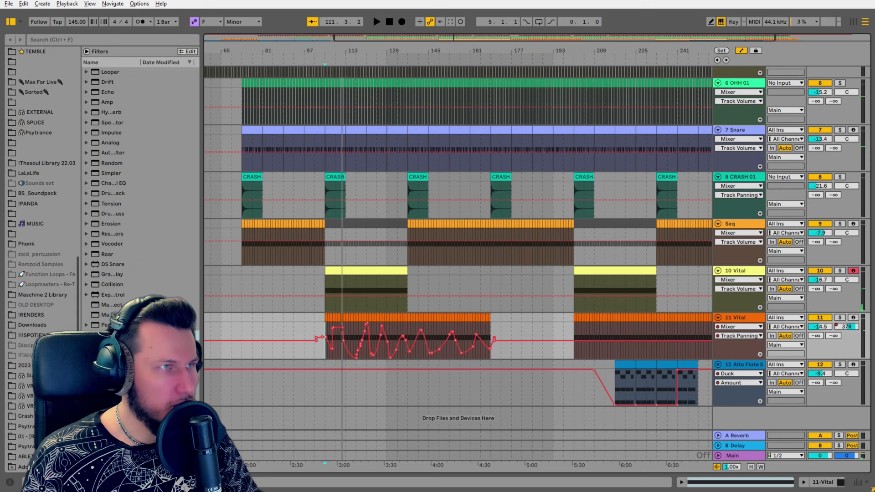
{"action": "left_click", "coordinate": [44, 456]}
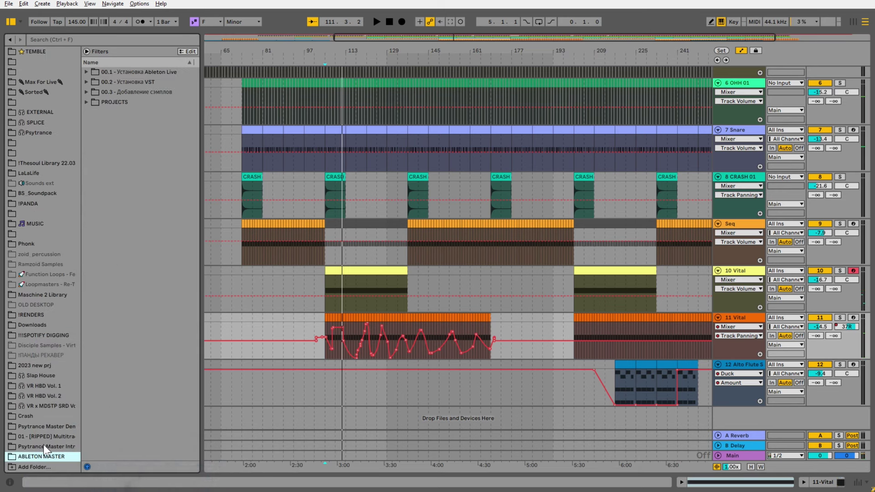
{"action": "left_click", "coordinate": [42, 447]}
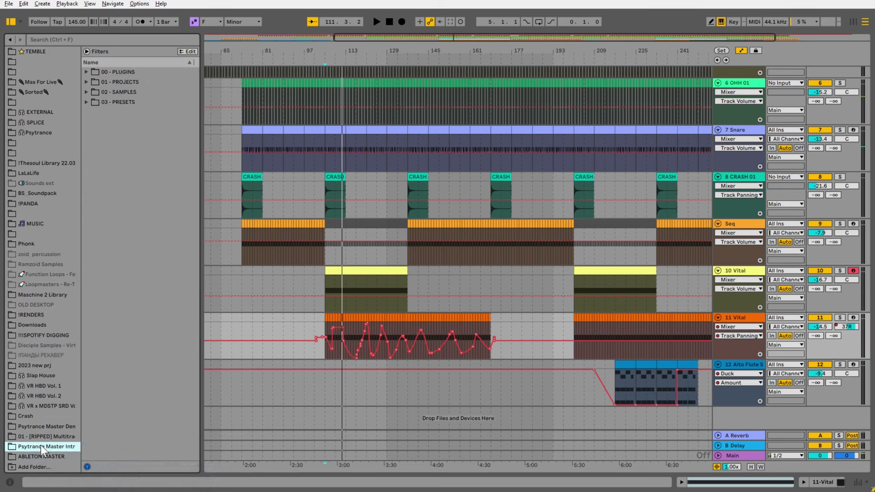
{"action": "left_click", "coordinate": [86, 92]}
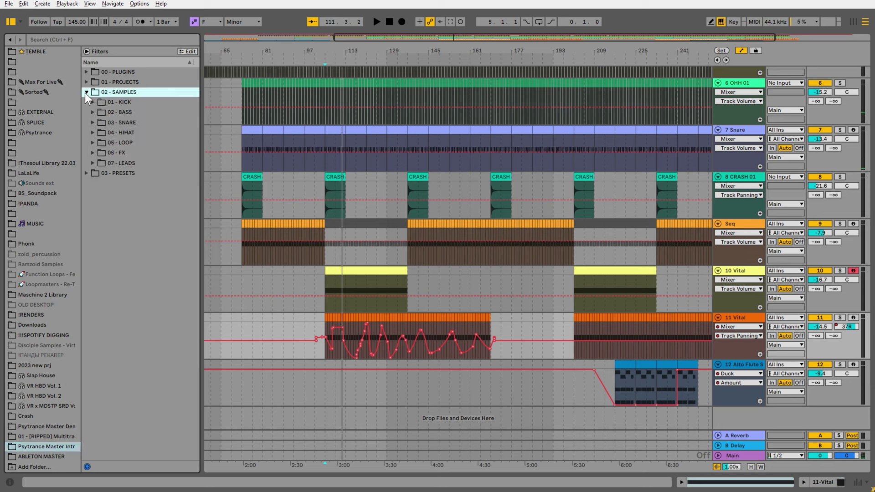
{"action": "left_click", "coordinate": [92, 153]}
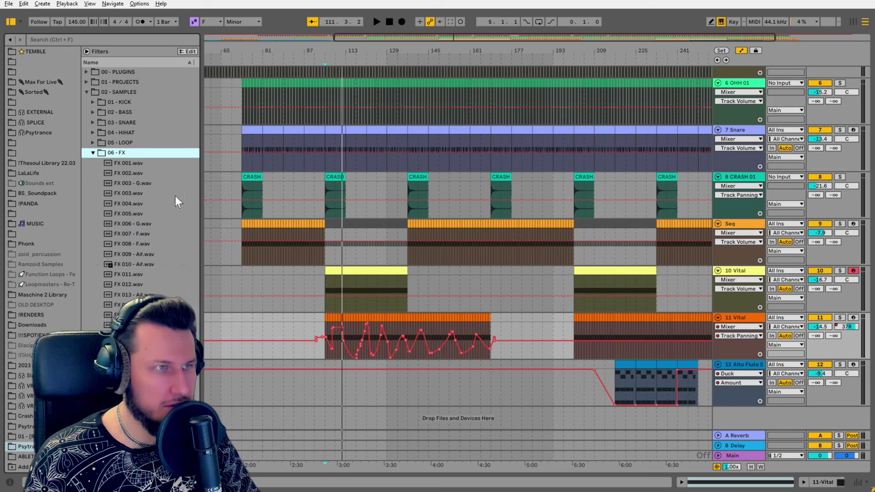
Preview FX samples such as FX 006 - G and FX 004, and place FX 023 on a new audio track at bar 1
{"action": "left_click", "coordinate": [121, 225]}
{"action": "left_click", "coordinate": [122, 204]}
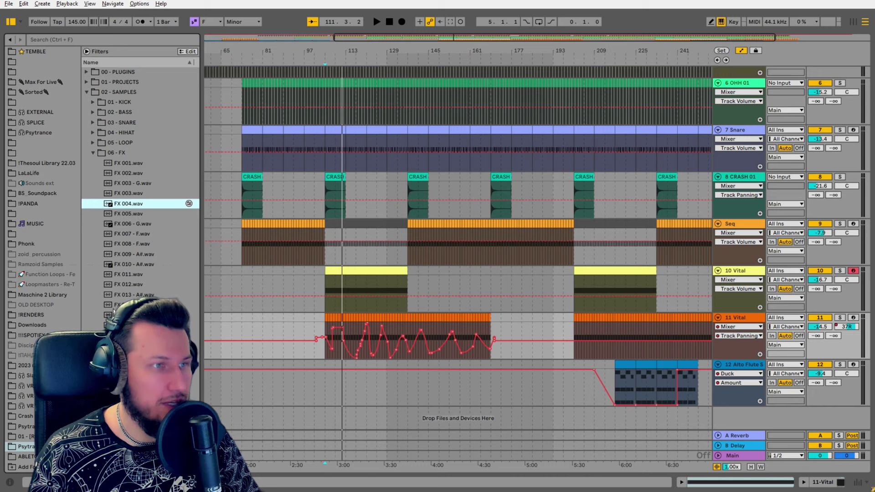
{"action": "scroll", "coordinate": [137, 228], "scroll_direction": "down", "scroll_amount": 2}
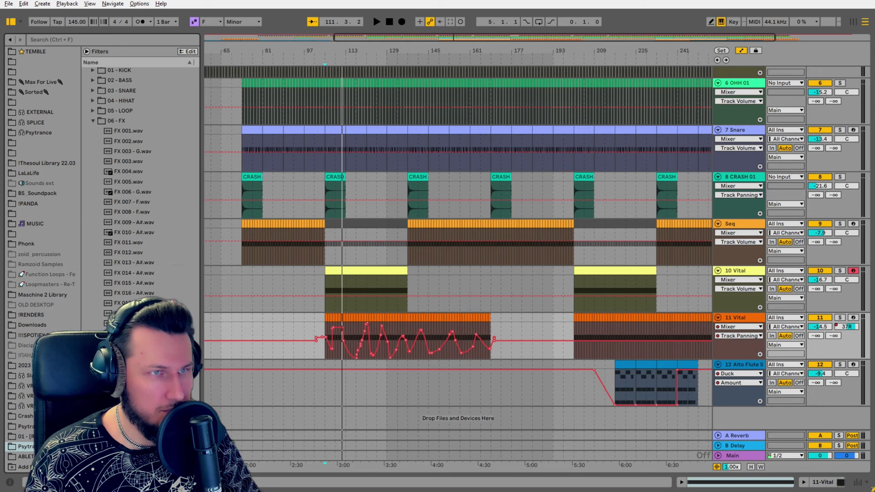
{"action": "scroll", "coordinate": [458, 246], "scroll_direction": "left", "scroll_amount": 5}
{"action": "scroll", "coordinate": [285, 335], "scroll_direction": "down", "scroll_amount": 1}
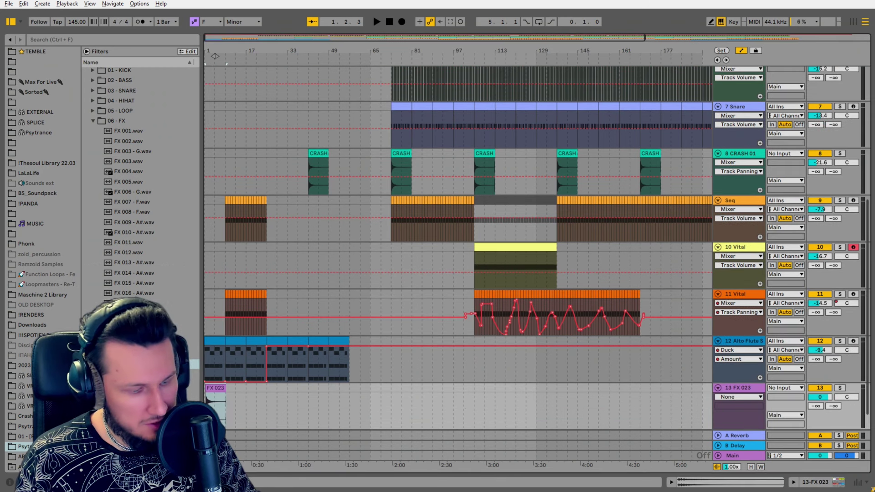
Turn the grid back on, play the song from bar 1 and open the FX 023 clip in the sample editor
{"action": "key", "text": "ctrl+4"}
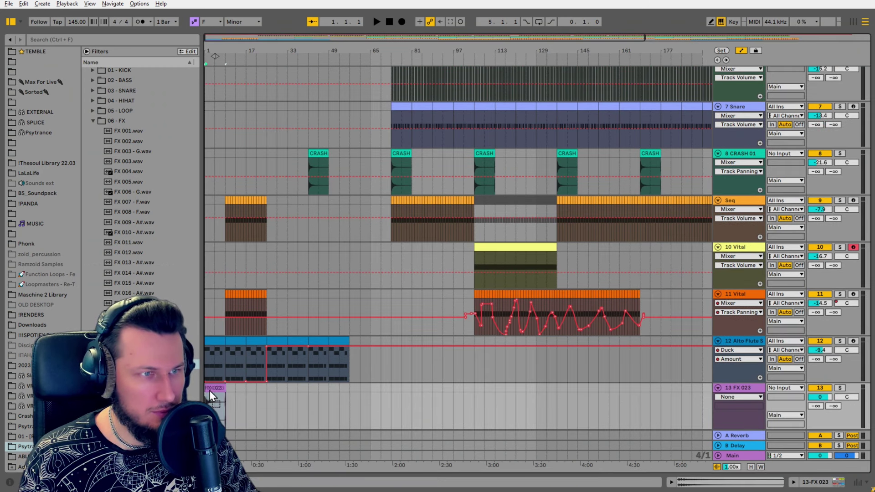
{"action": "key", "text": "space"}
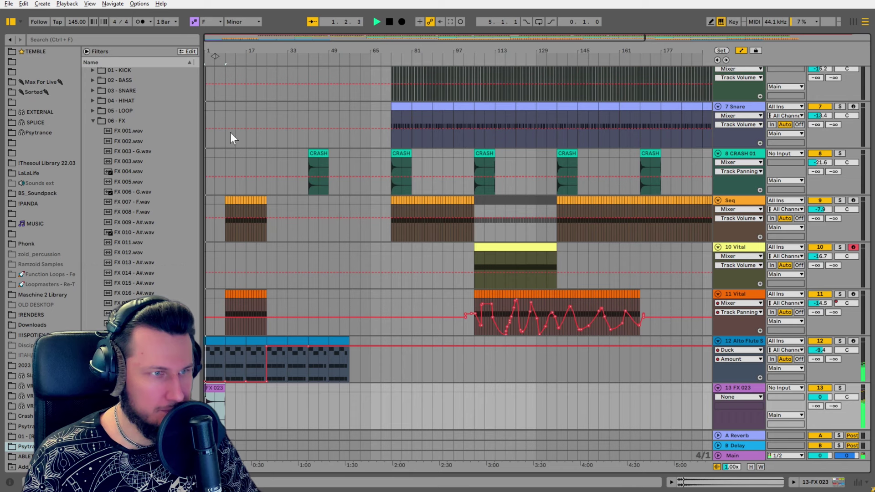
{"action": "left_click_drag", "start_coordinate": [212, 48], "coordinate": [213, 132]}
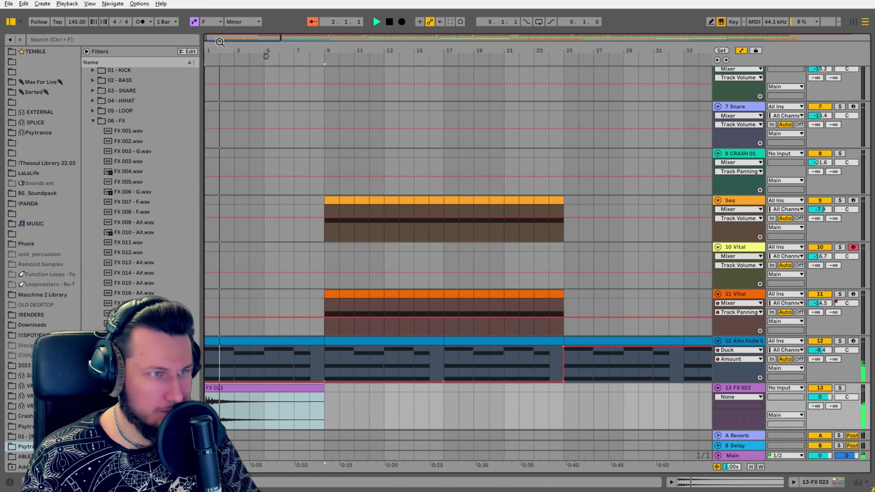
{"action": "double_click", "coordinate": [248, 388]}
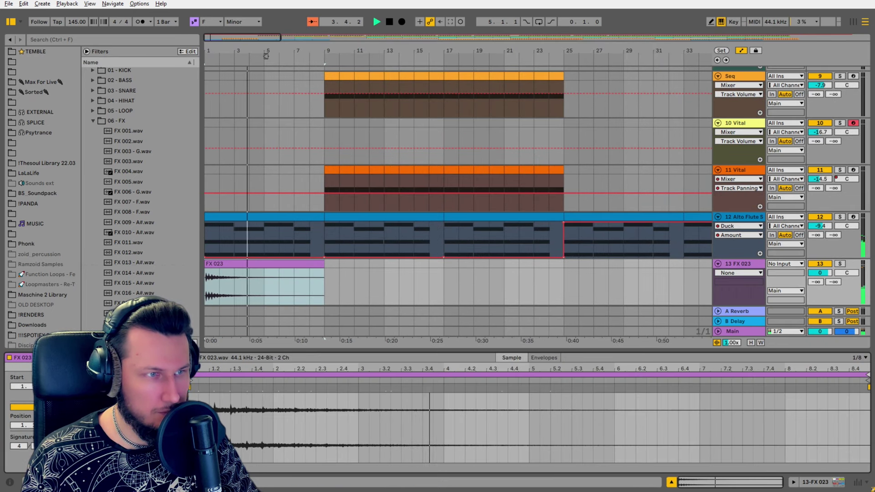
Move the FX 023 clip to bar 9, cut the silence before its attack, align it to the bar line and play it
{"action": "key", "text": "ctrl+d"}
{"action": "left_click_drag", "start_coordinate": [341, 264], "coordinate": [340, 264]}
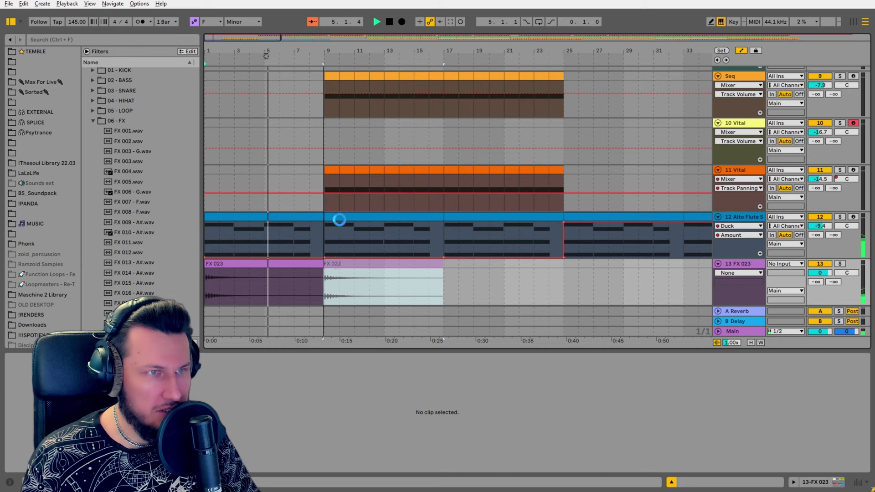
{"action": "left_click_drag", "start_coordinate": [322, 51], "coordinate": [321, 137]}
{"action": "key", "text": "space"}
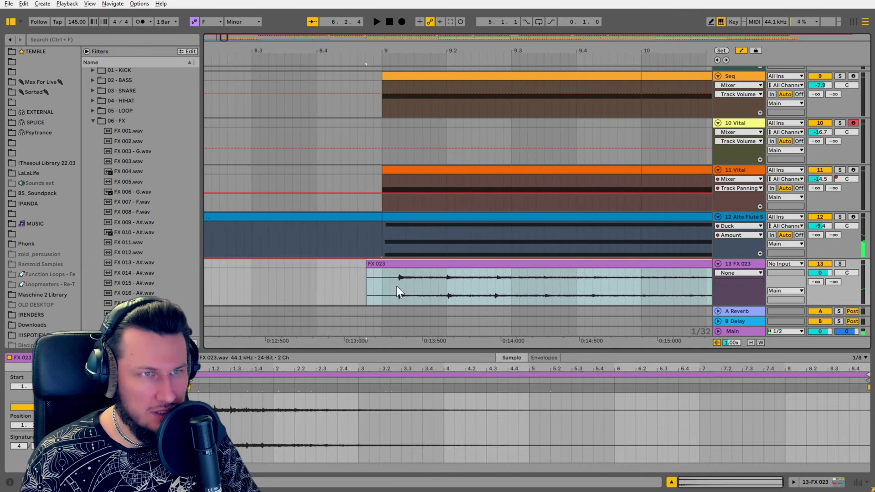
{"action": "left_click_drag", "start_coordinate": [398, 286], "coordinate": [391, 280]}
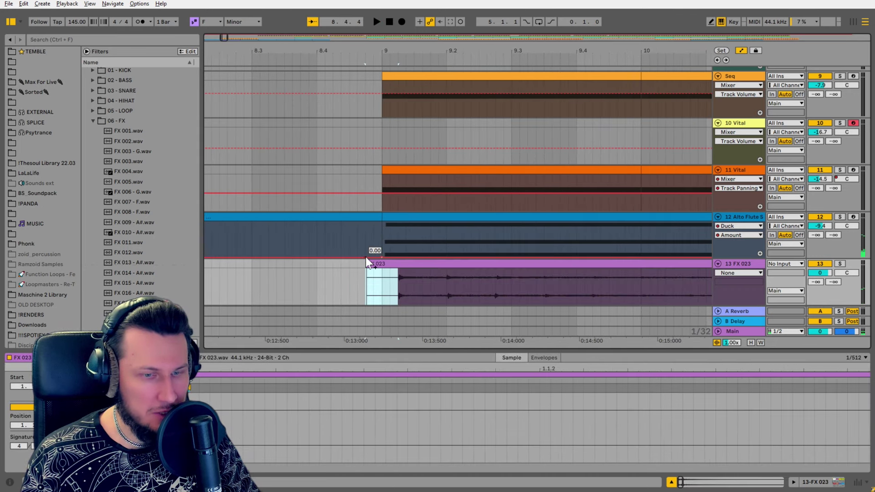
{"action": "left_click_drag", "start_coordinate": [367, 260], "coordinate": [406, 264]}
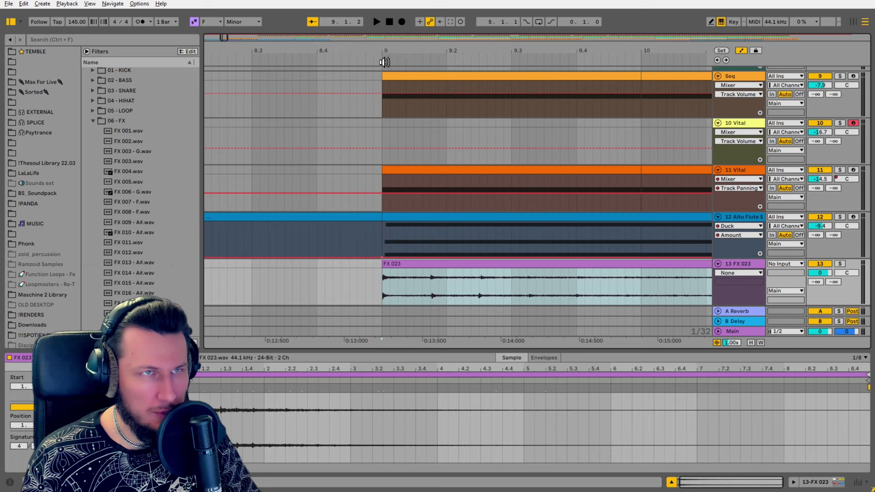
{"action": "mouse_move", "coordinate": [382, 261]}
{"action": "left_mouse_down"}
{"action": "mouse_move", "coordinate": [262, 261]}
{"action": "mouse_move", "coordinate": [418, 269]}
{"action": "mouse_move", "coordinate": [374, 272]}
{"action": "mouse_move", "coordinate": [402, 272]}
{"action": "mouse_move", "coordinate": [390, 273]}
{"action": "left_mouse_up"}
{"action": "key", "text": "space"}
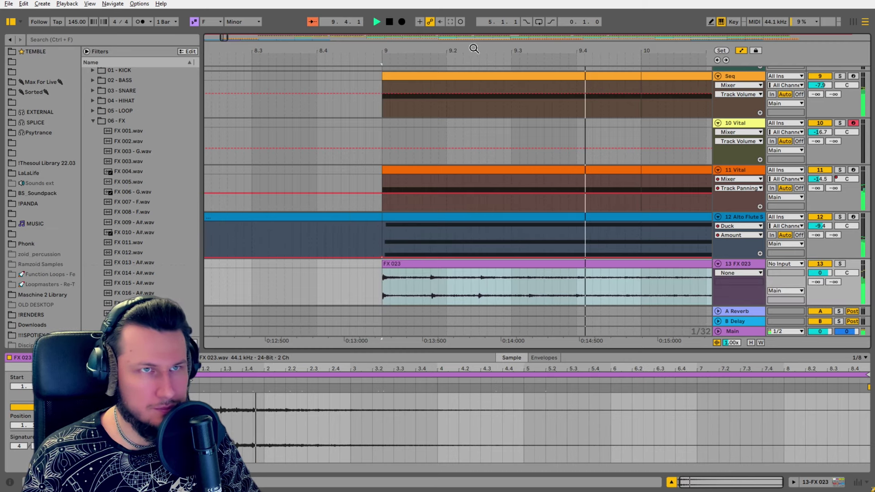
Copy the FX 023 clip along its track to about bars 33, 89, 149, 197 and 249
{"action": "left_click_drag", "start_coordinate": [475, 49], "coordinate": [279, 34]}
{"action": "left_click_drag", "start_coordinate": [287, 262], "coordinate": [500, 282]}
{"action": "left_click_drag", "start_coordinate": [509, 52], "coordinate": [277, 27]}
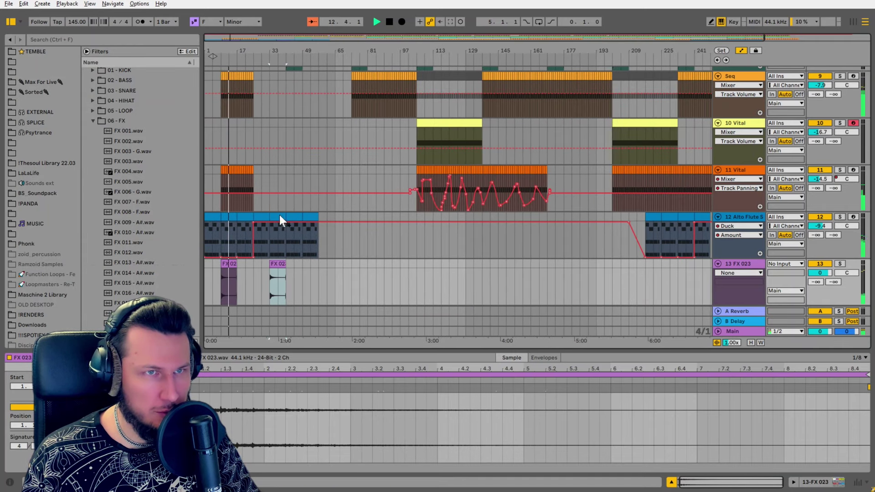
{"action": "left_click_drag", "start_coordinate": [281, 265], "coordinate": [618, 271]}
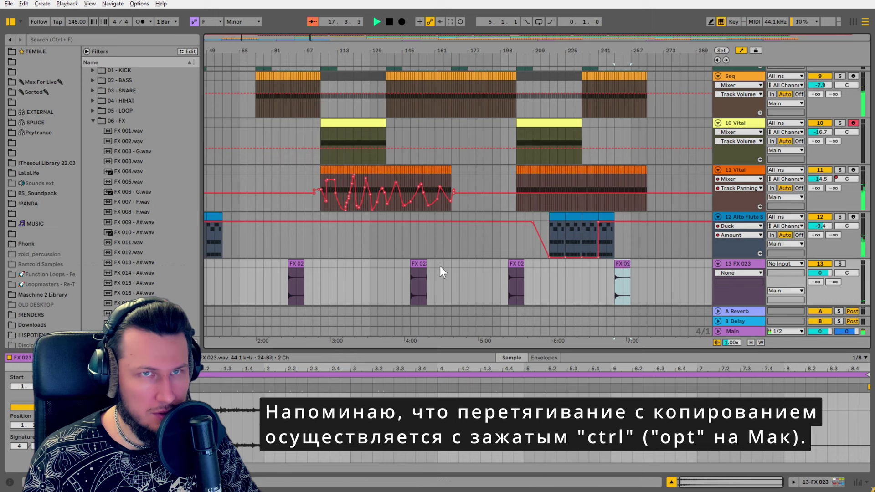
{"action": "key", "text": "space"}
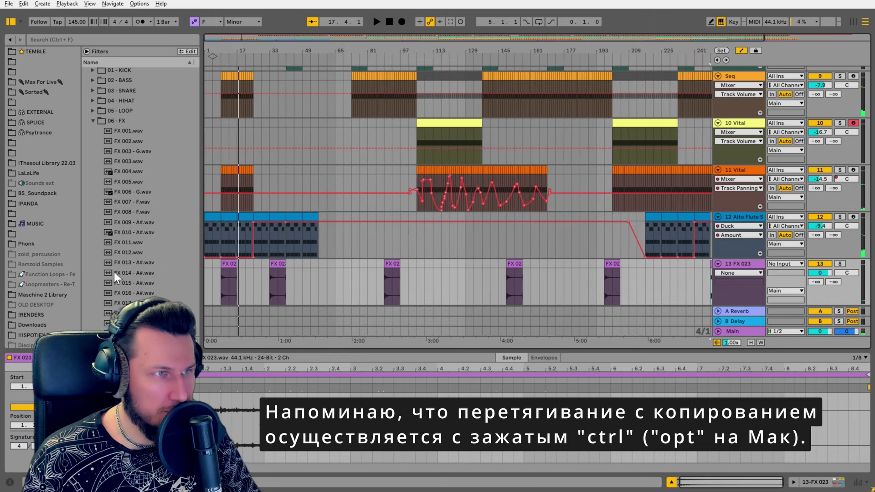
Preview FX 014 - A# and FX 017, place FX 017 at bar 57 on the 13 FX 023 track and play it
{"action": "left_click", "coordinate": [114, 273]}
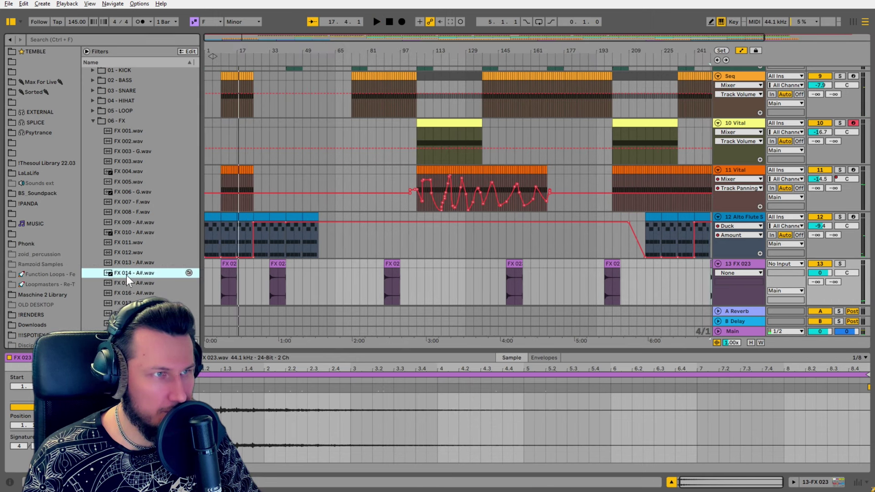
{"action": "left_click", "coordinate": [128, 303]}
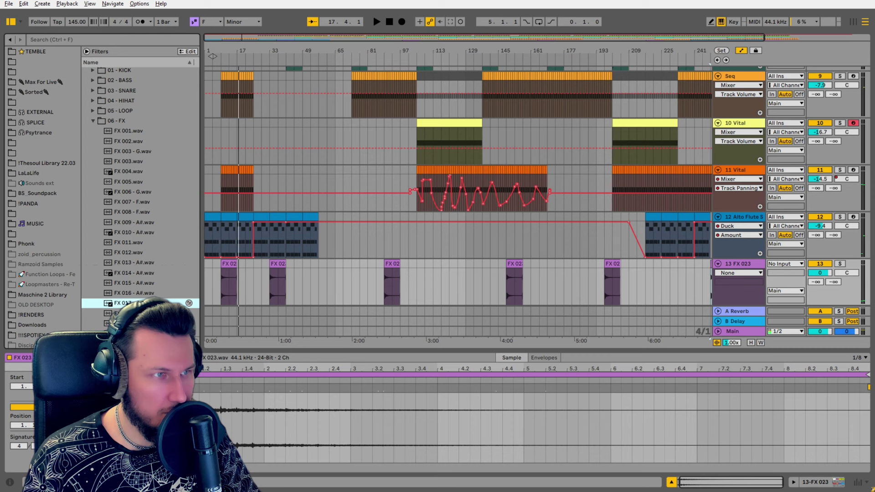
{"action": "left_click_drag", "start_coordinate": [127, 303], "coordinate": [318, 271]}
{"action": "key", "text": "space"}
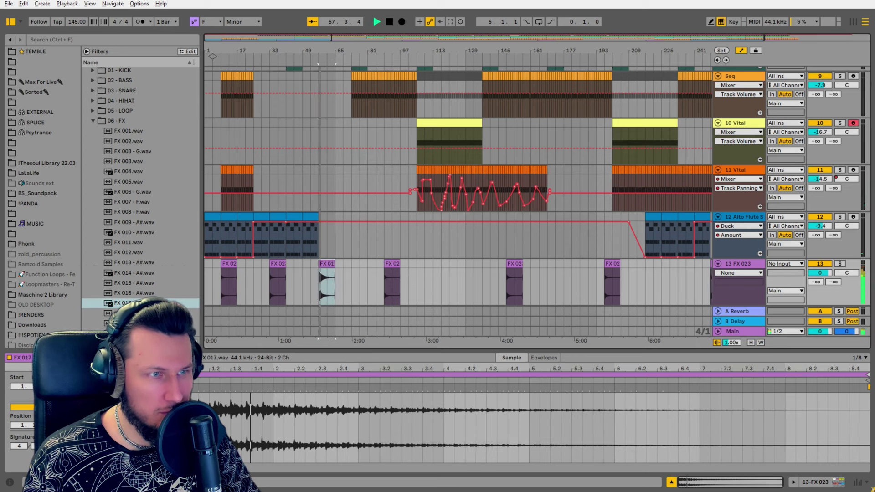
{"action": "key", "text": "space"}
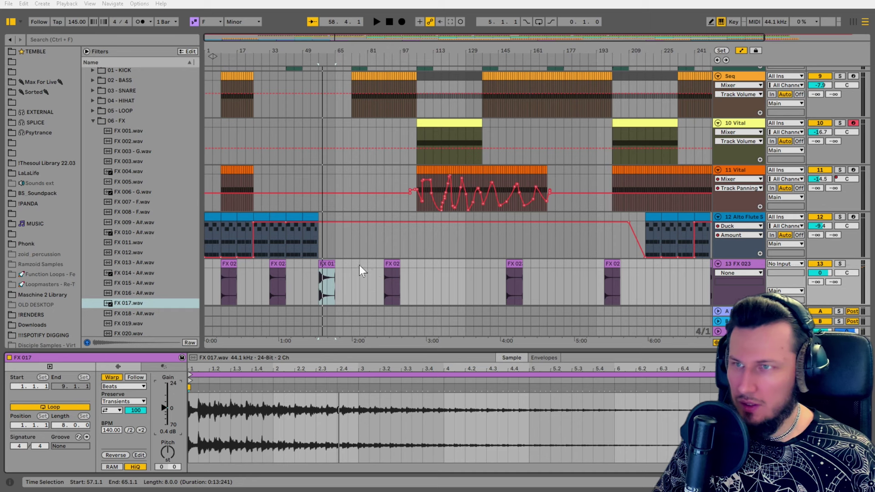
Lower the gain of the FX 017 clip at bar 57 to -11.4 dB while listening to it
{"action": "left_click", "coordinate": [287, 282]}
{"action": "left_click", "coordinate": [322, 272]}
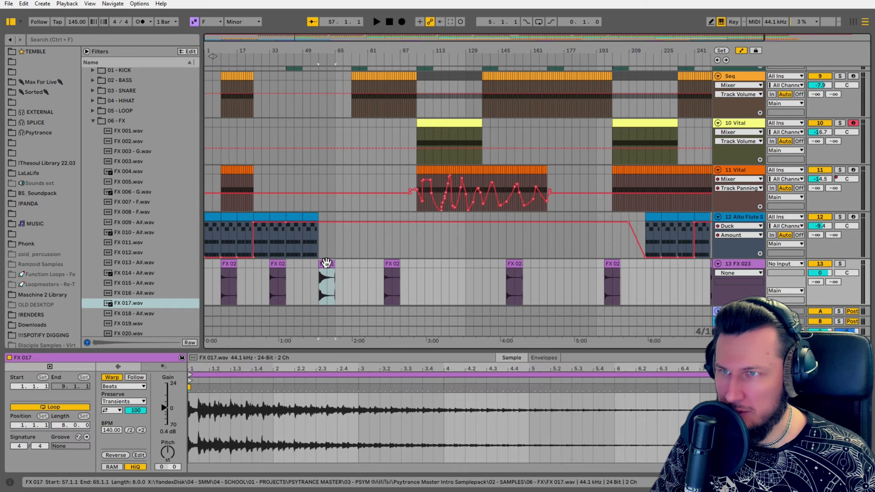
{"action": "left_click", "coordinate": [279, 262]}
{"action": "left_click", "coordinate": [329, 264]}
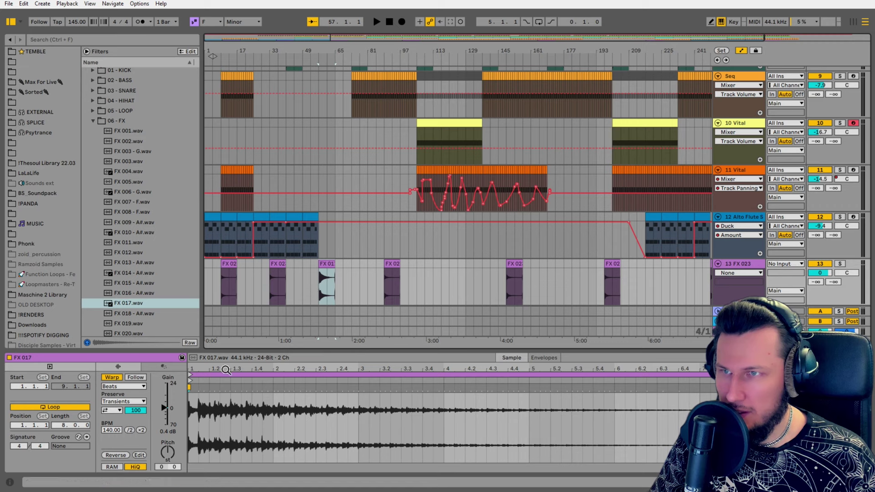
{"action": "mouse_move", "coordinate": [166, 409]}
{"action": "left_mouse_down"}
{"action": "mouse_move", "coordinate": [166, 401]}
{"action": "mouse_move", "coordinate": [165, 420]}
{"action": "mouse_move", "coordinate": [166, 394]}
{"action": "mouse_move", "coordinate": [165, 412]}
{"action": "left_mouse_up"}
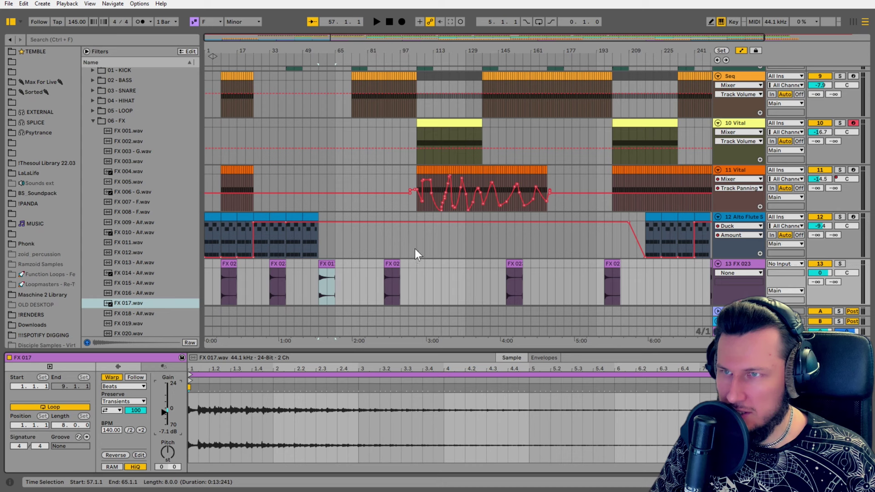
{"action": "key", "text": "space"}
{"action": "left_click_drag", "start_coordinate": [164, 411], "coordinate": [163, 413]}
{"action": "key", "text": "space"}
Copy the FX 017 clip along the 13 FX 023 track to about bars 113, 173 and 229
{"action": "left_click_drag", "start_coordinate": [334, 262], "coordinate": [673, 261]}
{"action": "scroll", "coordinate": [620, 269], "scroll_direction": "right", "scroll_amount": 4}
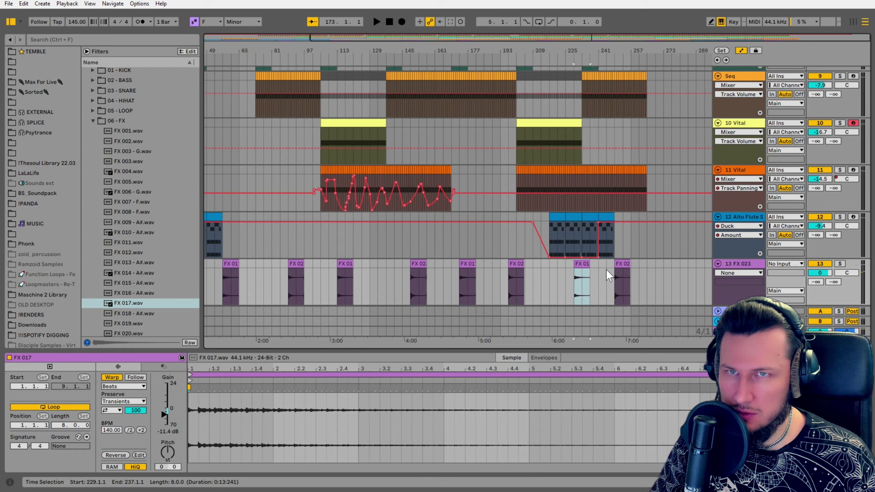
{"action": "scroll", "coordinate": [607, 270], "scroll_direction": "left", "scroll_amount": 4}
Preview FX samples including FX 027 - A#, FX 028 - A# and FX 031, and place FX 031 on a new audio track at bar 101
{"action": "scroll", "coordinate": [72, 305], "scroll_direction": "down", "scroll_amount": 1}
{"action": "scroll", "coordinate": [158, 289], "scroll_direction": "down", "scroll_amount": 3}
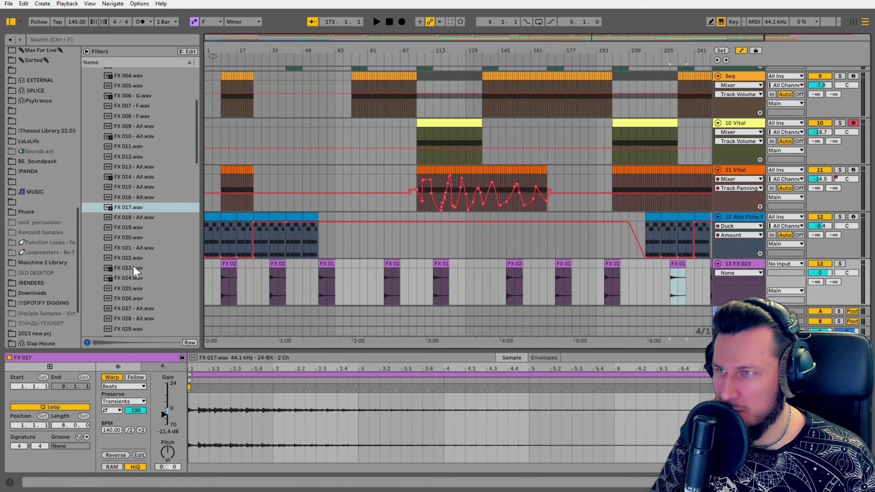
{"action": "left_click", "coordinate": [127, 239]}
{"action": "scroll", "coordinate": [128, 253], "scroll_direction": "down", "scroll_amount": 1}
{"action": "left_click", "coordinate": [123, 276]}
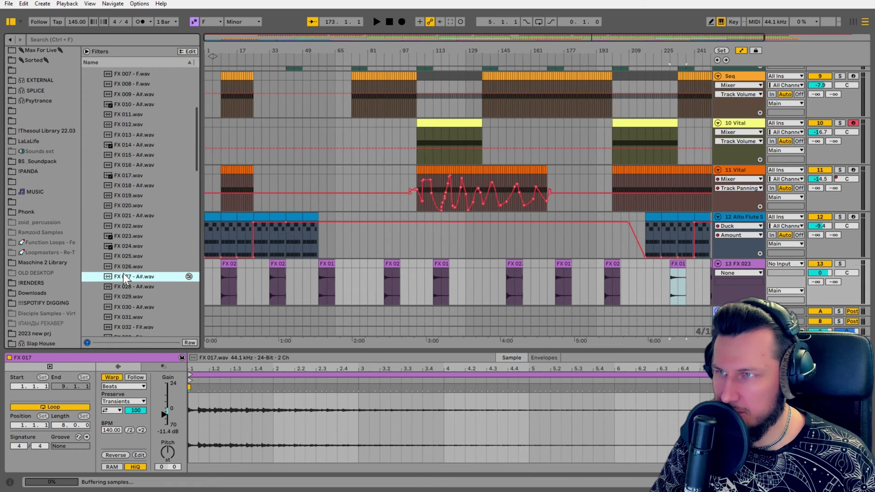
{"action": "left_click", "coordinate": [129, 288]}
{"action": "scroll", "coordinate": [132, 289], "scroll_direction": "down", "scroll_amount": 1}
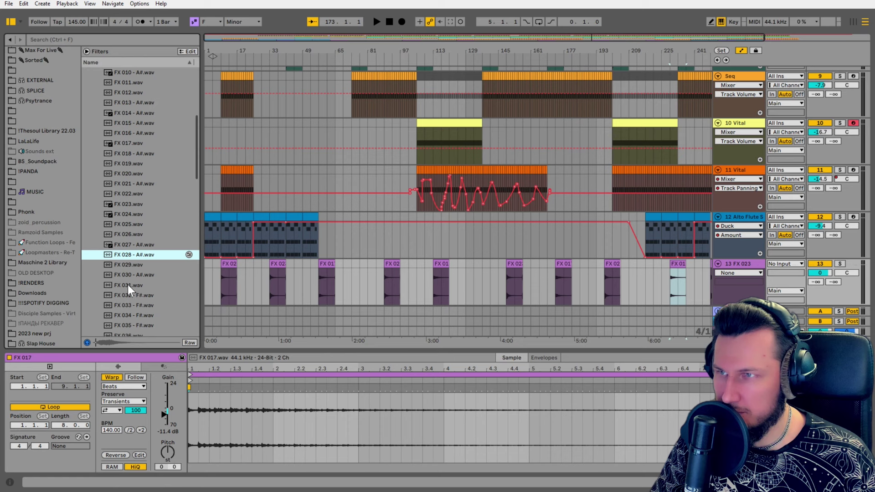
{"action": "left_click", "coordinate": [128, 285]}
{"action": "scroll", "coordinate": [127, 284], "scroll_direction": "down", "scroll_amount": 3}
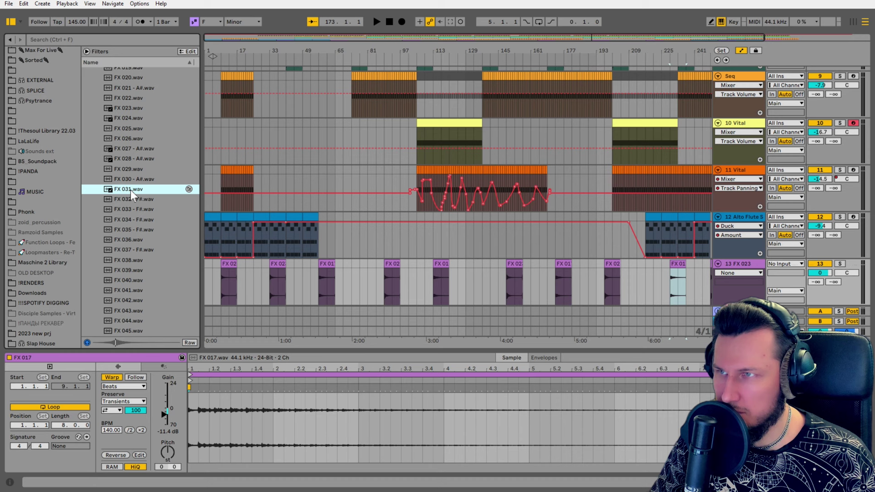
{"action": "left_click_drag", "start_coordinate": [131, 190], "coordinate": [409, 289]}
Shift the FX 031 clip to start at 102.4.1 so its swell leads into bar 105, listening to the transition
{"action": "left_click_drag", "start_coordinate": [414, 49], "coordinate": [414, 100]}
{"action": "scroll", "coordinate": [426, 143], "scroll_direction": "up", "scroll_amount": 4}
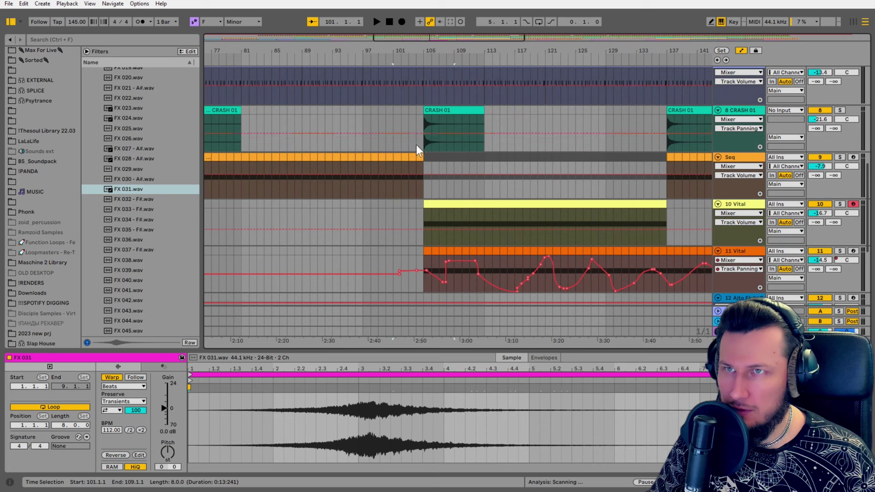
{"action": "left_click", "coordinate": [410, 155]}
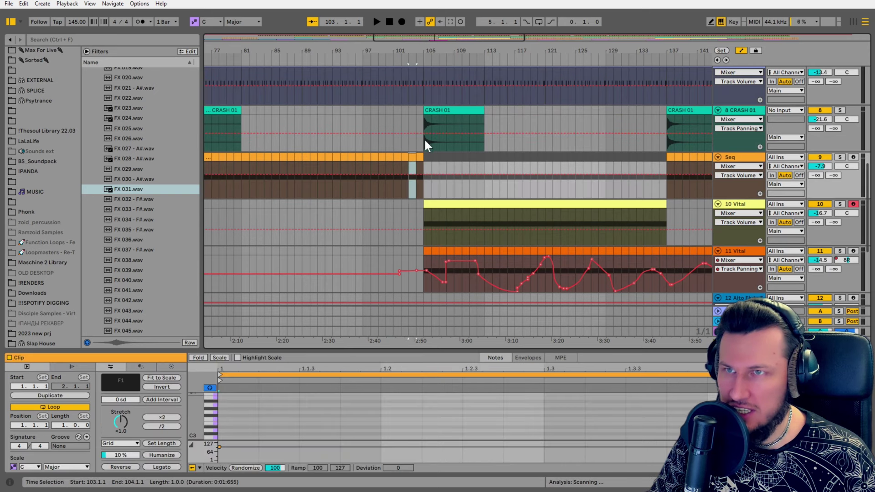
{"action": "left_click", "coordinate": [442, 219]}
{"action": "scroll", "coordinate": [437, 219], "scroll_direction": "down", "scroll_amount": 5}
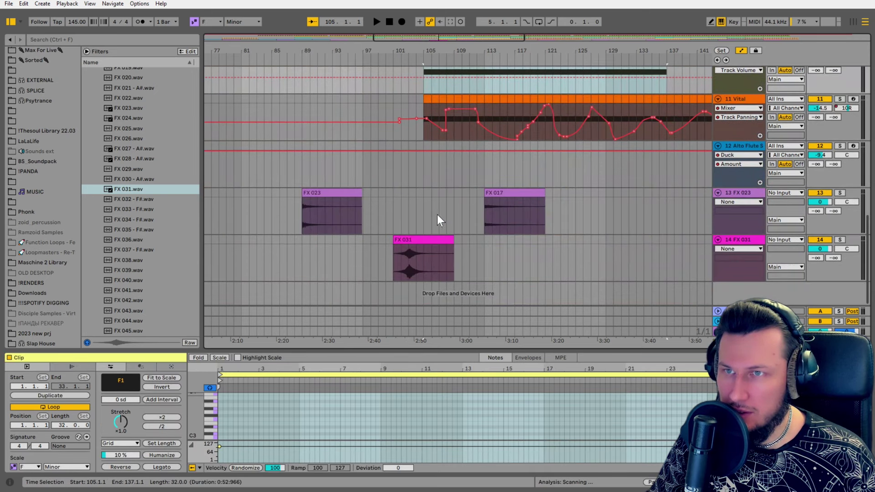
{"action": "left_click_drag", "start_coordinate": [415, 242], "coordinate": [431, 240]}
{"action": "left_click", "coordinate": [414, 214]}
{"action": "key", "text": "space"}
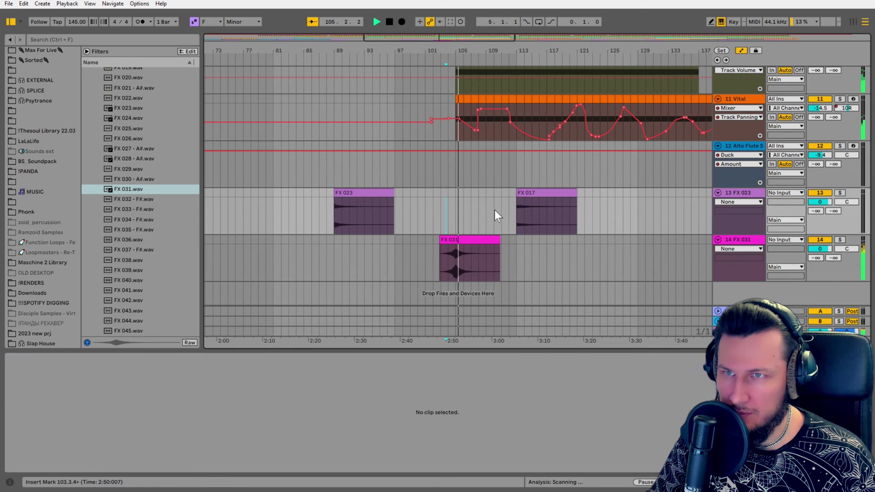
{"action": "left_click_drag", "start_coordinate": [455, 47], "coordinate": [449, 136]}
{"action": "key", "text": "space"}
{"action": "left_click_drag", "start_coordinate": [447, 239], "coordinate": [444, 239]}
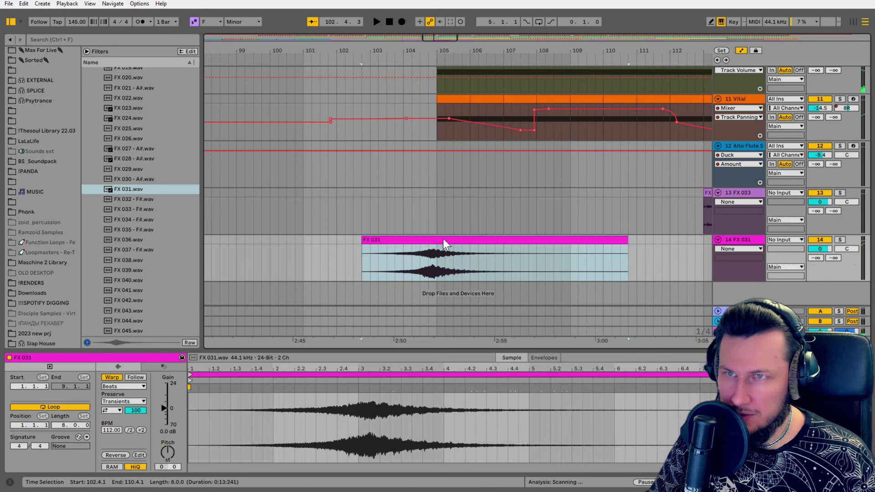
Compare the kick and bass gap at bar 104 with the Reference track and play the transition from 103.3.1
{"action": "scroll", "coordinate": [424, 215], "scroll_direction": "up", "scroll_amount": 10}
{"action": "left_click", "coordinate": [409, 136]}
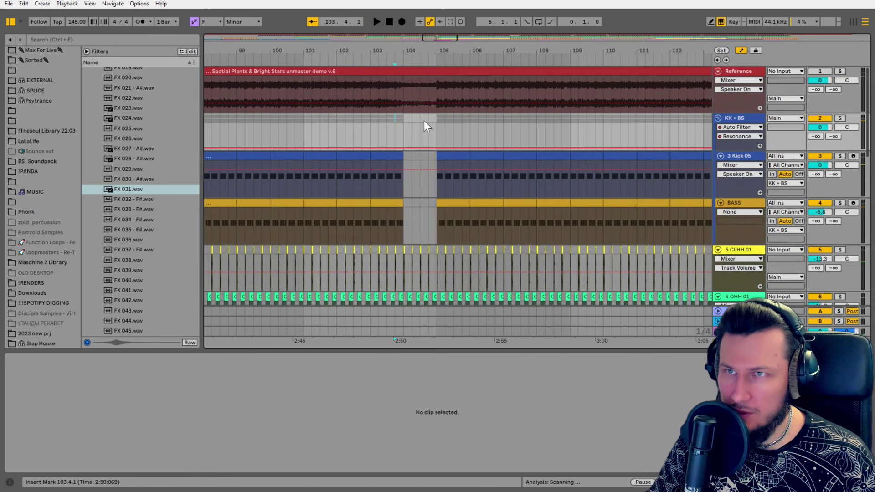
{"action": "left_click_drag", "start_coordinate": [434, 119], "coordinate": [395, 122]}
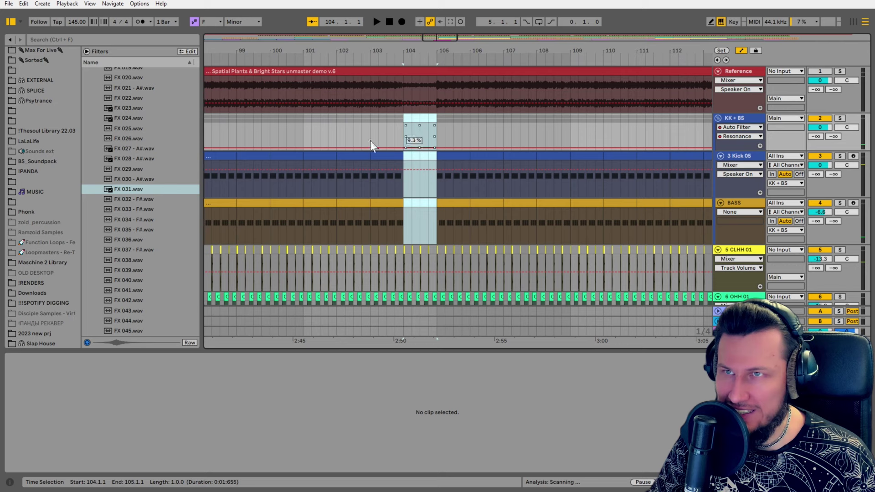
{"action": "left_click", "coordinate": [379, 118]}
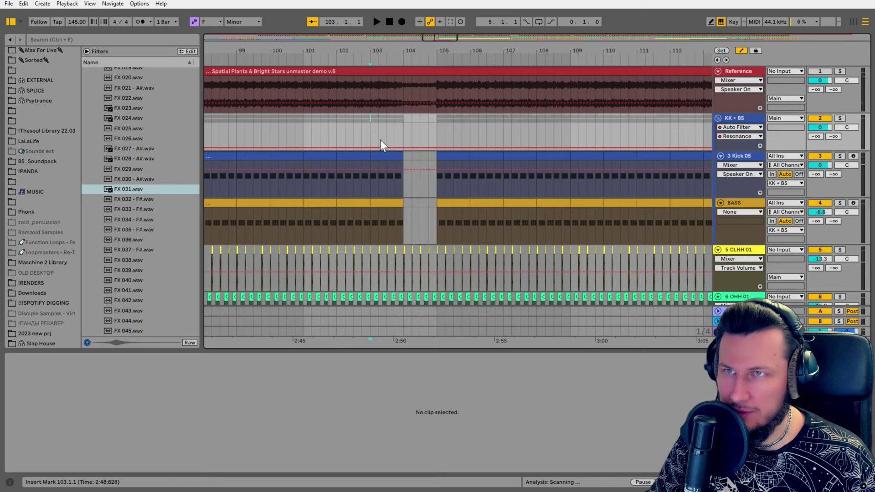
{"action": "left_click", "coordinate": [411, 83]}
{"action": "left_click_drag", "start_coordinate": [390, 91], "coordinate": [454, 86]}
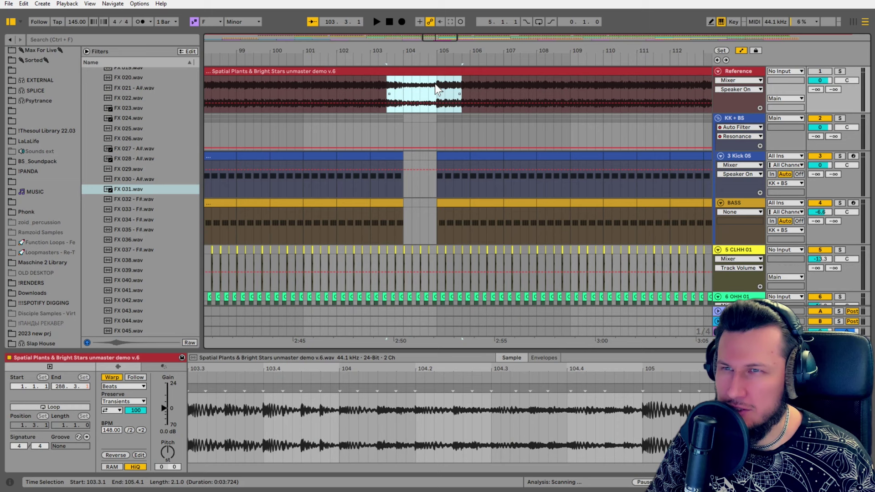
{"action": "left_click", "coordinate": [435, 86]}
{"action": "left_click_drag", "start_coordinate": [417, 53], "coordinate": [416, 34]}
{"action": "left_click", "coordinate": [399, 123]}
{"action": "key", "text": "space"}
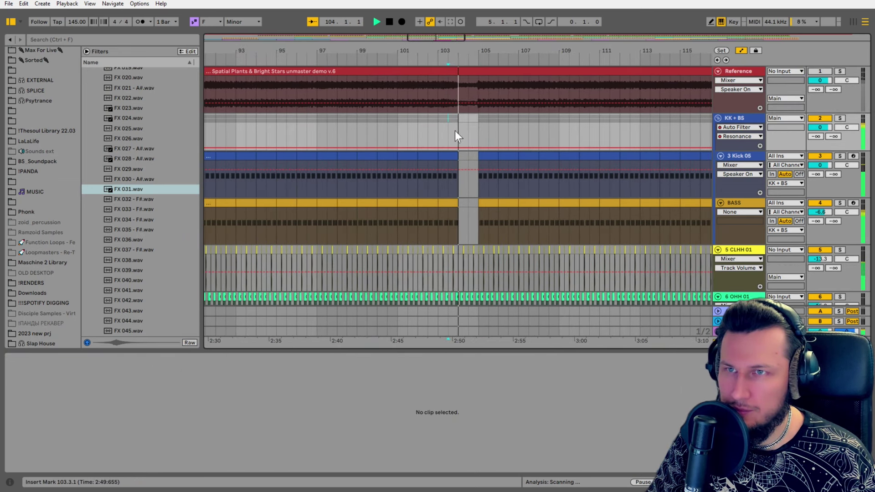
{"action": "scroll", "coordinate": [496, 185], "scroll_direction": "down", "scroll_amount": 10}
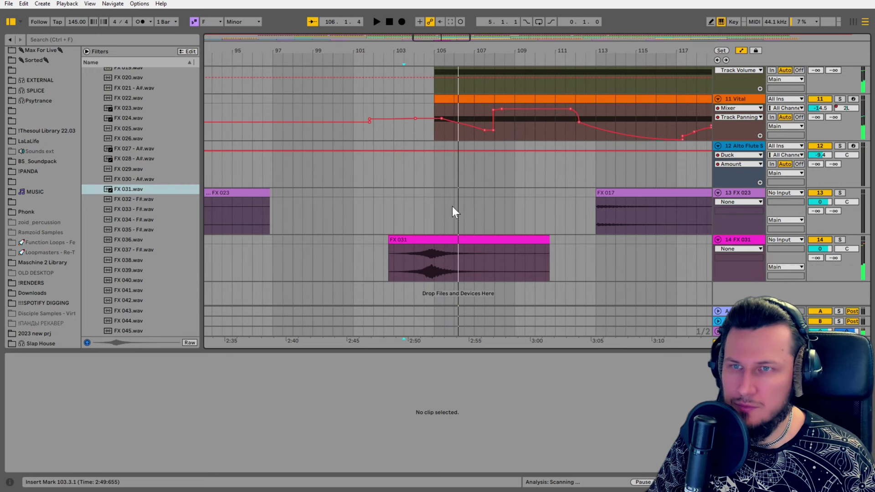
Lower the gain of the FX 031 clip to about -13.6 dB while listening to the transition into bar 105
{"action": "left_click", "coordinate": [461, 239]}
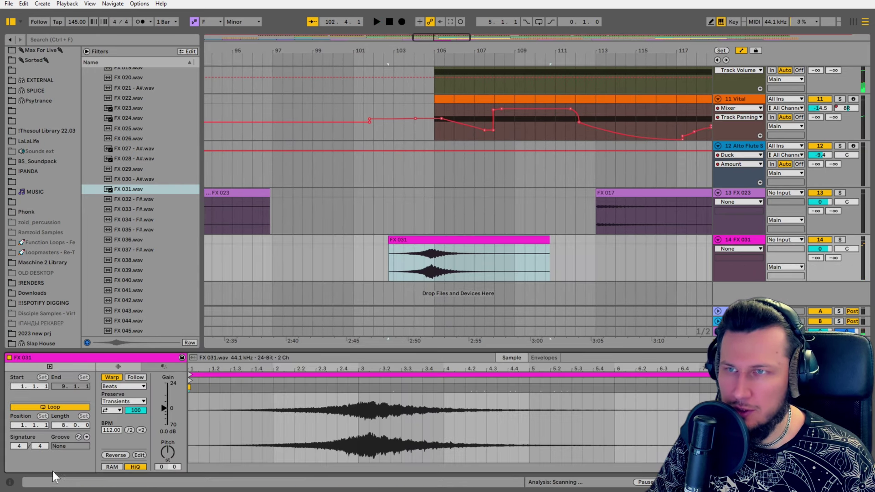
{"action": "left_click_drag", "start_coordinate": [161, 405], "coordinate": [161, 412]}
{"action": "key", "text": "space"}
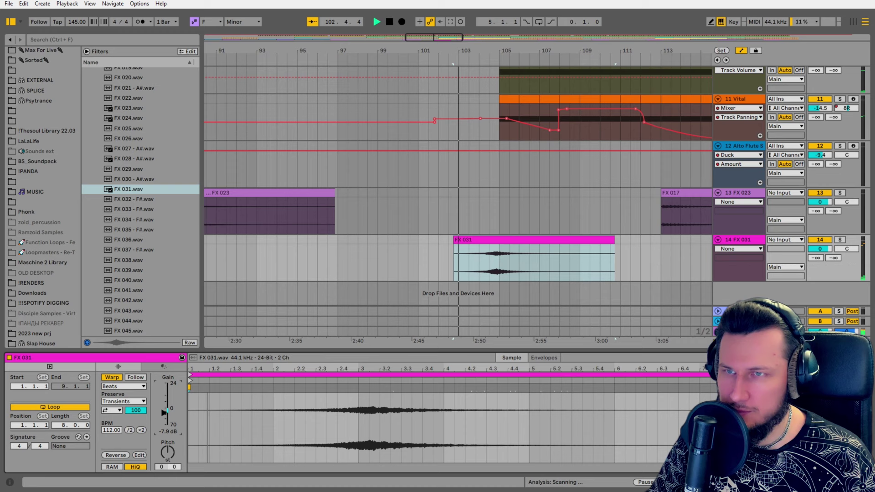
{"action": "left_click_drag", "start_coordinate": [164, 413], "coordinate": [164, 416]}
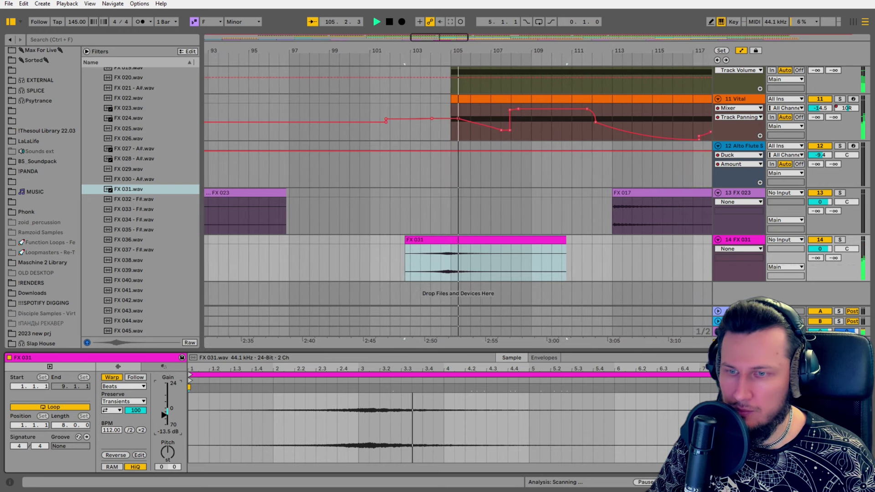
{"action": "key", "text": "space"}
{"action": "left_click_drag", "start_coordinate": [461, 49], "coordinate": [460, 9]}
{"action": "left_click_drag", "start_coordinate": [388, 50], "coordinate": [550, 51]}
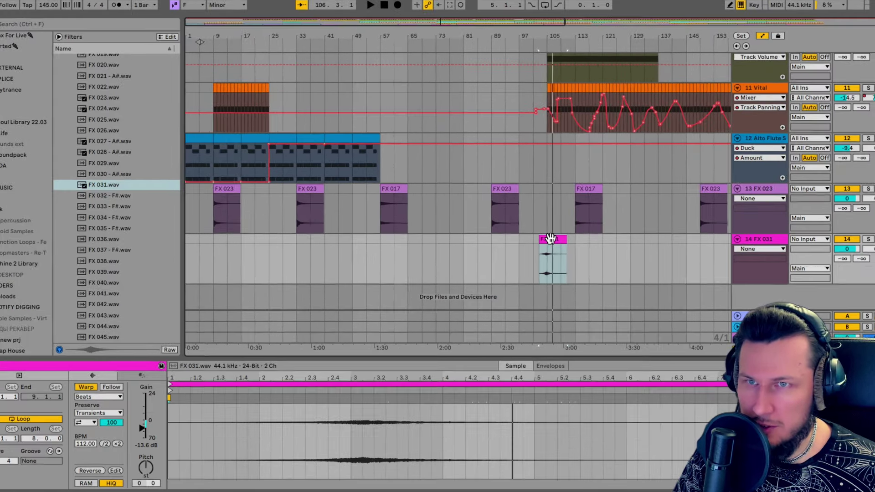
{"action": "left_click_drag", "start_coordinate": [545, 240], "coordinate": [385, 237]}
{"action": "mouse_move", "coordinate": [280, 223]}
{"action": "left_mouse_down"}
{"action": "mouse_move", "coordinate": [294, 224]}
{"action": "mouse_move", "coordinate": [272, 215]}
{"action": "left_mouse_up"}
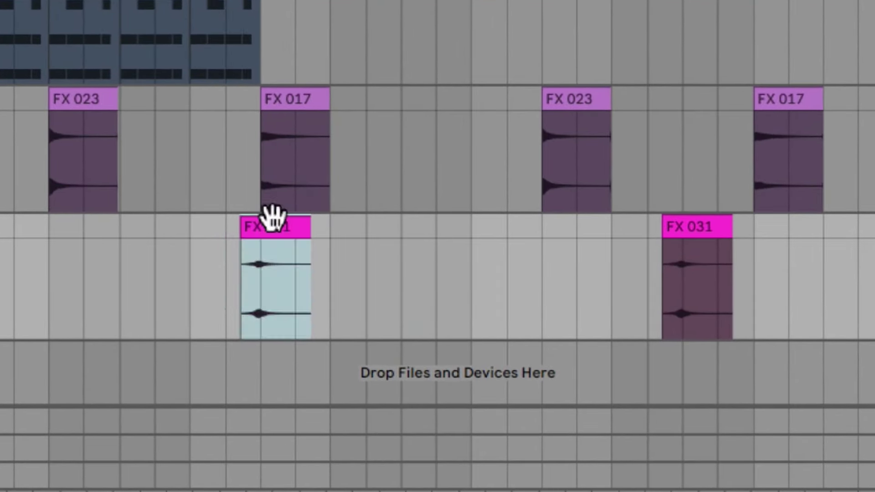
{"action": "left_click_drag", "start_coordinate": [652, 215], "coordinate": [766, 229]}
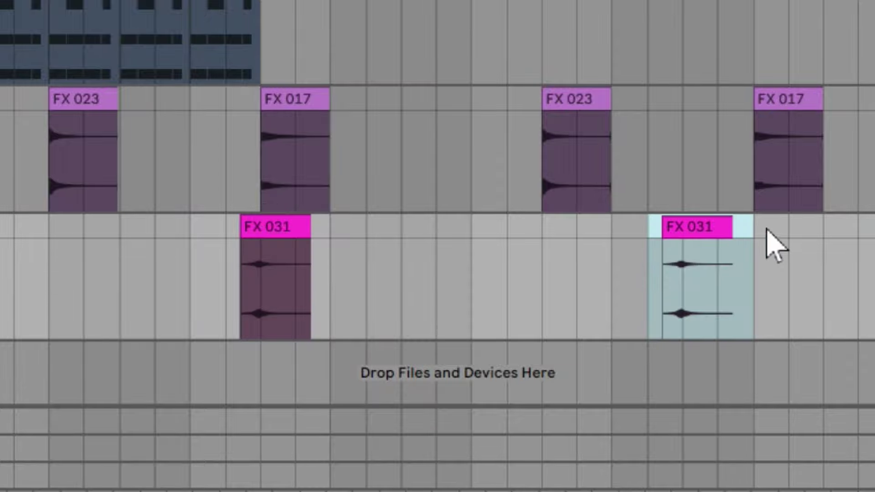
{"action": "left_click", "coordinate": [508, 228]}
{"action": "key", "text": "Delete"}
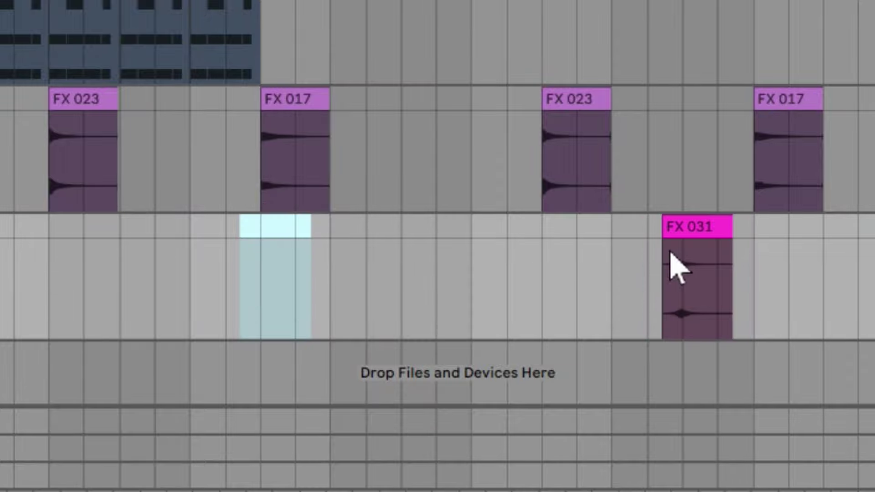
Duplicate the FX 031 clip from 102.4.1 to start at 54.4.1, so its swell leads into the FX 017 hit
{"action": "left_click_drag", "start_coordinate": [686, 228], "coordinate": [273, 262]}
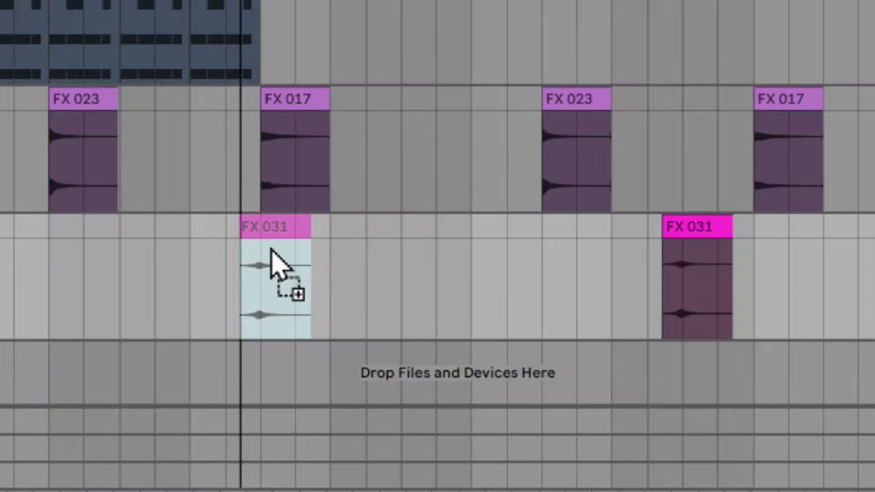
{"action": "mouse_move", "coordinate": [274, 250]}
{"action": "left_mouse_down"}
{"action": "mouse_move", "coordinate": [252, 247]}
{"action": "mouse_move", "coordinate": [268, 254]}
{"action": "mouse_move", "coordinate": [267, 240]}
{"action": "left_mouse_up"}
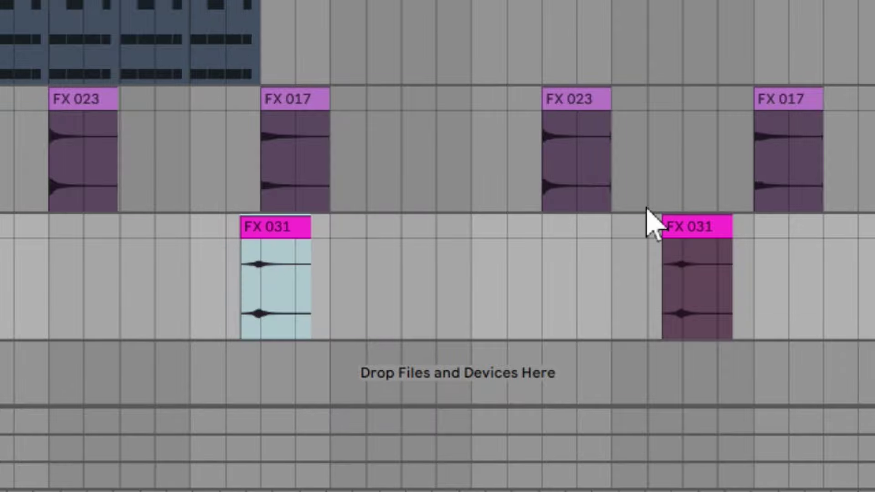
{"action": "left_click_drag", "start_coordinate": [647, 222], "coordinate": [753, 233]}
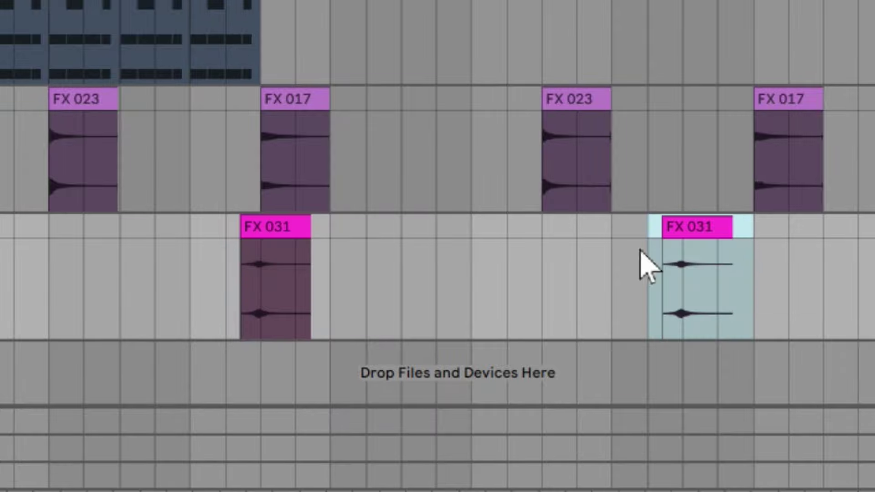
{"action": "left_click", "coordinate": [229, 234]}
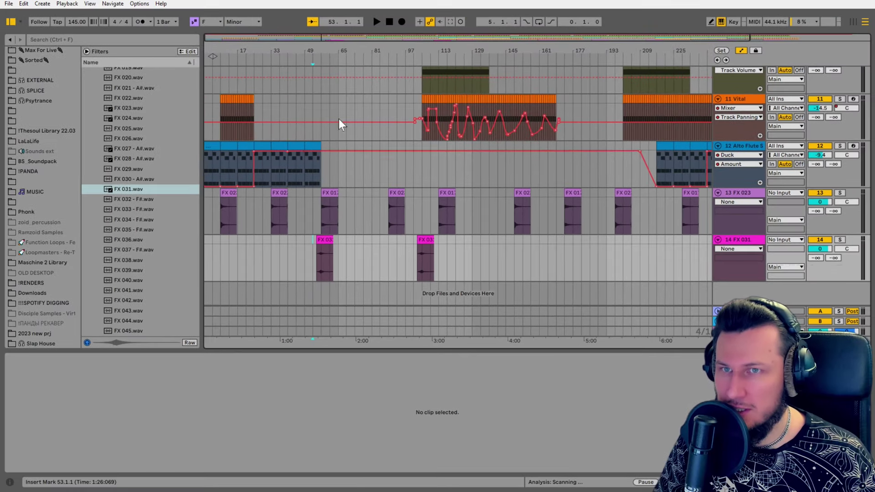
Duplicate the FX 031 clip to start at 198.4.1 and again near bar 231 on the same track
{"action": "left_click_drag", "start_coordinate": [324, 246], "coordinate": [623, 250]}
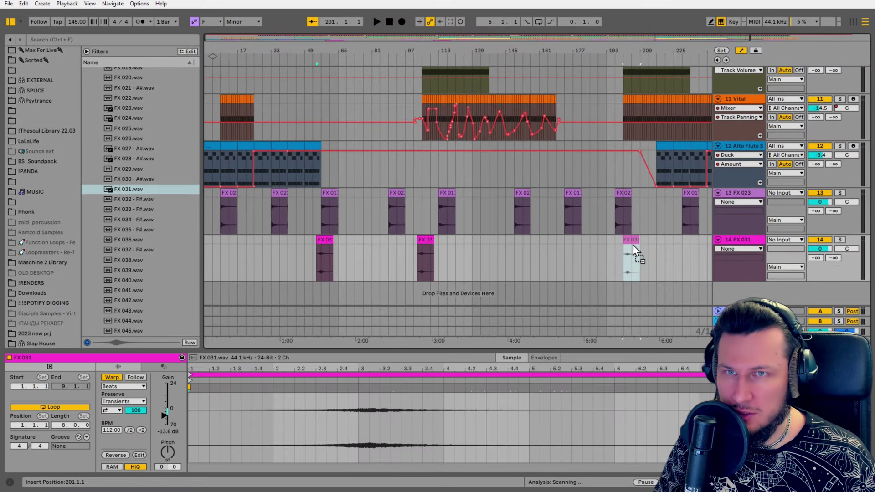
{"action": "left_click_drag", "start_coordinate": [635, 251], "coordinate": [627, 252]}
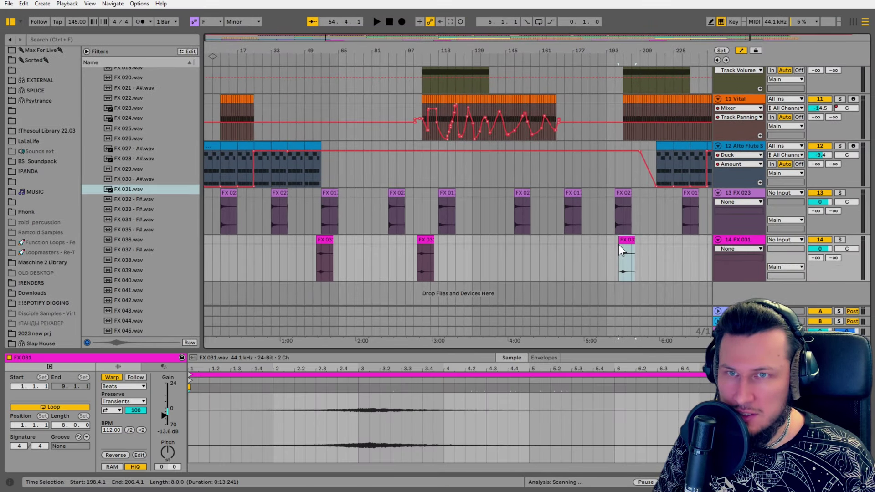
{"action": "left_click", "coordinate": [618, 243]}
{"action": "left_click", "coordinate": [415, 240]}
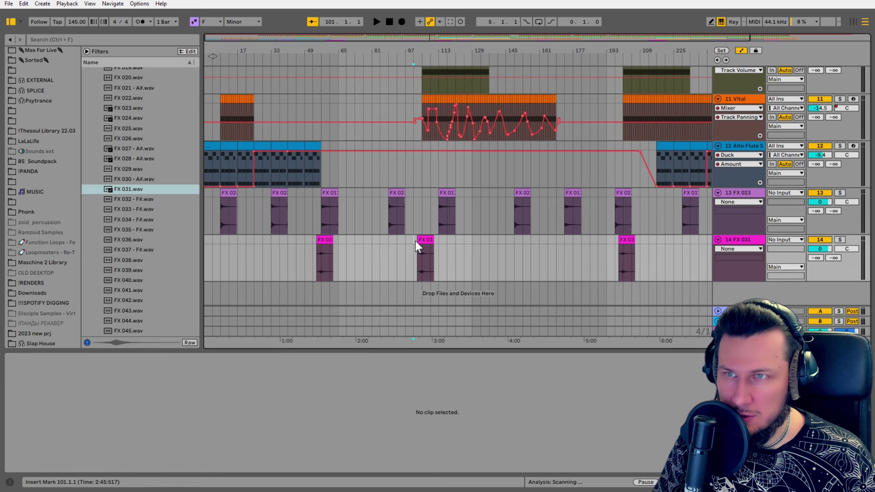
{"action": "left_click_drag", "start_coordinate": [572, 50], "coordinate": [487, 102]}
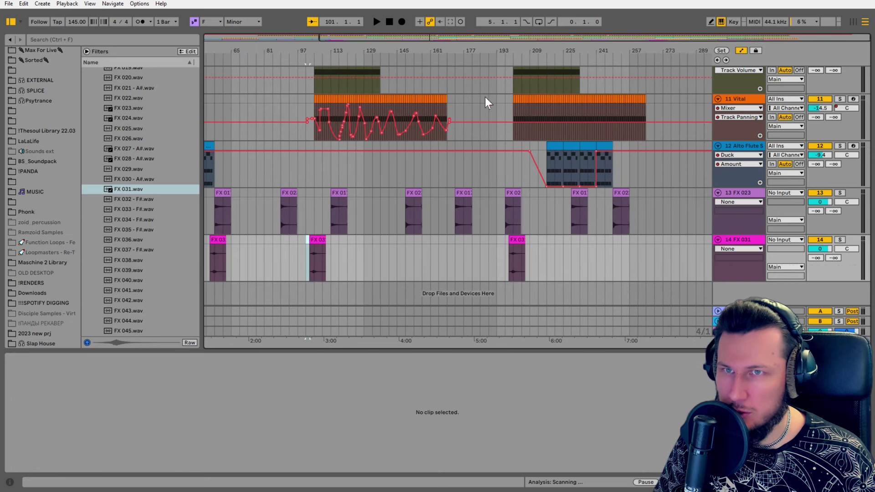
{"action": "left_click_drag", "start_coordinate": [515, 239], "coordinate": [583, 246]}
Preview further FX samples including FX 037 - F# and FX 043, and place FX 043 on the FX 031 track at bar 168
{"action": "left_click", "coordinate": [125, 251]}
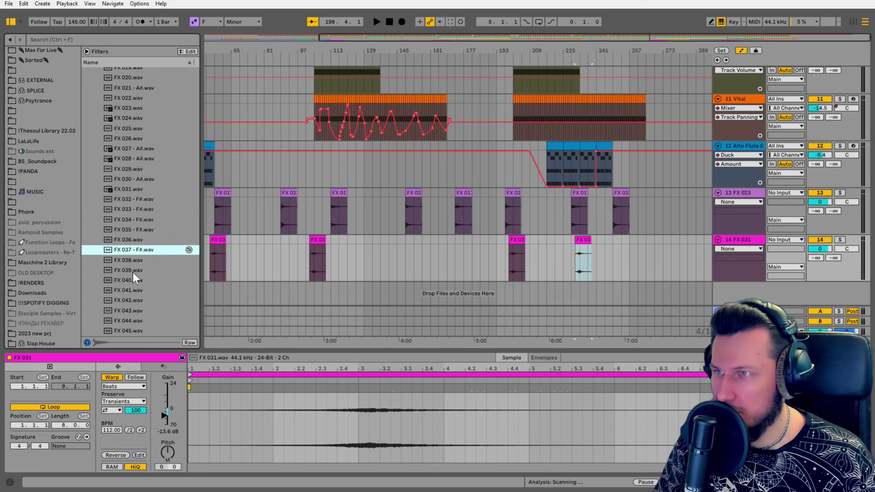
{"action": "left_click", "coordinate": [131, 282]}
{"action": "scroll", "coordinate": [131, 290], "scroll_direction": "down", "scroll_amount": 1}
{"action": "left_click", "coordinate": [125, 281]}
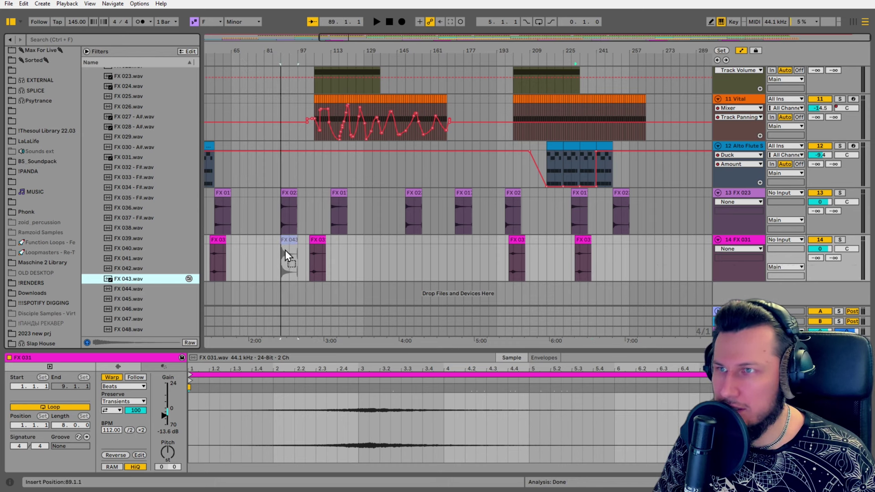
{"action": "left_click_drag", "start_coordinate": [450, 252], "coordinate": [442, 257]}
{"action": "left_click_drag", "start_coordinate": [447, 48], "coordinate": [447, 94]}
{"action": "left_click_drag", "start_coordinate": [430, 240], "coordinate": [488, 246]}
Lower the FX 043 clip's gain to about -12.3 dB while playing from bar 167, and duplicate the clip to bar 256
{"action": "left_click", "coordinate": [405, 250]}
{"action": "key", "text": "space"}
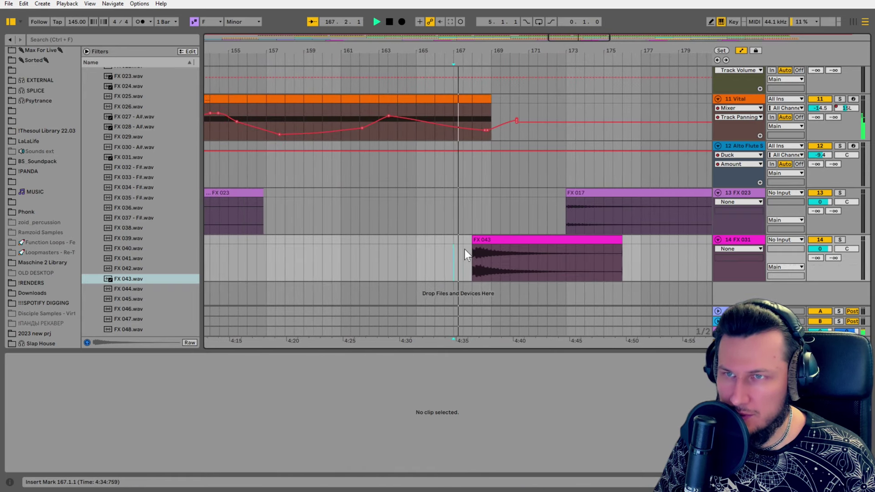
{"action": "left_click", "coordinate": [565, 238]}
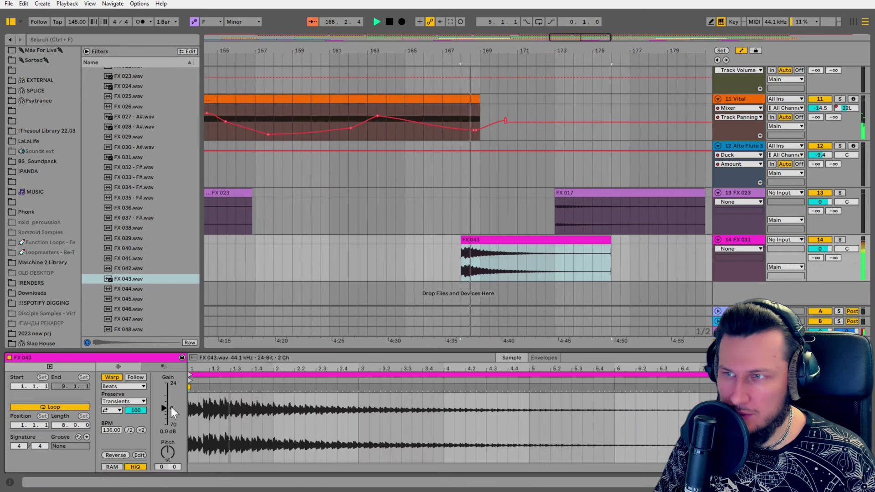
{"action": "mouse_move", "coordinate": [173, 412]}
{"action": "left_mouse_down"}
{"action": "mouse_move", "coordinate": [173, 421]}
{"action": "mouse_move", "coordinate": [165, 415]}
{"action": "left_mouse_up"}
{"action": "left_click_drag", "start_coordinate": [484, 53], "coordinate": [466, 1]}
{"action": "left_click_drag", "start_coordinate": [472, 240], "coordinate": [637, 250]}
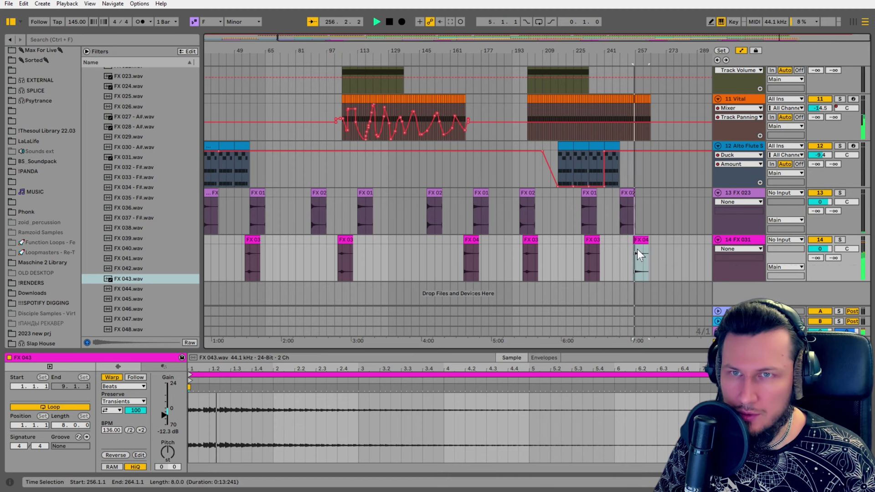
Preview FX 045 and place it on a new audio track from bar 89 to bar 105
{"action": "left_click", "coordinate": [130, 299]}
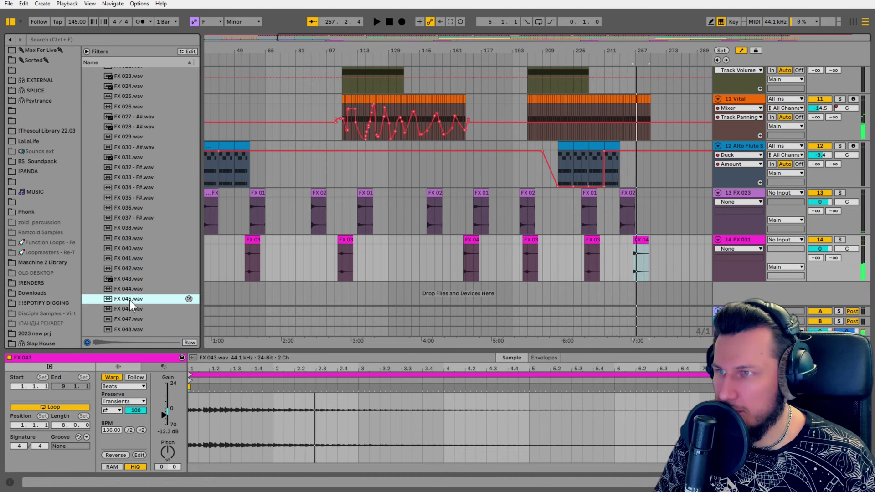
{"action": "scroll", "coordinate": [128, 314], "scroll_direction": "down", "scroll_amount": 4}
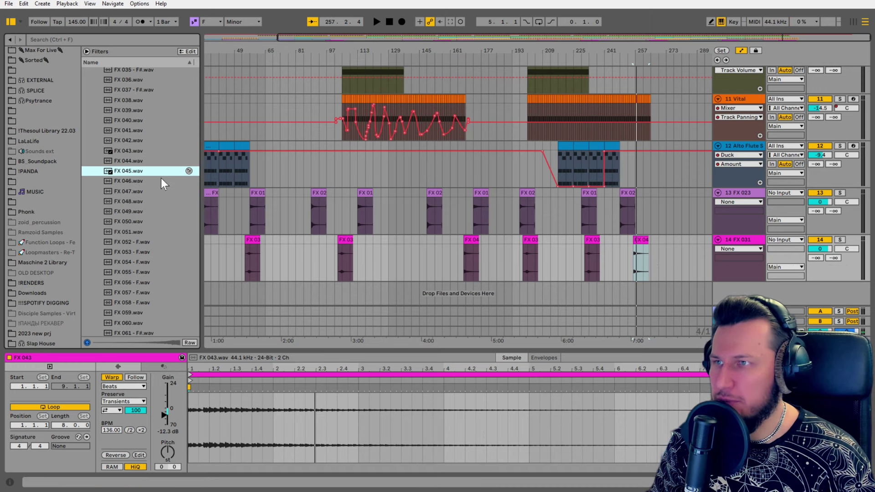
{"action": "left_click_drag", "start_coordinate": [150, 171], "coordinate": [315, 295]}
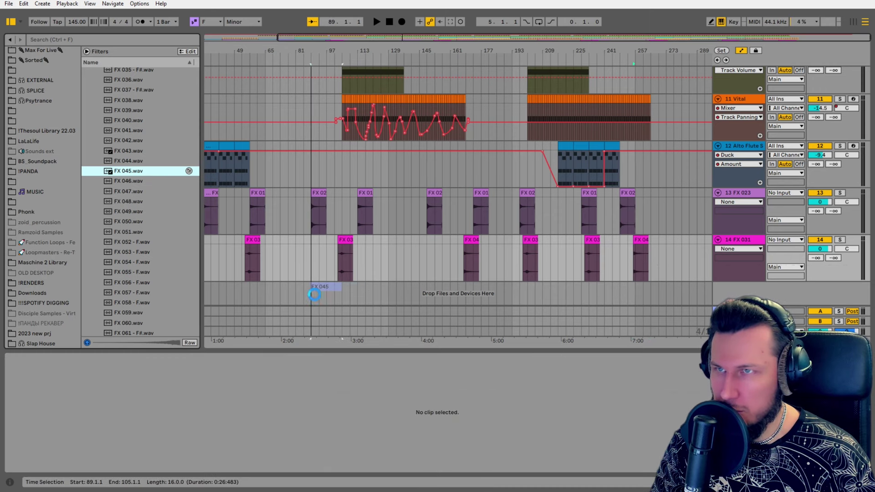
{"action": "left_click_drag", "start_coordinate": [349, 53], "coordinate": [394, 283]}
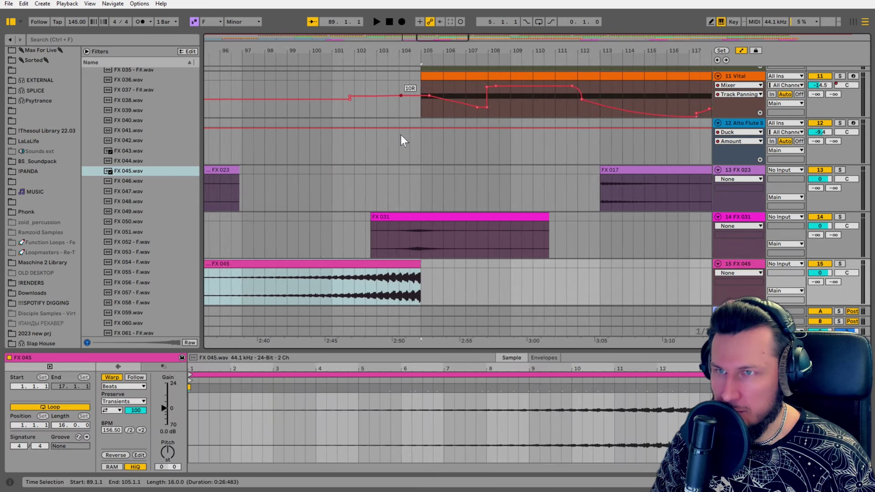
{"action": "left_click", "coordinate": [430, 73]}
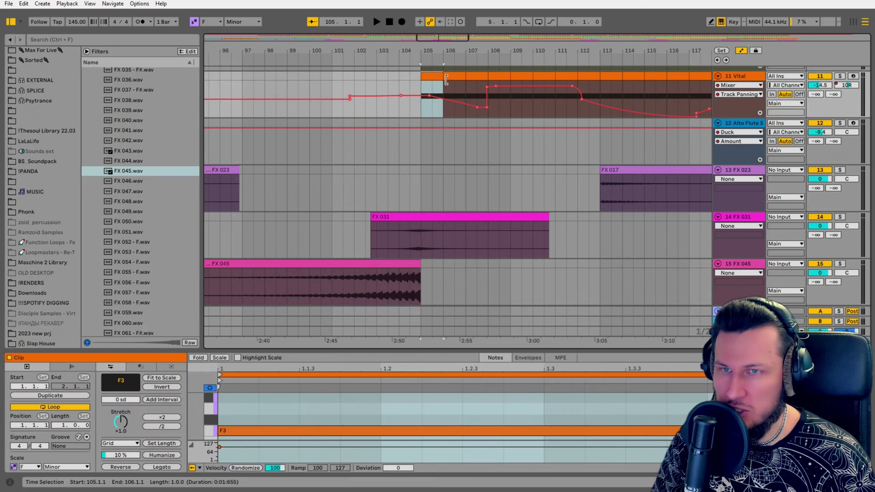
{"action": "left_click", "coordinate": [387, 279]}
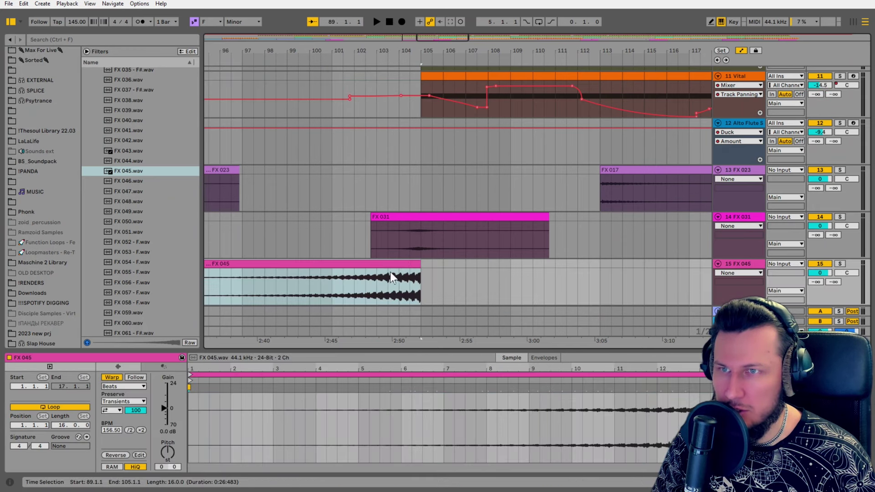
Lower the gain of the FX 045 clip to about -14.2 dB while playing the build-up from bar 100
{"action": "key", "text": "space"}
{"action": "left_click_drag", "start_coordinate": [635, 49], "coordinate": [472, 28]}
{"action": "left_click", "coordinate": [504, 228]}
{"action": "key", "text": "space"}
{"action": "key", "text": "space"}
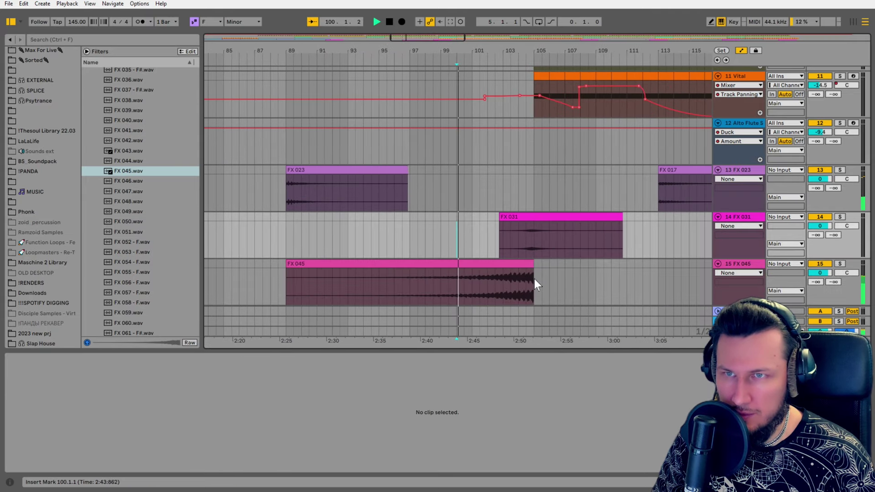
{"action": "left_click", "coordinate": [507, 264]}
{"action": "left_click_drag", "start_coordinate": [171, 406], "coordinate": [171, 416]}
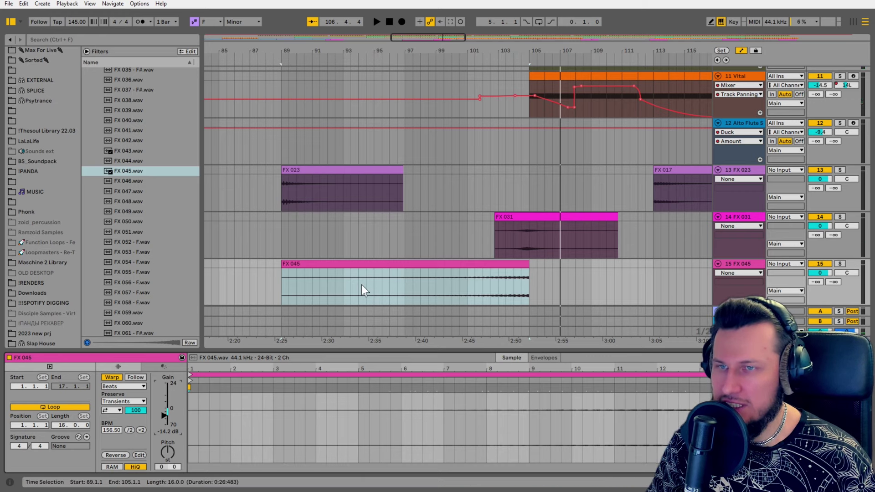
Audition the FX 045 track soloed from bar 102, unsolo it, and delete the FX 045 clip
{"action": "left_click", "coordinate": [483, 280]}
{"action": "key", "text": "space"}
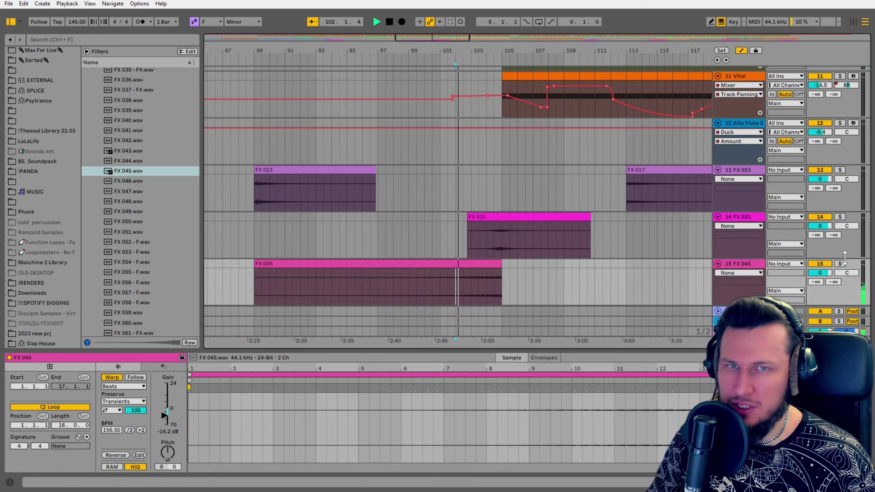
{"action": "left_click", "coordinate": [840, 264]}
{"action": "key", "text": "space"}
{"action": "left_click", "coordinate": [841, 265]}
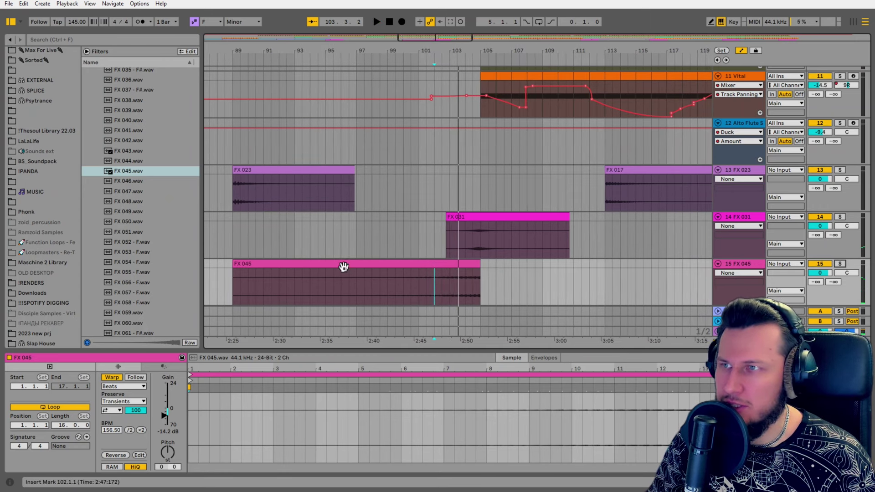
{"action": "left_click", "coordinate": [367, 265]}
{"action": "key", "text": "Delete"}
Preview FX samples 046 to 049, 051 and 052 - F, and place FX 051 on the emptied track at bar 97
{"action": "left_click", "coordinate": [128, 190]}
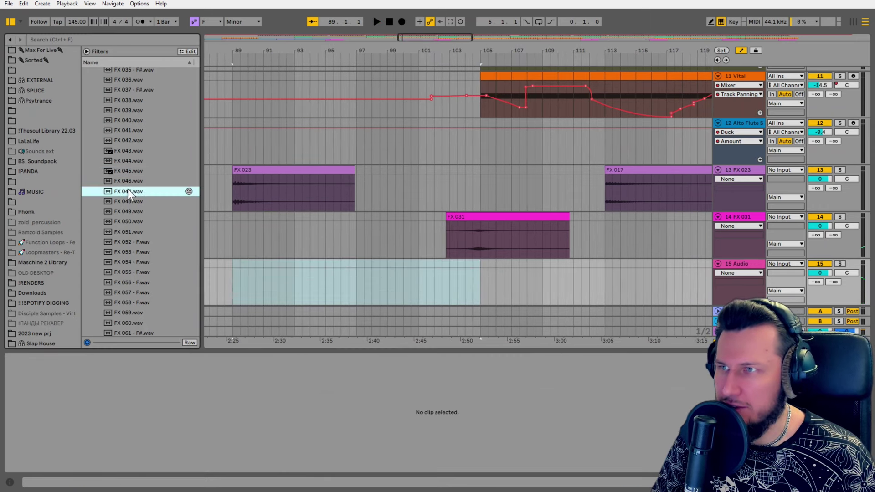
{"action": "left_click", "coordinate": [137, 179]}
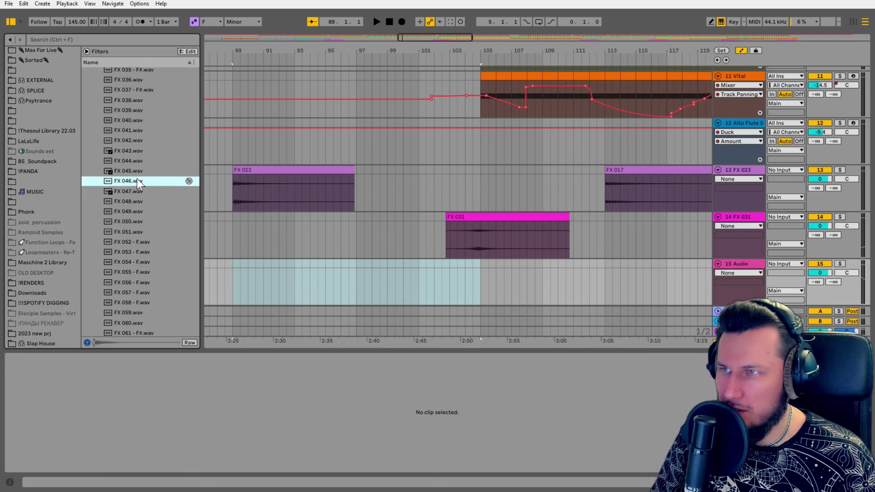
{"action": "left_click", "coordinate": [133, 195]}
{"action": "left_click", "coordinate": [127, 201]}
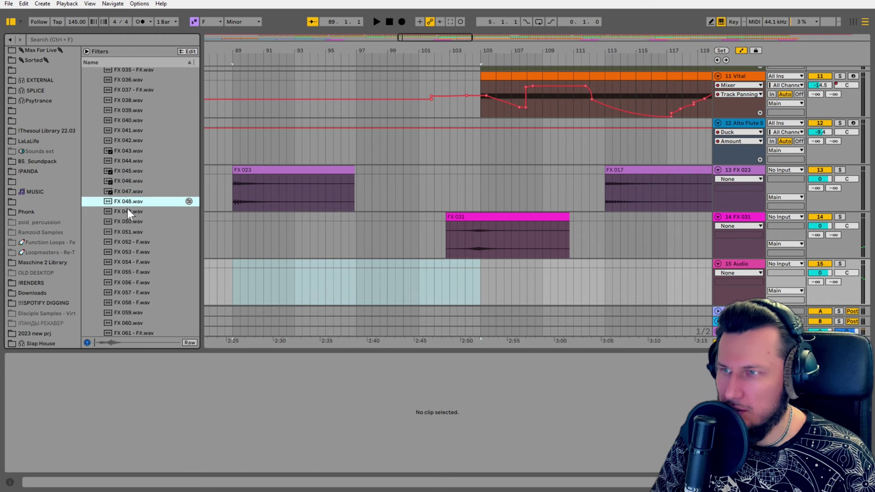
{"action": "left_click", "coordinate": [129, 212]}
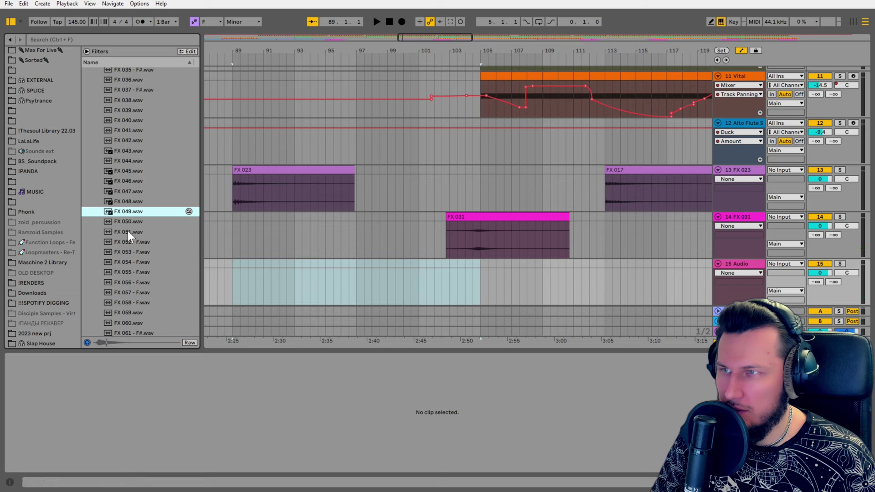
{"action": "left_click", "coordinate": [128, 232]}
{"action": "left_click", "coordinate": [129, 247]}
{"action": "left_click_drag", "start_coordinate": [127, 234], "coordinate": [358, 276]}
Lower the gain of the FX 051 clip to about -16.8 dB while playing from bar 97
{"action": "left_click", "coordinate": [357, 233]}
{"action": "key", "text": "space"}
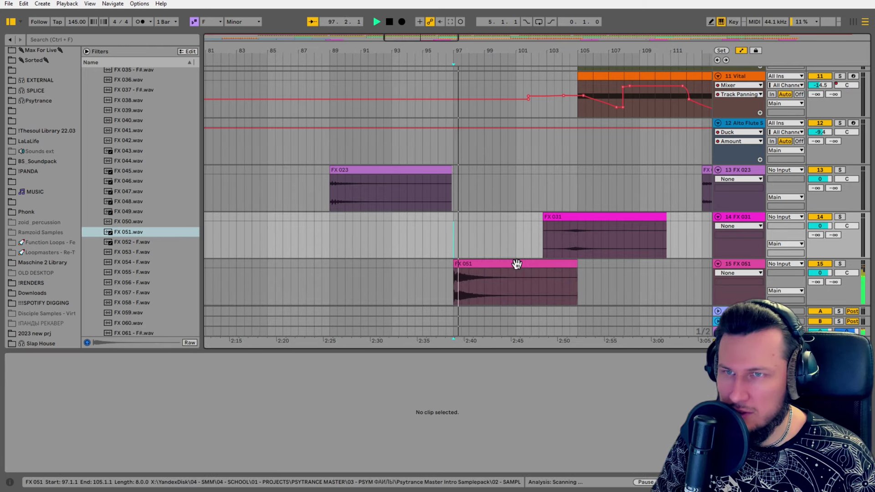
{"action": "left_click", "coordinate": [516, 265]}
{"action": "left_click_drag", "start_coordinate": [165, 400], "coordinate": [165, 417]}
{"action": "key", "text": "space"}
{"action": "key", "text": "space"}
Move the FX 051 clip to start at bar 137 and play it in its new position
{"action": "left_click_drag", "start_coordinate": [410, 38], "coordinate": [410, 11]}
{"action": "key", "text": "space"}
{"action": "left_click_drag", "start_coordinate": [376, 264], "coordinate": [441, 267]}
{"action": "key", "text": "space"}
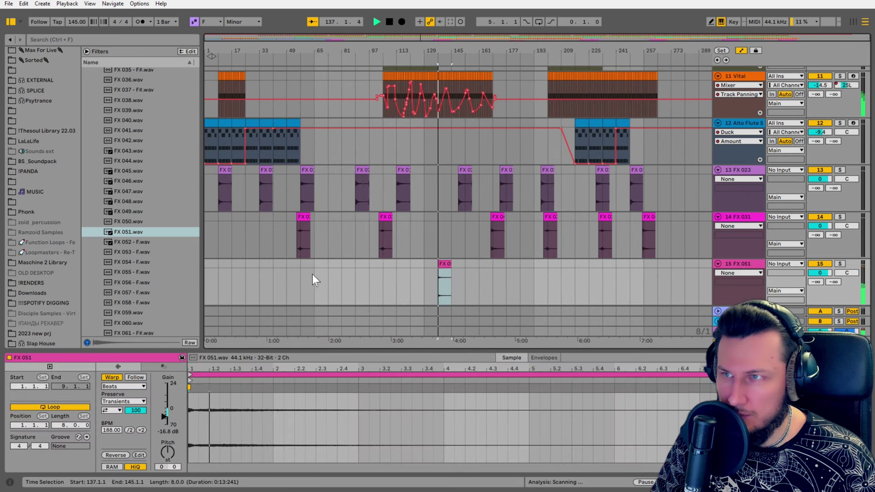
{"action": "key", "text": "space"}
Preview FX samples between 054 - F and 071, including 057 - F, 062 - F#, 063, 064, 069 and 070
{"action": "left_click", "coordinate": [124, 264]}
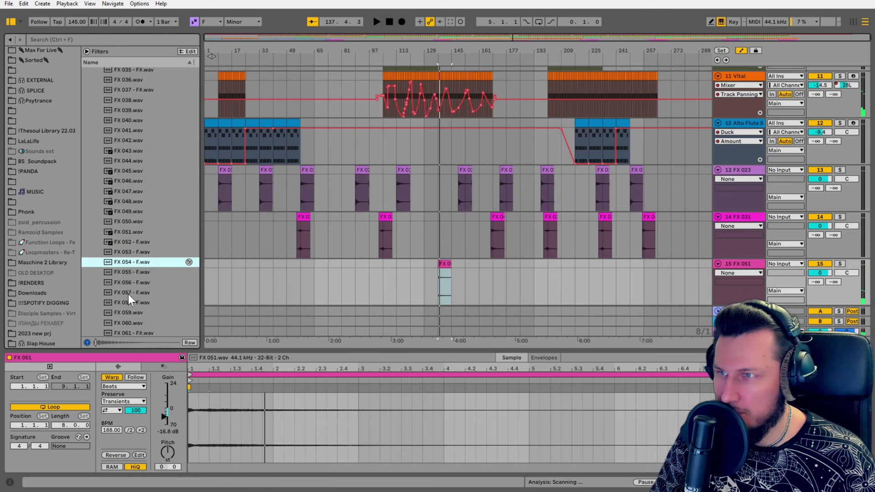
{"action": "left_click", "coordinate": [127, 294]}
{"action": "scroll", "coordinate": [128, 294], "scroll_direction": "down", "scroll_amount": 2}
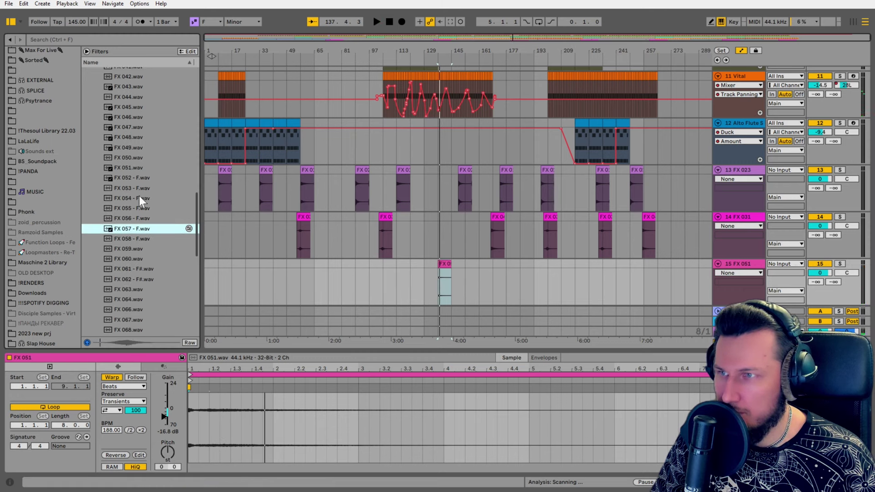
{"action": "left_click", "coordinate": [127, 291]}
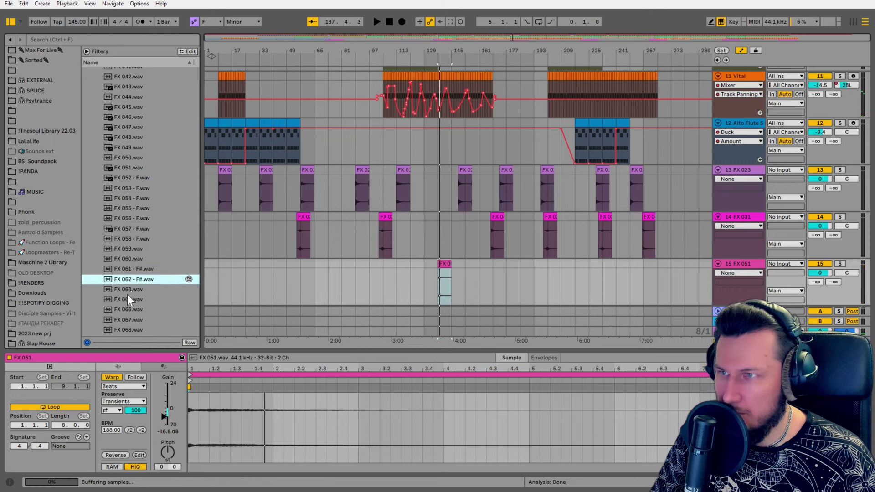
{"action": "scroll", "coordinate": [127, 291], "scroll_direction": "down", "scroll_amount": 3}
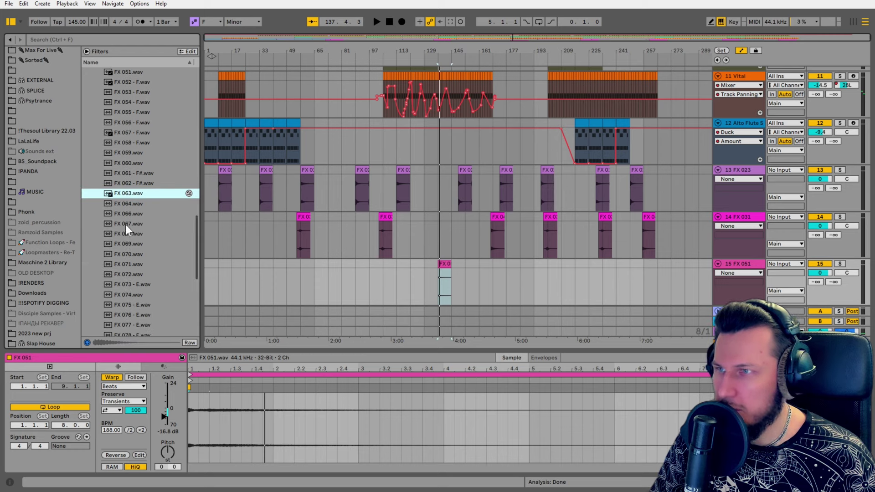
{"action": "left_click", "coordinate": [125, 210]}
{"action": "left_click", "coordinate": [126, 201]}
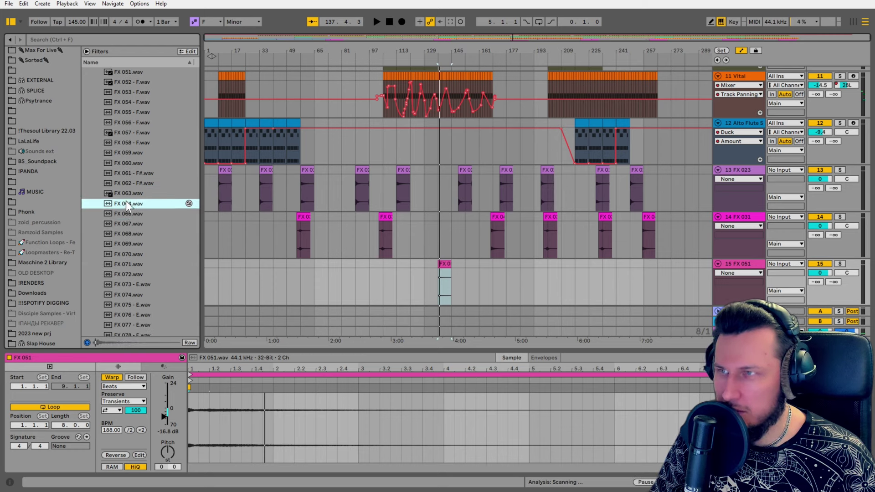
{"action": "left_click", "coordinate": [120, 244]}
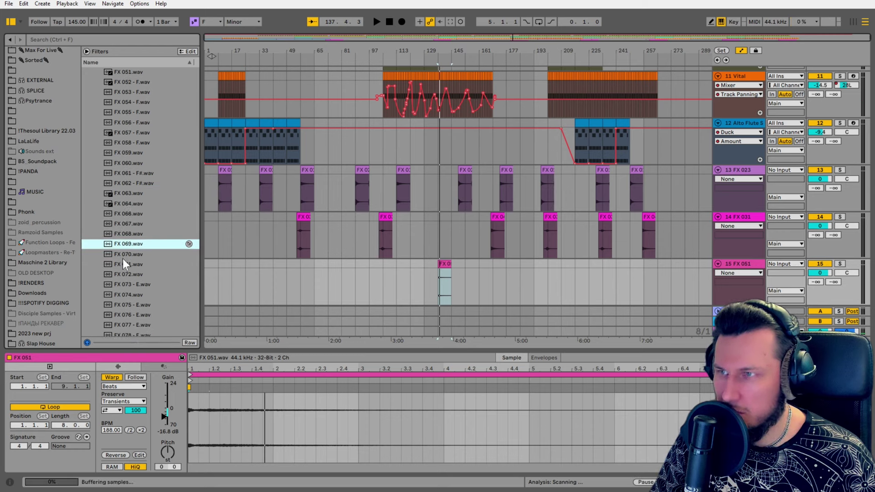
{"action": "left_click", "coordinate": [123, 258]}
{"action": "left_click", "coordinate": [123, 264]}
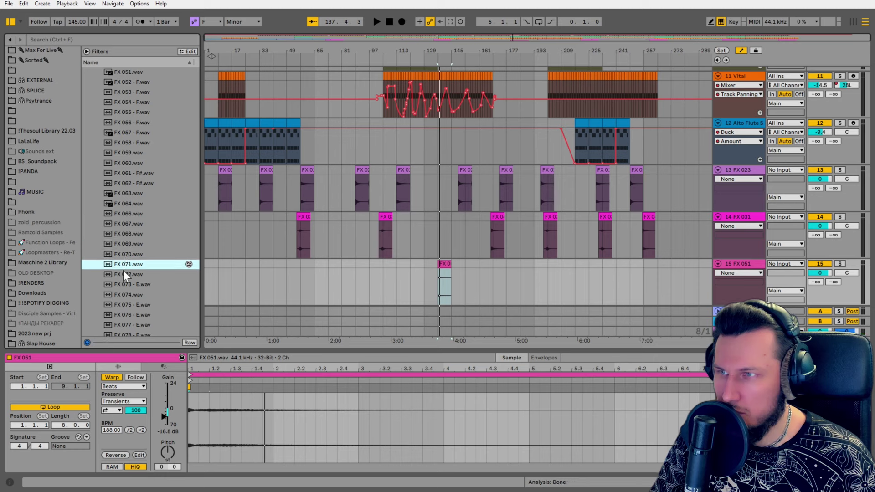
Place FX 071 on the FX 051 track, turn off its warping and align its end with bar 105
{"action": "left_click_drag", "start_coordinate": [129, 263], "coordinate": [374, 267]}
{"action": "left_click_drag", "start_coordinate": [375, 51], "coordinate": [374, 218]}
{"action": "left_click_drag", "start_coordinate": [330, 271], "coordinate": [418, 272]}
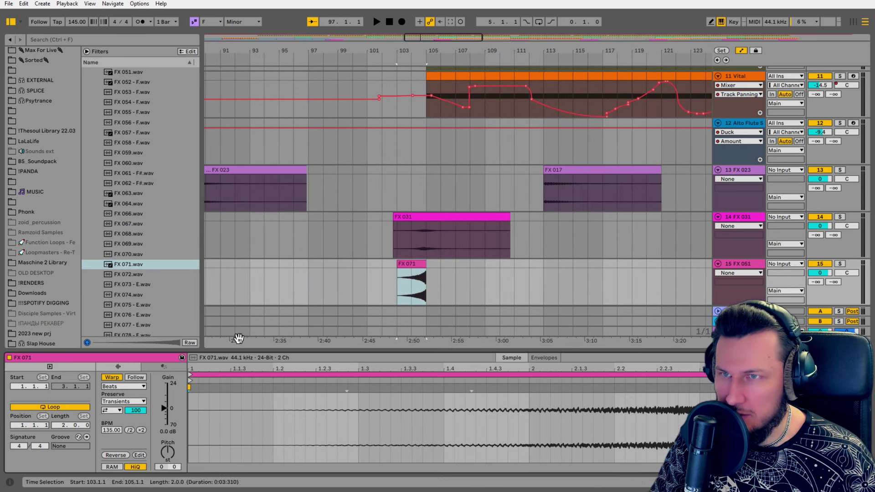
{"action": "left_click", "coordinate": [115, 377]}
{"action": "left_click", "coordinate": [410, 263]}
{"action": "left_click_drag", "start_coordinate": [425, 51], "coordinate": [420, 266]}
Play from bar 102.3 and lower the gain of the FX 071 clip to -19.0 dB
{"action": "left_click", "coordinate": [345, 171]}
{"action": "key", "text": "space"}
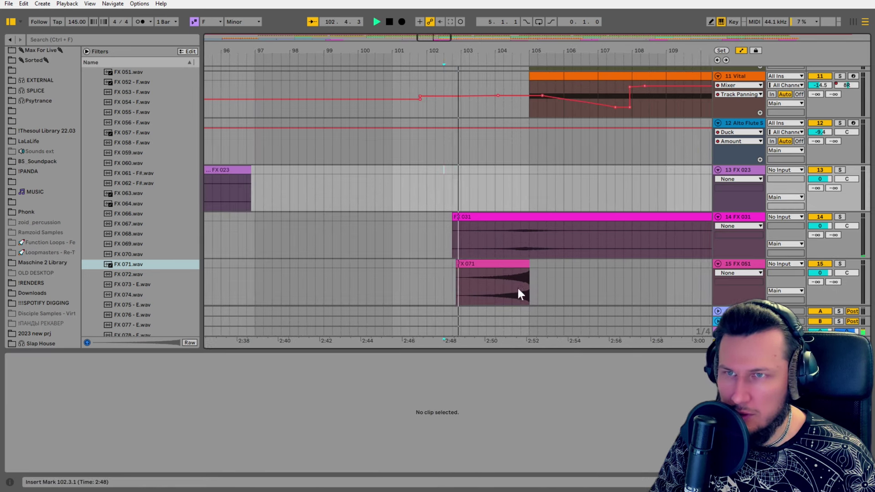
{"action": "left_click", "coordinate": [501, 274]}
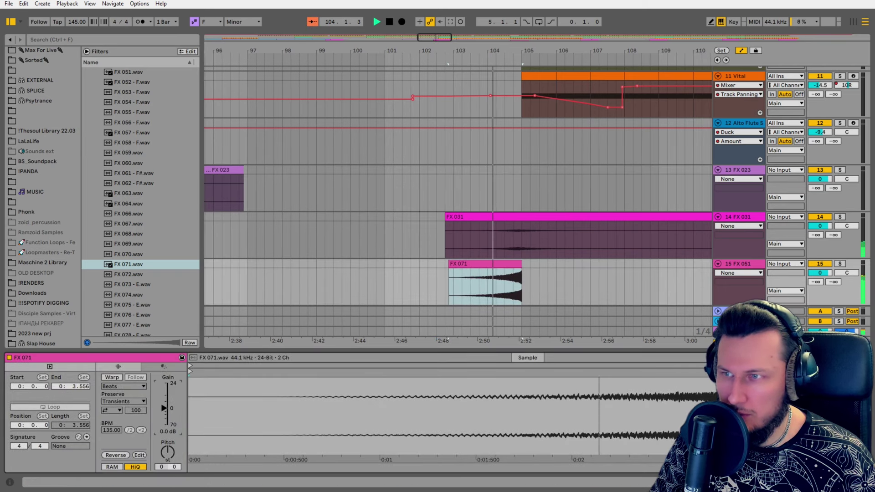
{"action": "left_click_drag", "start_coordinate": [156, 410], "coordinate": [164, 418]}
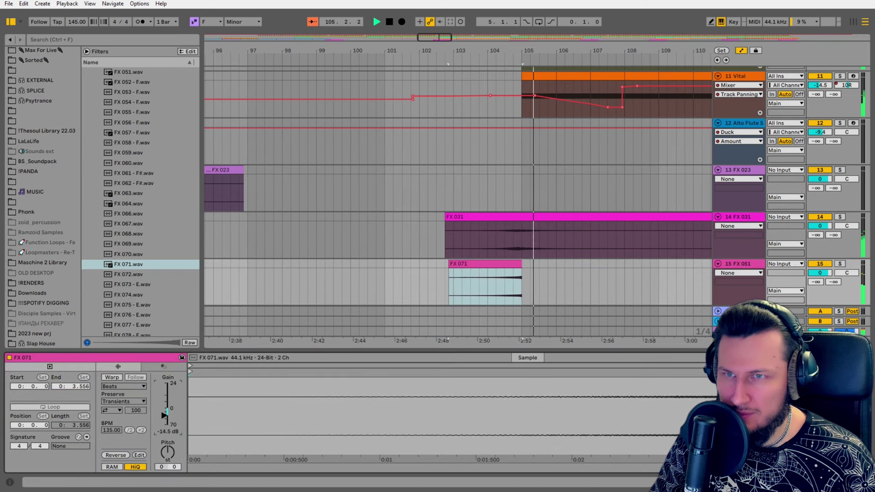
{"action": "key", "text": "space"}
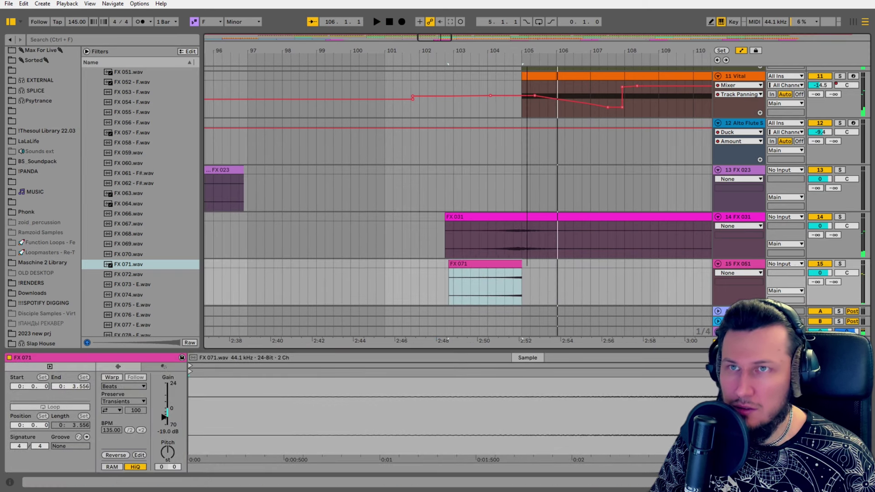
Copy bars 97 to 105 of the FX 051 track, containing FX 071, and paste them at bars 57 and 25
{"action": "left_click_drag", "start_coordinate": [510, 51], "coordinate": [513, 288]}
{"action": "left_click_drag", "start_coordinate": [487, 53], "coordinate": [486, 9]}
{"action": "left_click_drag", "start_coordinate": [442, 265], "coordinate": [487, 260]}
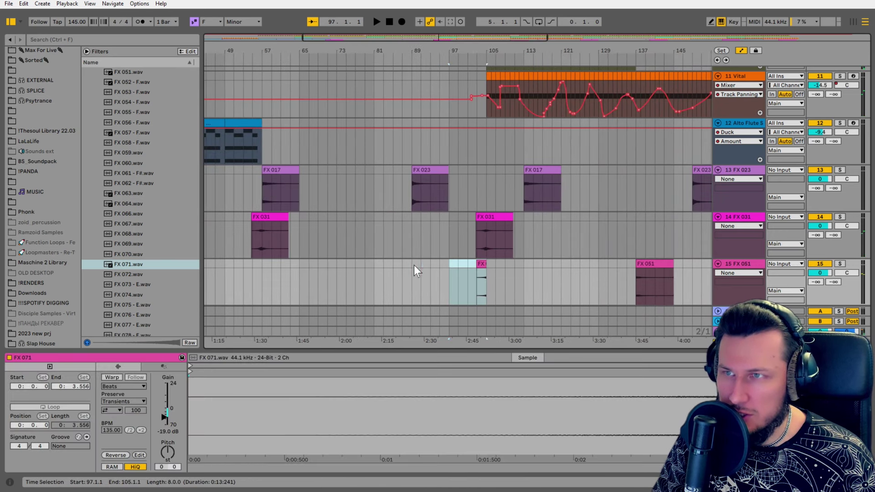
{"action": "left_click", "coordinate": [262, 261]}
{"action": "key", "text": "ctrl+v"}
{"action": "left_click_drag", "start_coordinate": [302, 59], "coordinate": [475, 58]}
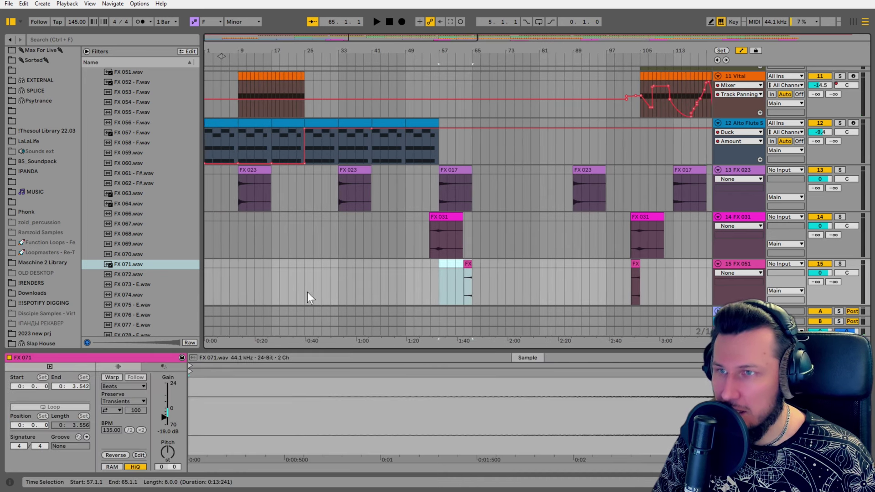
{"action": "left_click", "coordinate": [303, 267]}
{"action": "key", "text": "ctrl+v"}
Paste the copied eight-bar FX 071 section on the FX 051 track at bars 161 and 177
{"action": "scroll", "coordinate": [555, 268], "scroll_direction": "right", "scroll_amount": 10}
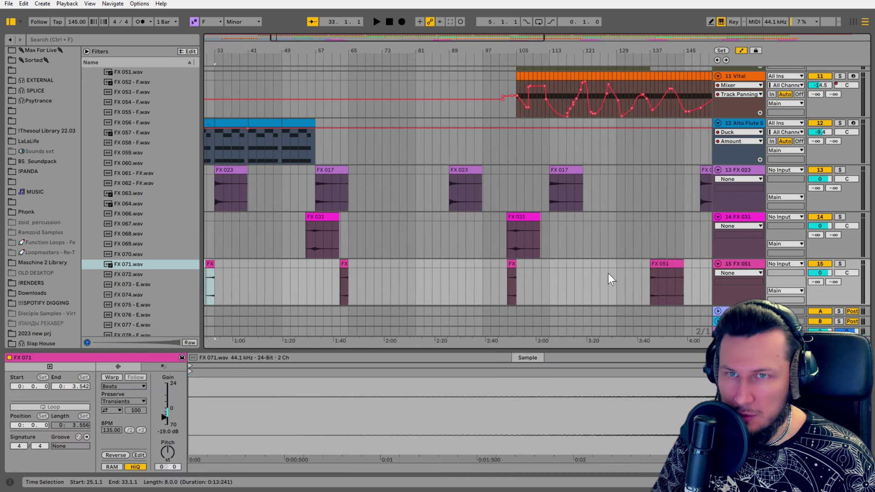
{"action": "left_click", "coordinate": [548, 264]}
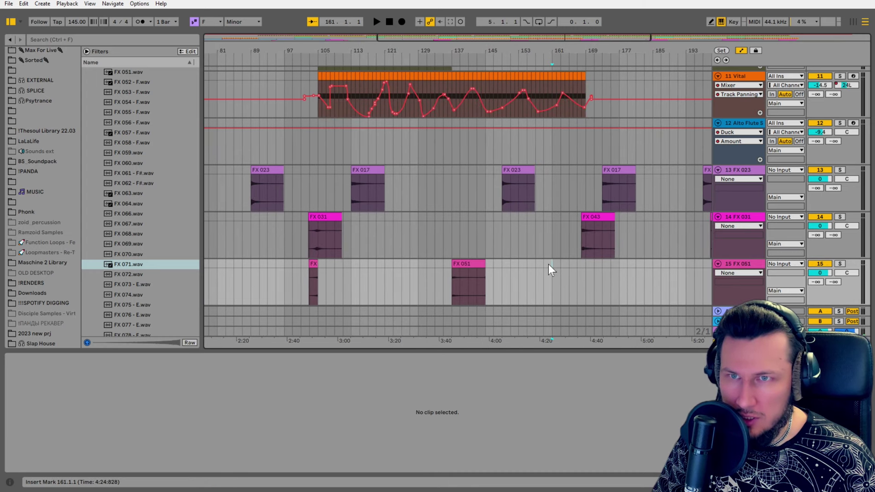
{"action": "key", "text": "ctrl+v"}
{"action": "scroll", "coordinate": [561, 254], "scroll_direction": "right", "scroll_amount": 2}
{"action": "left_click", "coordinate": [613, 264]}
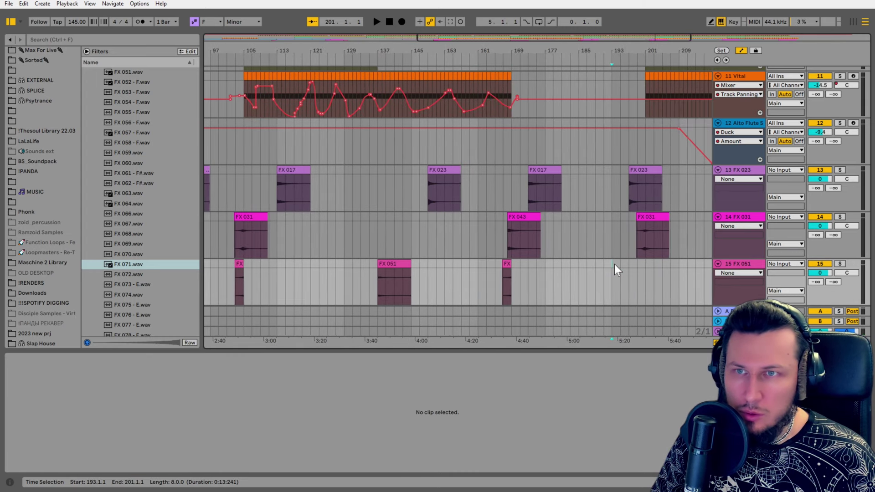
{"action": "left_click", "coordinate": [545, 263]}
{"action": "key", "text": "ctrl+v"}
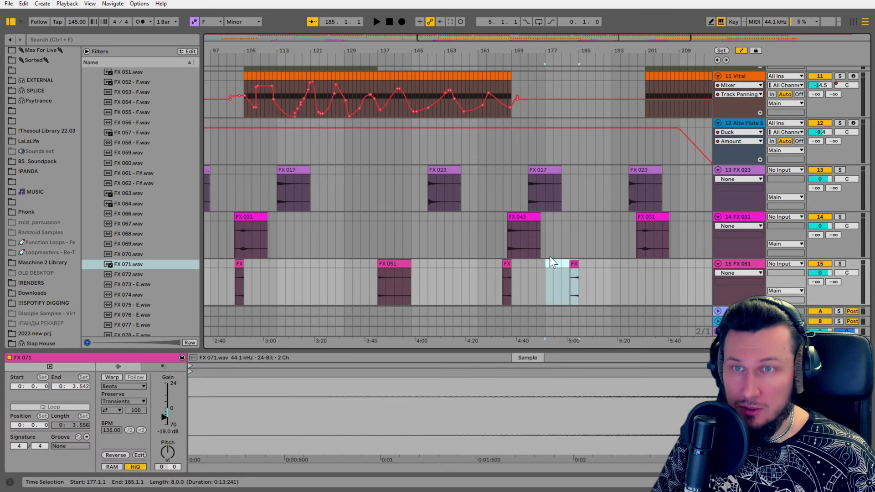
Play the pasted FX 071 from bar 183 and paste another copy of the section at bar 217
{"action": "left_click", "coordinate": [568, 242]}
{"action": "key", "text": "space"}
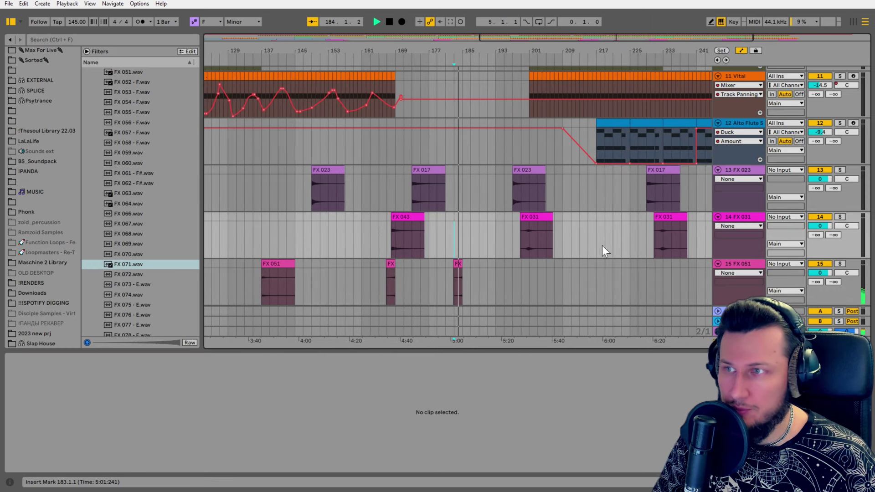
{"action": "left_click", "coordinate": [595, 264]}
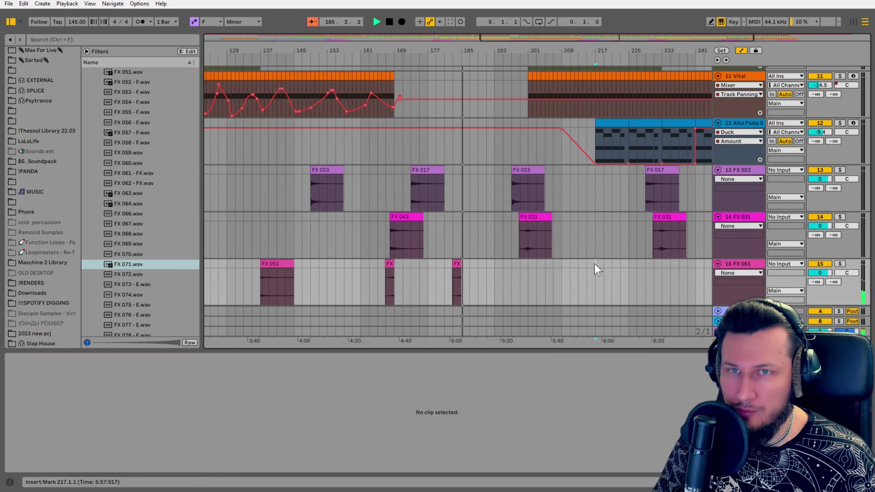
{"action": "key", "text": "ctrl+v"}
Lower the volume of the FX 051 track to -2.5 dB and check the FX 071 clip from bar 184.3
{"action": "left_click_drag", "start_coordinate": [820, 273], "coordinate": [821, 279]}
{"action": "key", "text": "space"}
{"action": "left_click_drag", "start_coordinate": [458, 51], "coordinate": [459, 182]}
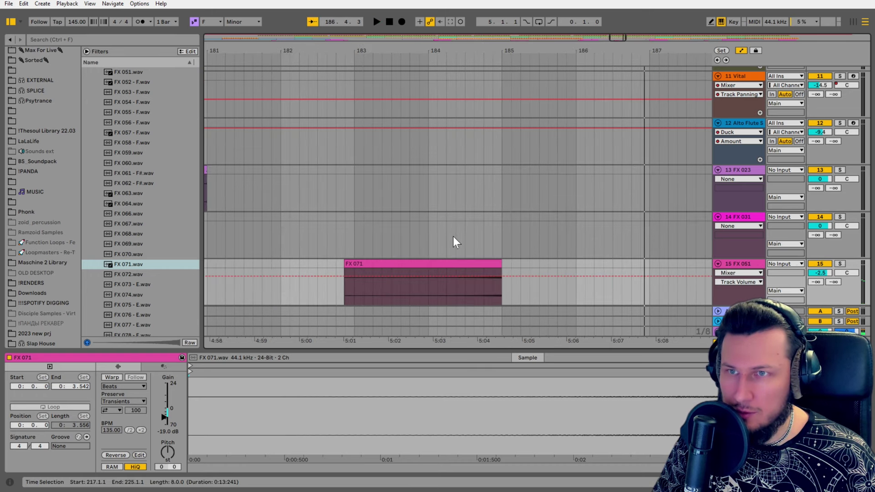
{"action": "left_click", "coordinate": [464, 235]}
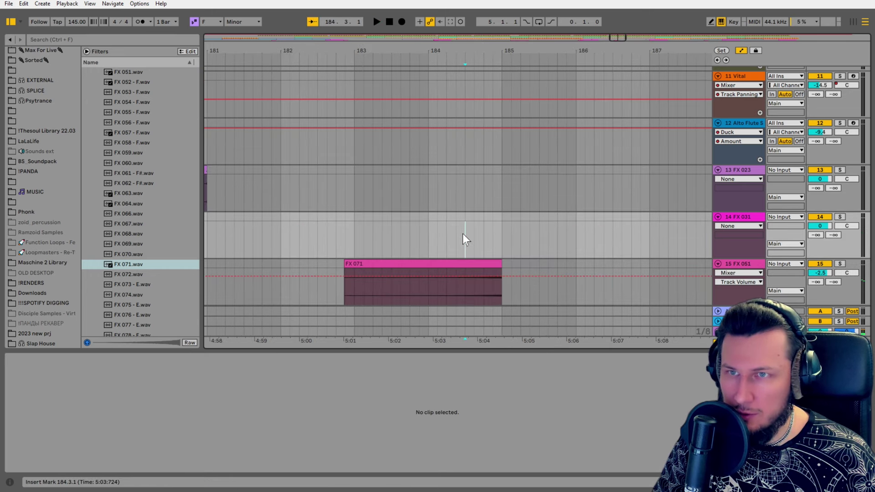
Preview FX 070 and place it on a new audio track at bar 185, right after the FX 071 clip
{"action": "left_click", "coordinate": [137, 254]}
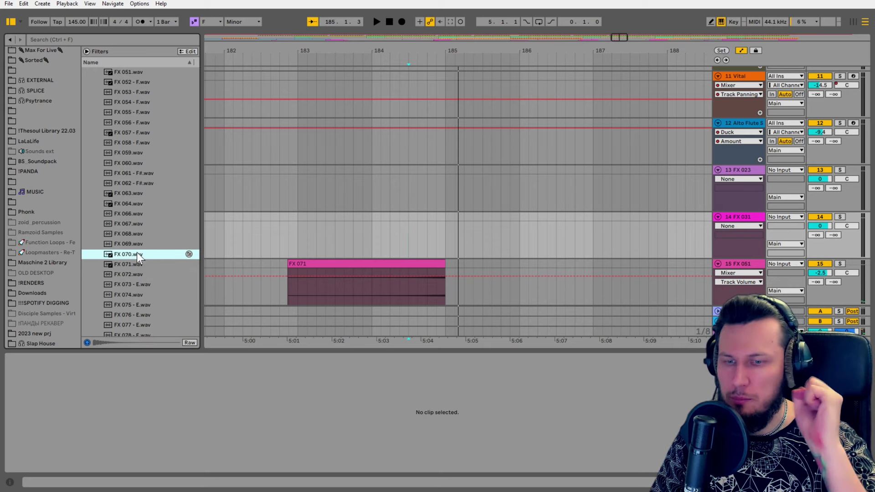
{"action": "scroll", "coordinate": [273, 210], "scroll_direction": "down", "scroll_amount": 2}
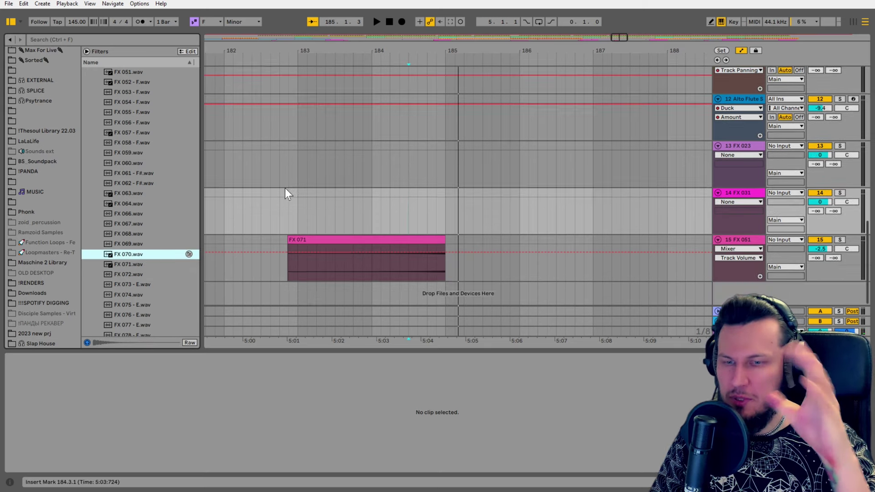
{"action": "scroll", "coordinate": [120, 269], "scroll_direction": "down", "scroll_amount": 3}
{"action": "left_click_drag", "start_coordinate": [128, 223], "coordinate": [442, 286]}
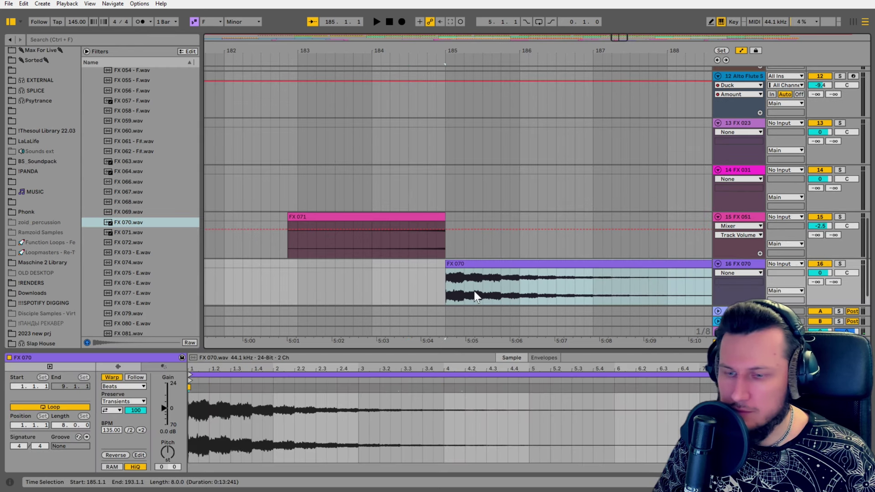
Set the gain of the FX 070 clip to -14.9 dB while replaying it from bar 185
{"action": "key", "text": "space"}
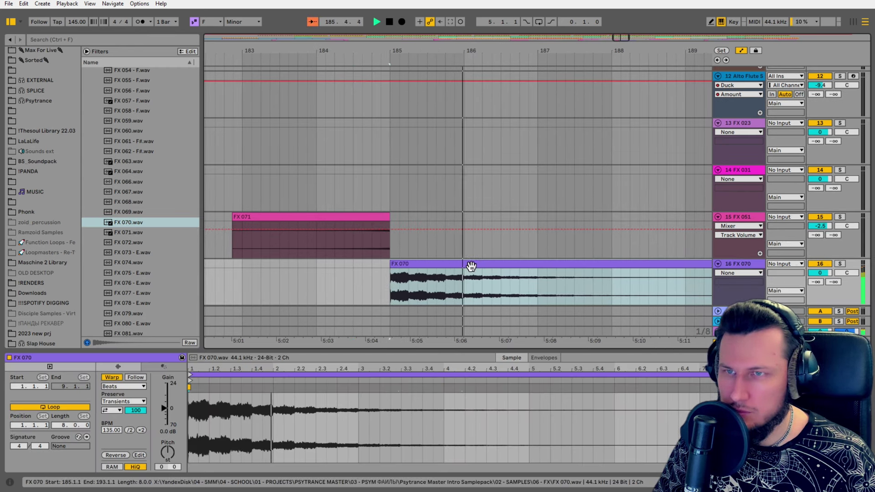
{"action": "left_click_drag", "start_coordinate": [167, 410], "coordinate": [167, 420]}
{"action": "key", "text": "space"}
{"action": "key", "text": "space"}
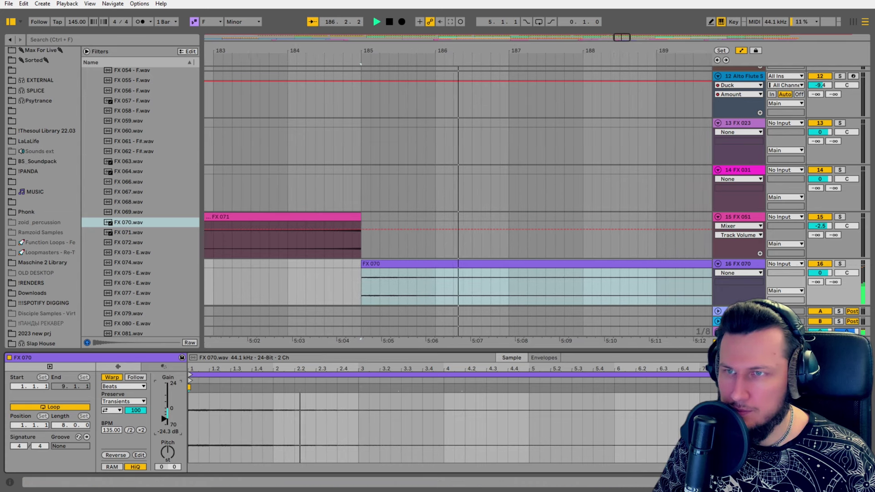
{"action": "key", "text": "space"}
{"action": "key", "text": "space"}
{"action": "left_click_drag", "start_coordinate": [166, 419], "coordinate": [167, 415]}
{"action": "key", "text": "space"}
{"action": "key", "text": "space"}
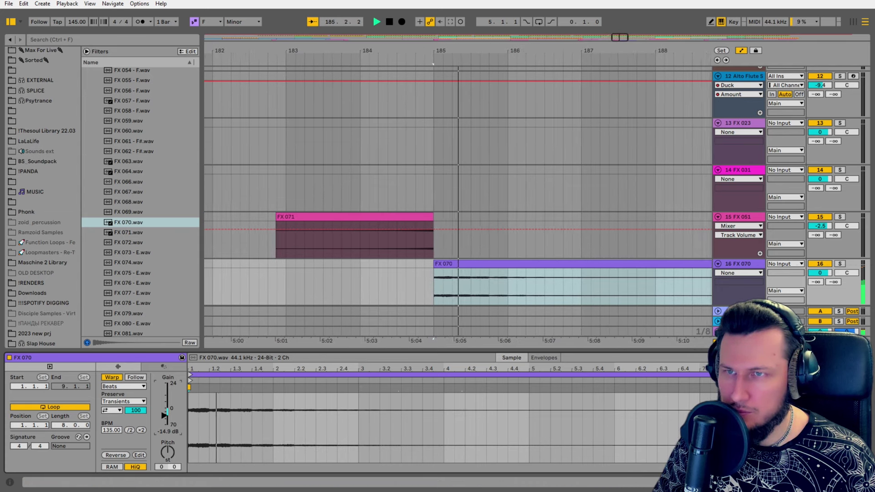
Play the FX 071 to FX 070 transition from bar 184, and move the FX 070 clip to start at bar 169
{"action": "left_click", "coordinate": [327, 251]}
{"action": "key", "text": "space"}
{"action": "key", "text": "space"}
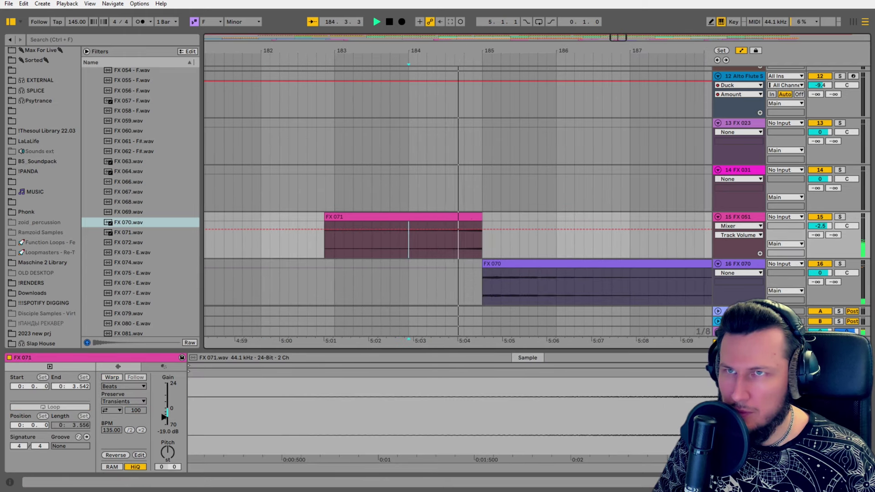
{"action": "scroll", "coordinate": [469, 276], "scroll_direction": "down", "scroll_amount": 10}
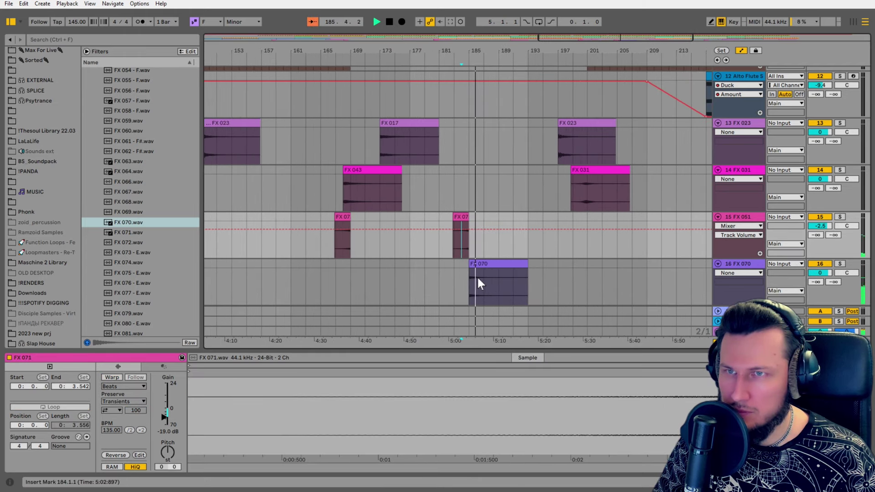
{"action": "left_click", "coordinate": [487, 264]}
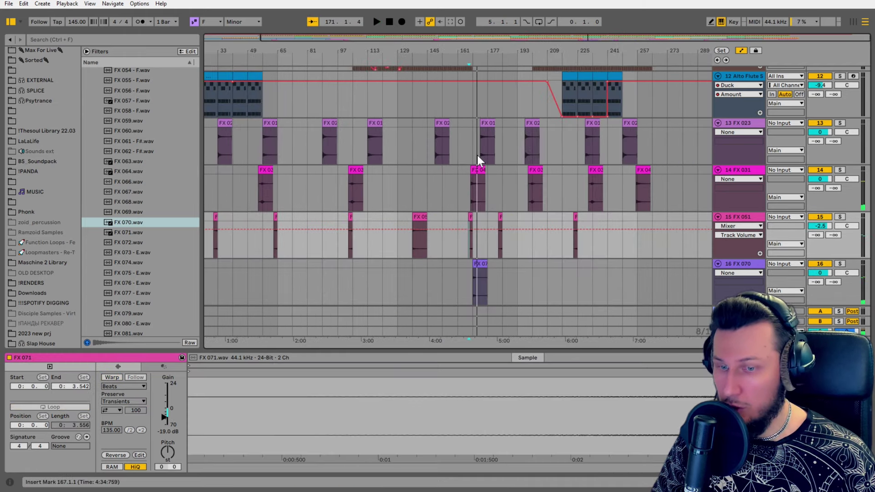
Look over the whole arrangement from the reference, kick and bass down to the percussion, synth and FX tracks
{"action": "left_click_drag", "start_coordinate": [416, 48], "coordinate": [435, 38]}
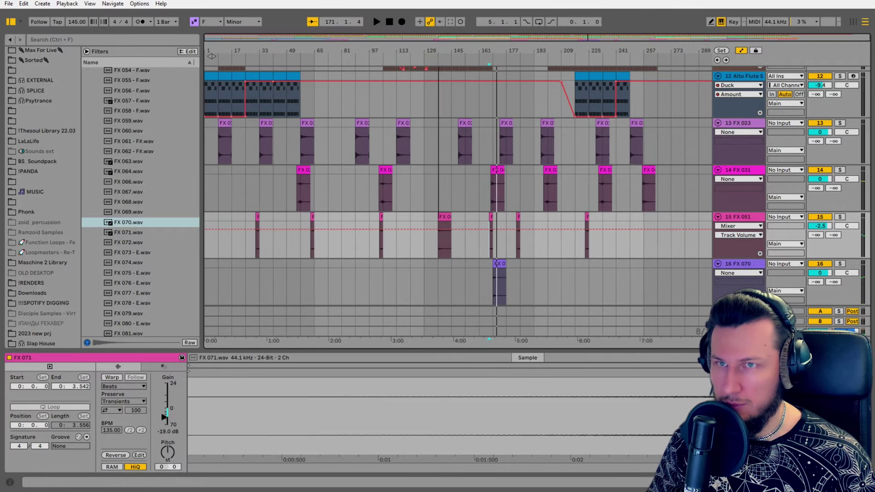
{"action": "scroll", "coordinate": [426, 206], "scroll_direction": "up", "scroll_amount": 10}
{"action": "scroll", "coordinate": [432, 194], "scroll_direction": "down", "scroll_amount": 2}
{"action": "scroll", "coordinate": [453, 215], "scroll_direction": "down", "scroll_amount": 5}
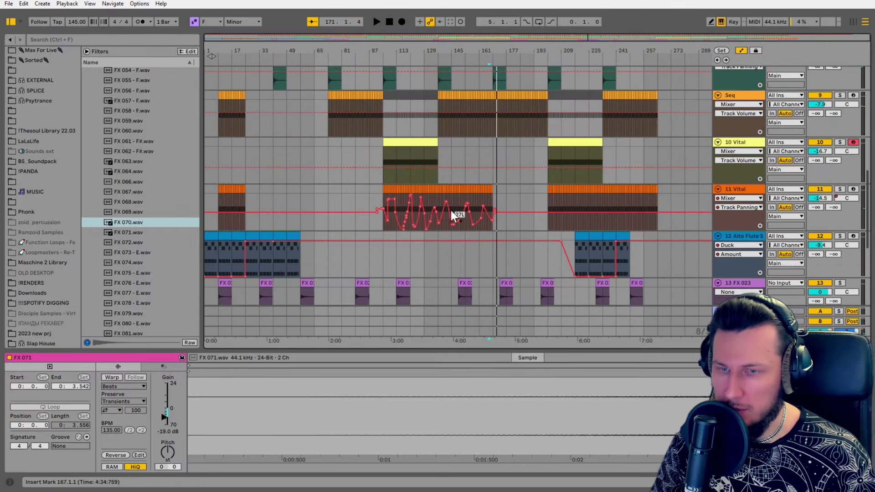
{"action": "scroll", "coordinate": [491, 207], "scroll_direction": "up", "scroll_amount": 5}
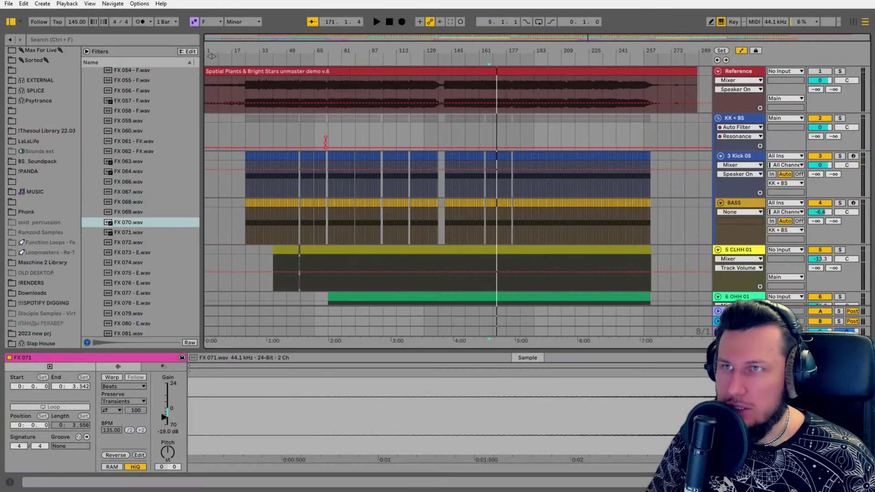
{"action": "left_click_drag", "start_coordinate": [340, 50], "coordinate": [384, 71]}
{"action": "scroll", "coordinate": [381, 107], "scroll_direction": "down", "scroll_amount": 4}
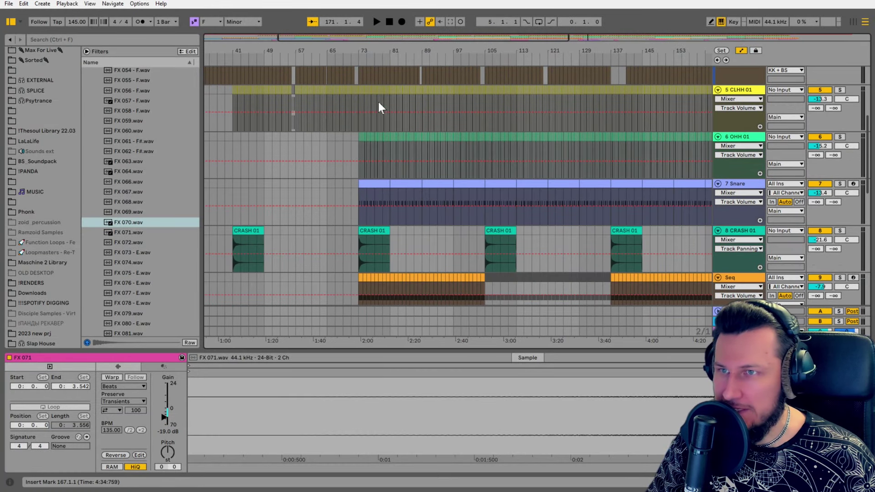
Solo the Kick 05 track and play it briefly from bar 26
{"action": "scroll", "coordinate": [370, 119], "scroll_direction": "up", "scroll_amount": 4}
{"action": "left_click_drag", "start_coordinate": [286, 45], "coordinate": [415, 44]}
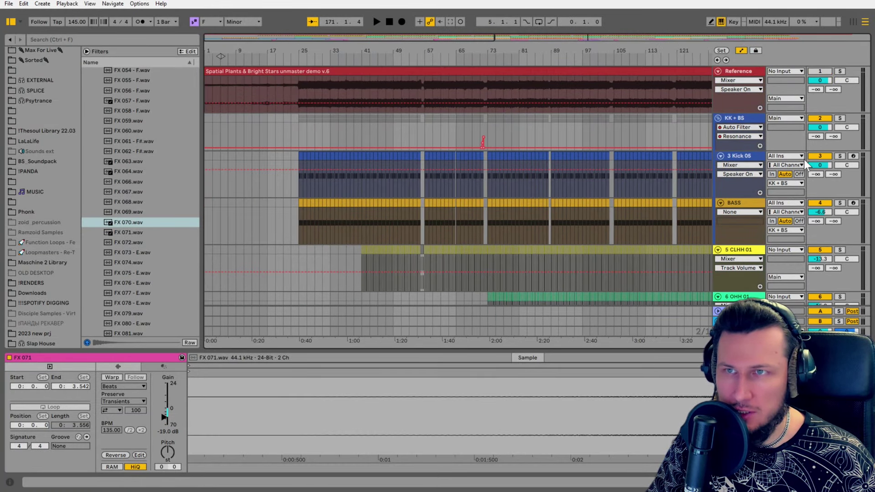
{"action": "right_click", "coordinate": [737, 156]}
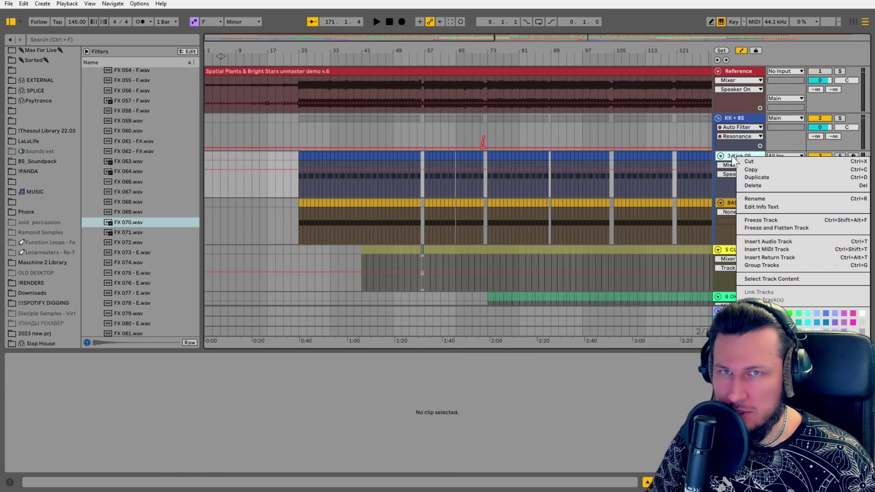
{"action": "left_click", "coordinate": [319, 157]}
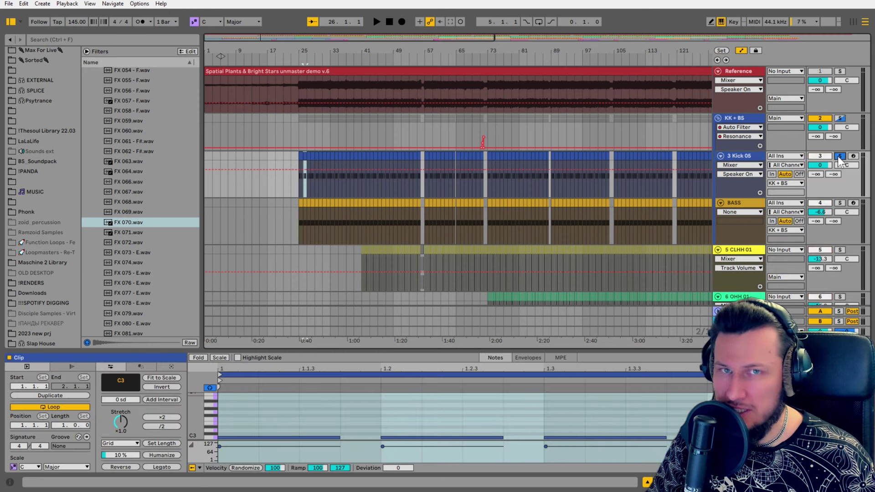
{"action": "key", "text": "space"}
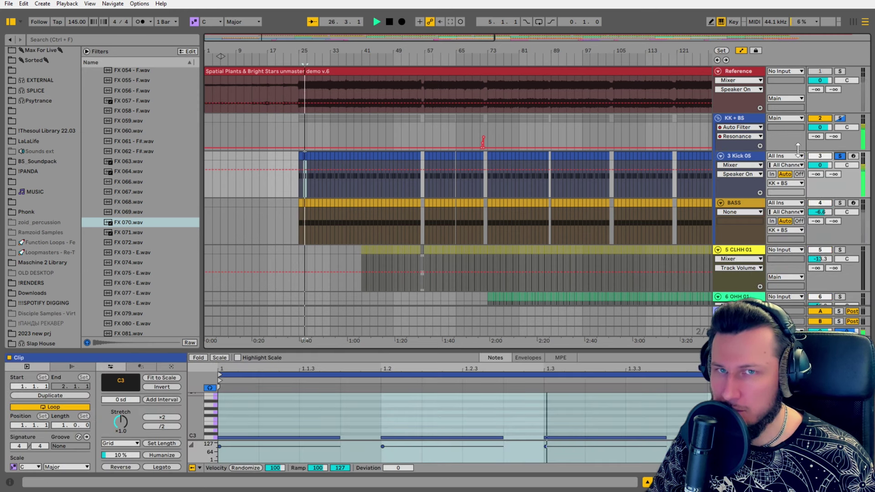
{"action": "key", "text": "space"}
Insert a new audio track directly below the Kick 05 track
{"action": "right_click", "coordinate": [740, 157]}
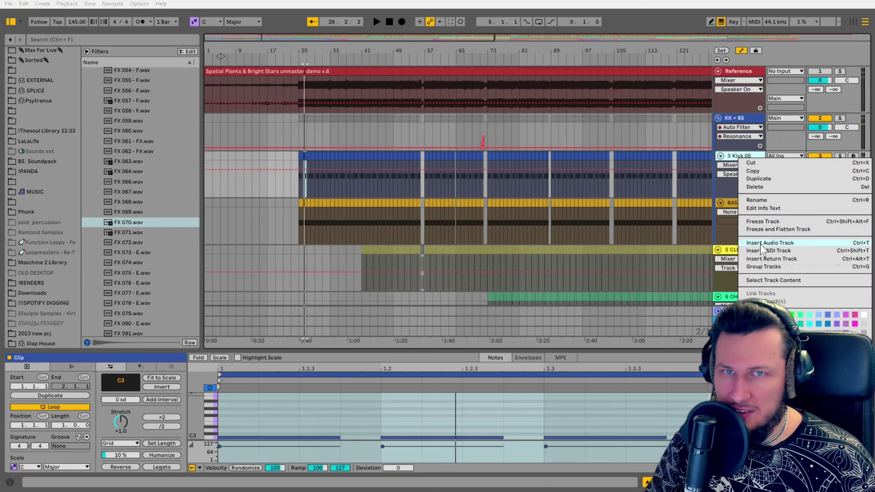
{"action": "left_click", "coordinate": [760, 244]}
{"action": "left_click", "coordinate": [745, 158]}
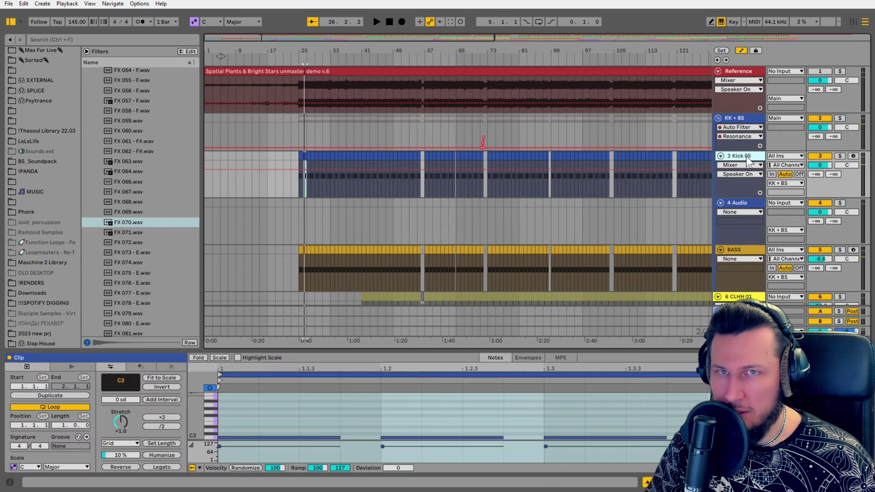
{"action": "right_click", "coordinate": [748, 159]}
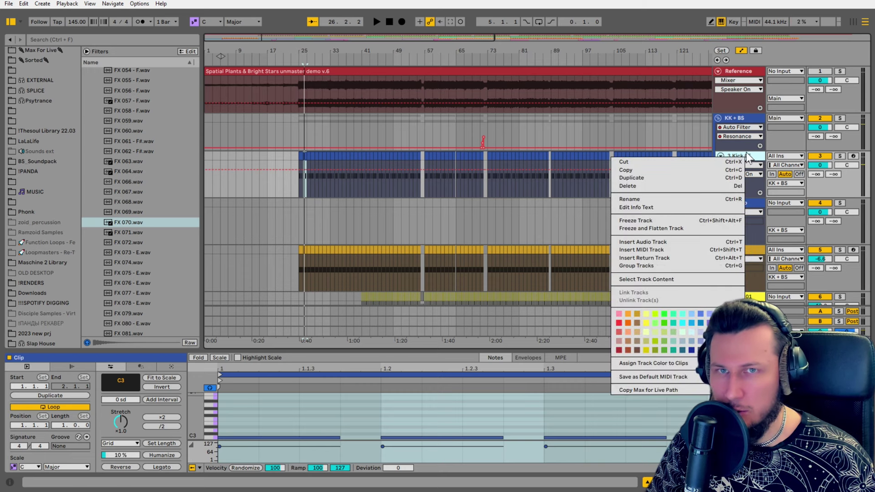
{"action": "left_click", "coordinate": [750, 154]}
{"action": "left_click", "coordinate": [764, 214]}
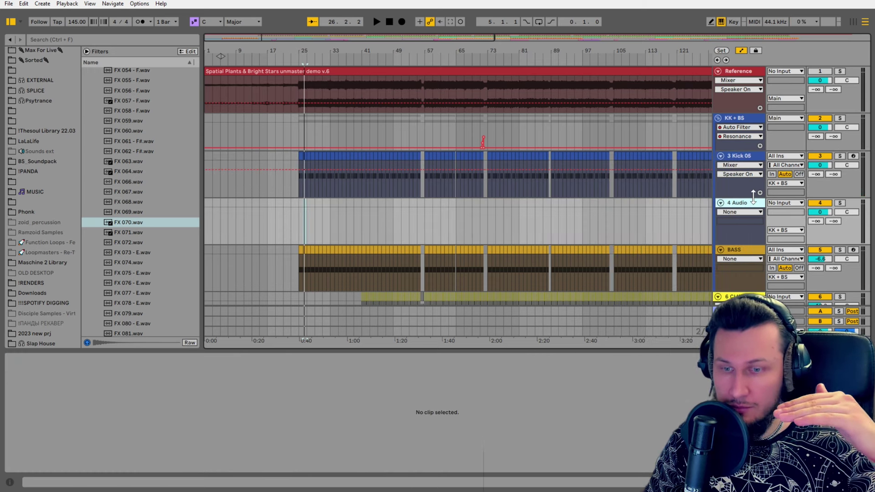
Check whether In/Out is enabled among the arrangement track controls
{"action": "left_click", "coordinate": [747, 157]}
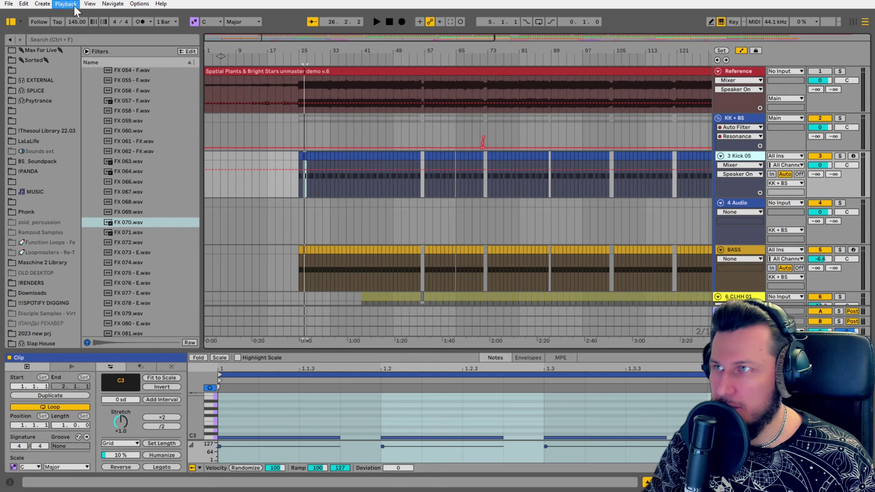
{"action": "left_click", "coordinate": [88, 5]}
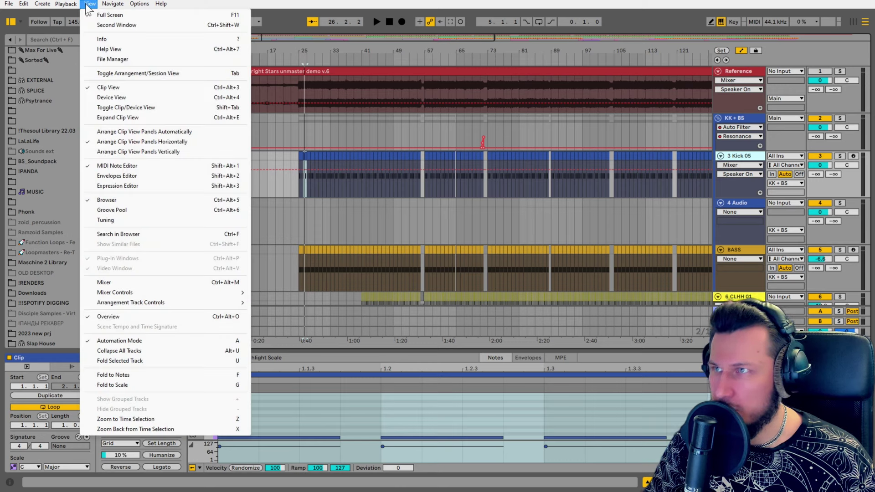
{"action": "mouse_move", "coordinate": [121, 303]}
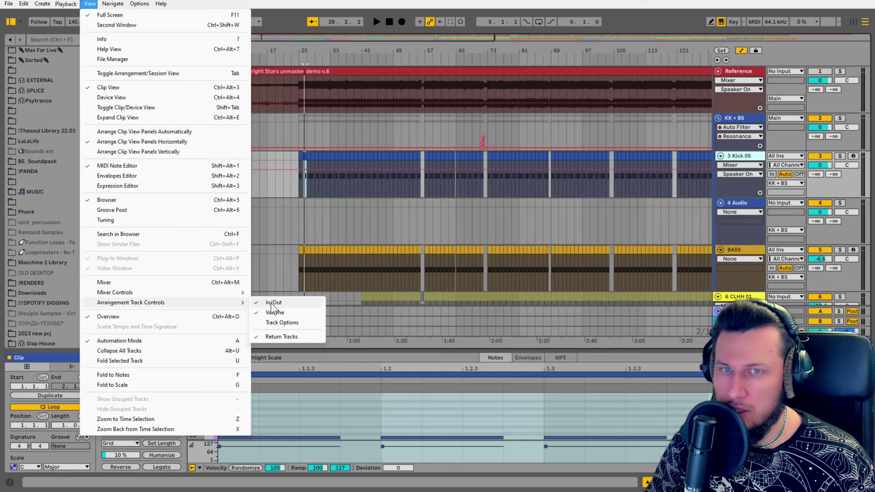
{"action": "left_click", "coordinate": [874, 320]}
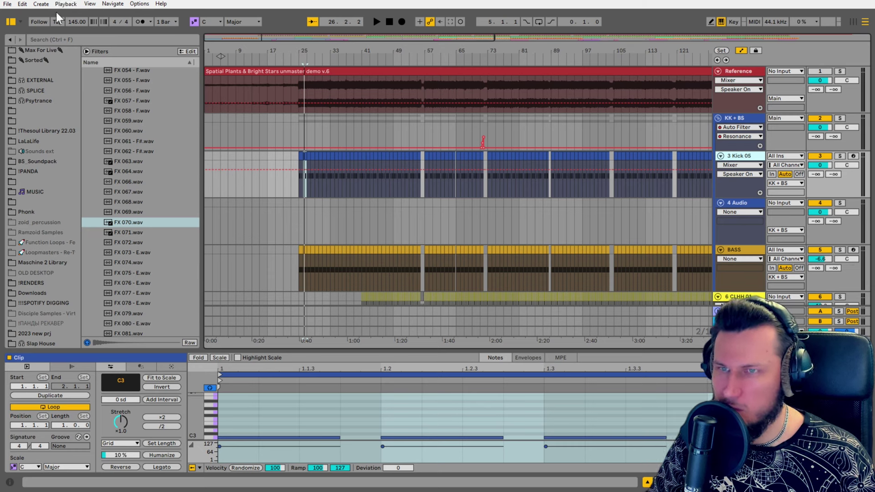
Set the 4 Audio track's input to Resampling and arm the track for recording
{"action": "left_click", "coordinate": [780, 203]}
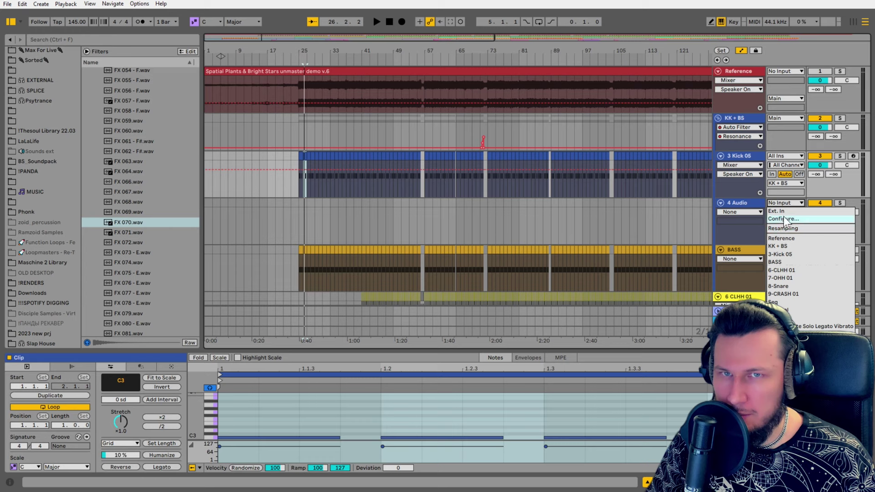
{"action": "left_click", "coordinate": [789, 232]}
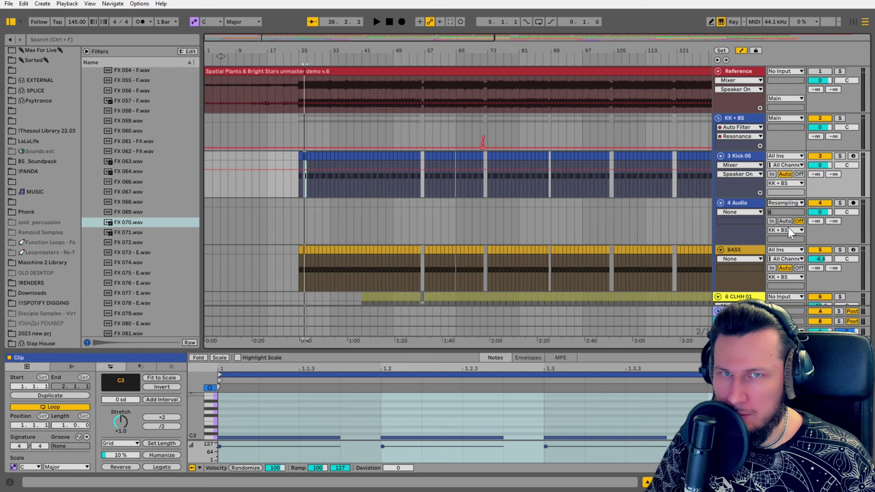
{"action": "left_click", "coordinate": [854, 204]}
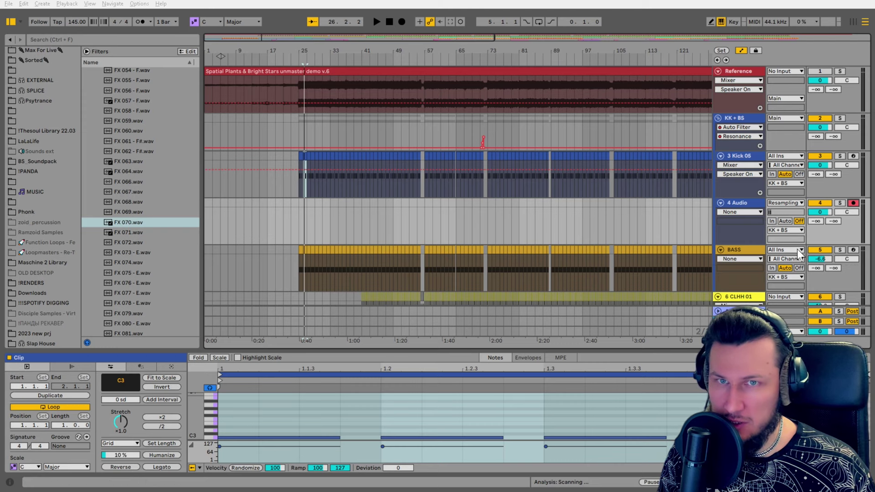
{"action": "left_click", "coordinate": [751, 204]}
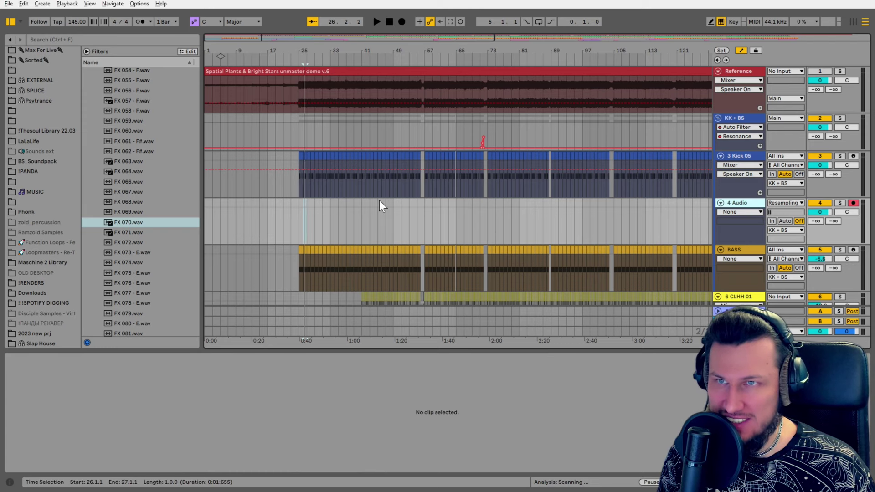
{"action": "left_click_drag", "start_coordinate": [298, 211], "coordinate": [709, 202]}
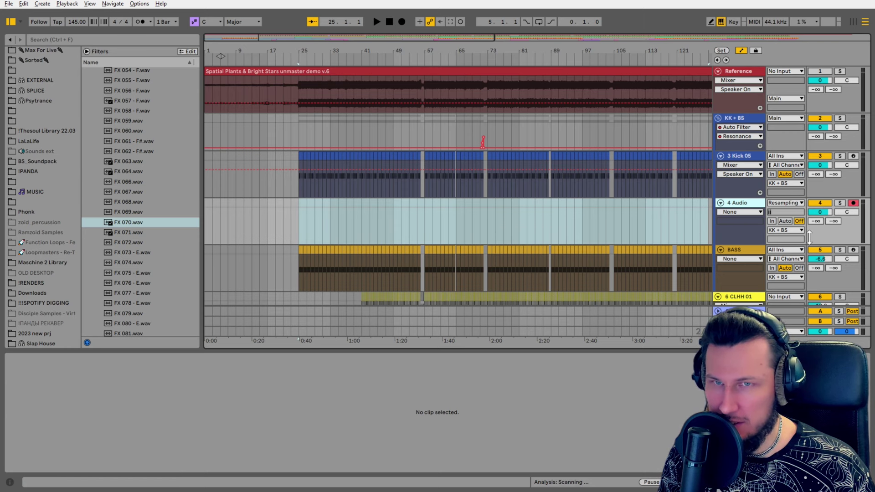
Solo CLHH 01, play it from bar 61, and record it onto the 4 Audio track from bar 61 to about bar 63
{"action": "scroll", "coordinate": [787, 248], "scroll_direction": "down", "scroll_amount": 2}
{"action": "left_click", "coordinate": [842, 265]}
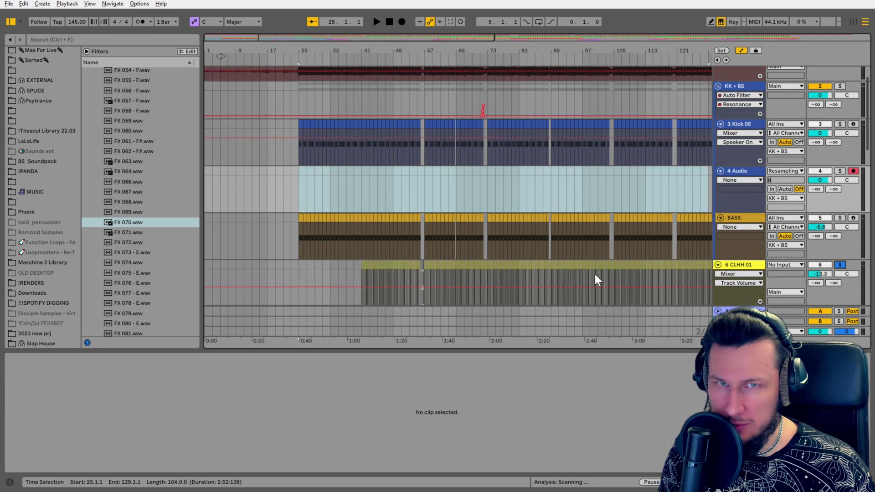
{"action": "left_click", "coordinate": [440, 275]}
{"action": "key", "text": "space"}
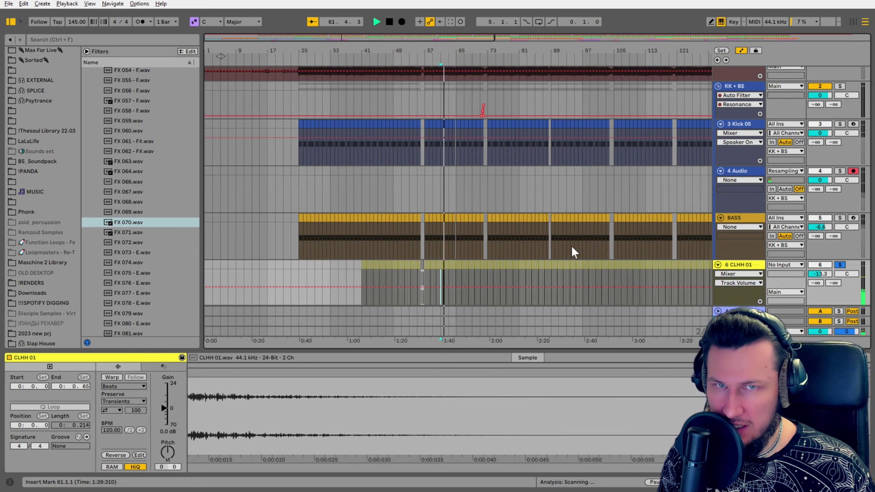
{"action": "key", "text": "space"}
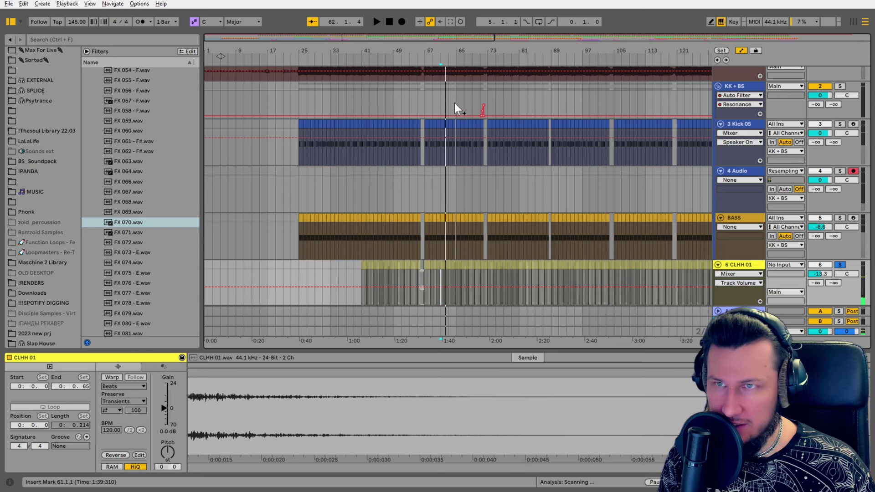
{"action": "left_click", "coordinate": [403, 22]}
{"action": "left_click_drag", "start_coordinate": [442, 49], "coordinate": [444, 140]}
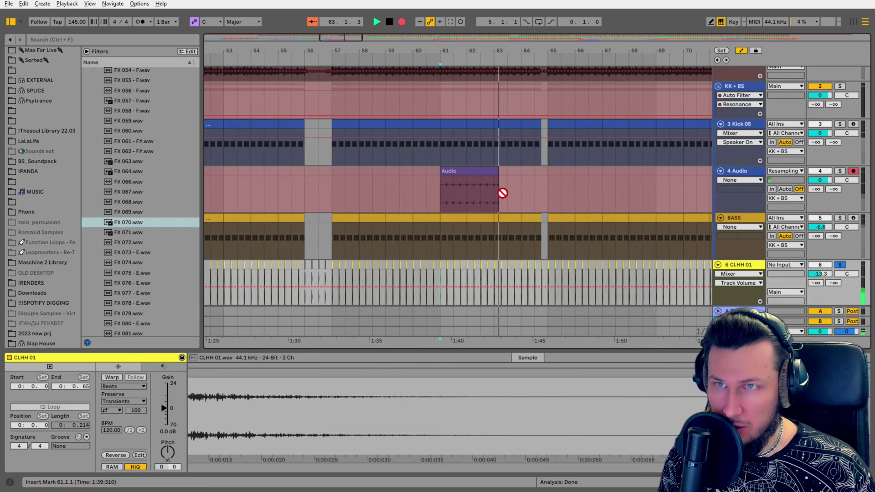
{"action": "key", "text": "space"}
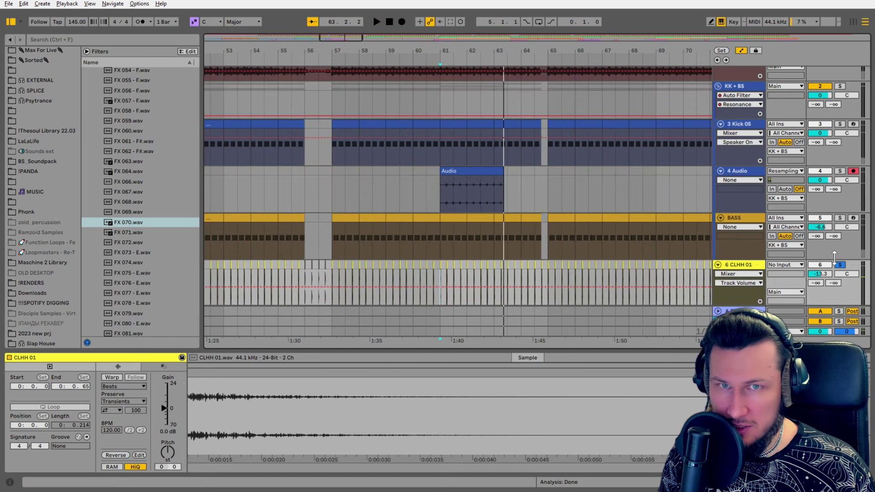
Solo the OHH 01 track alone, and replace that with a combined solo of Kick 05 and CLHH 01
{"action": "scroll", "coordinate": [638, 271], "scroll_direction": "down", "scroll_amount": 3}
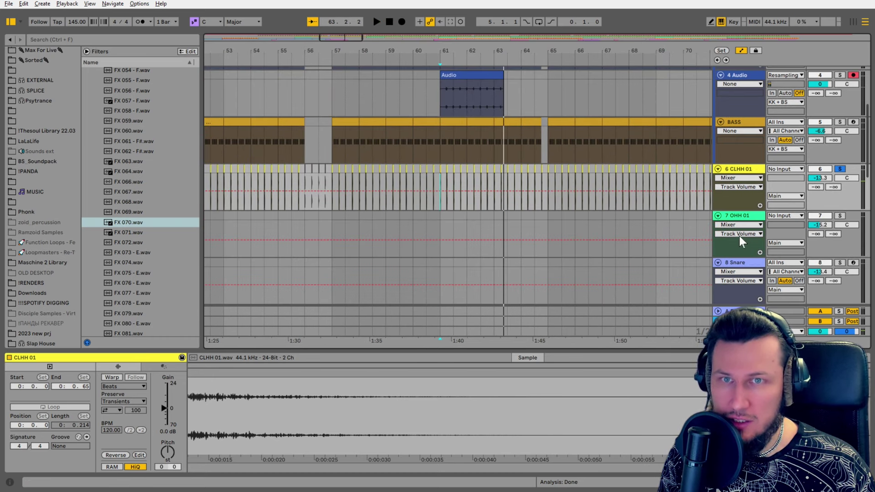
{"action": "scroll", "coordinate": [775, 196], "scroll_direction": "up", "scroll_amount": 4}
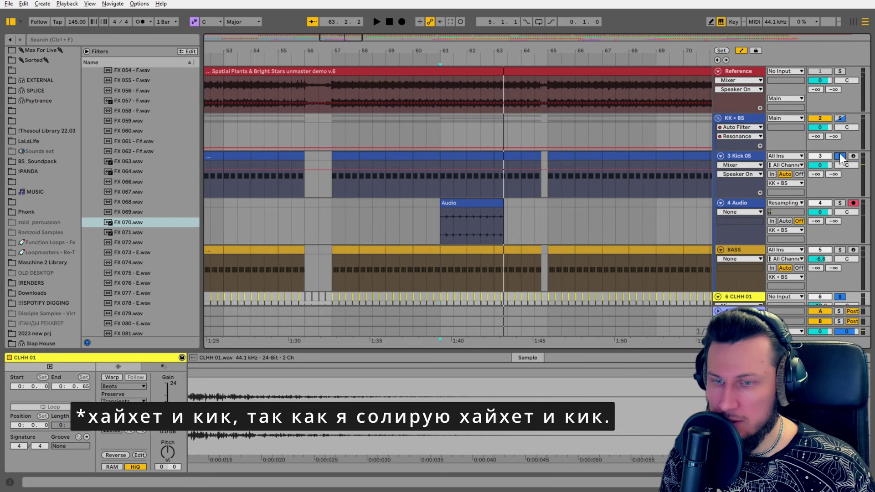
{"action": "scroll", "coordinate": [841, 146], "scroll_direction": "down", "scroll_amount": 1}
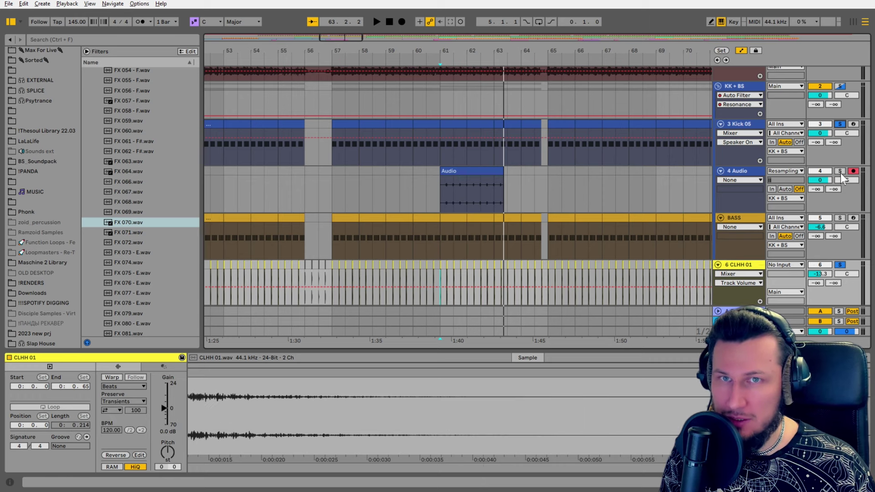
{"action": "scroll", "coordinate": [846, 246], "scroll_direction": "down", "scroll_amount": 2}
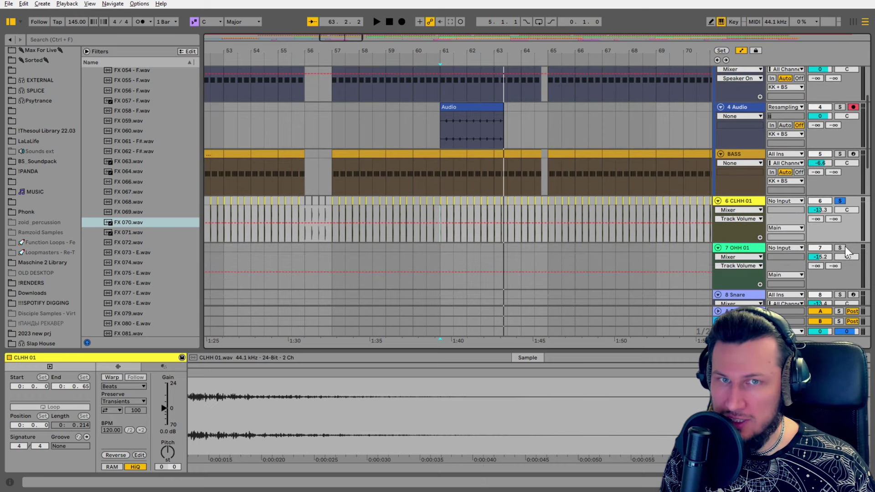
{"action": "left_click", "coordinate": [841, 248]}
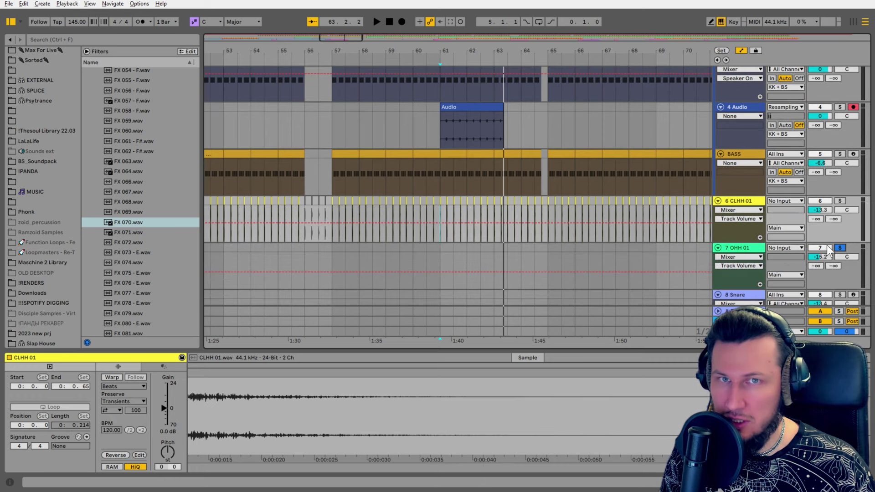
{"action": "scroll", "coordinate": [754, 200], "scroll_direction": "up", "scroll_amount": 1}
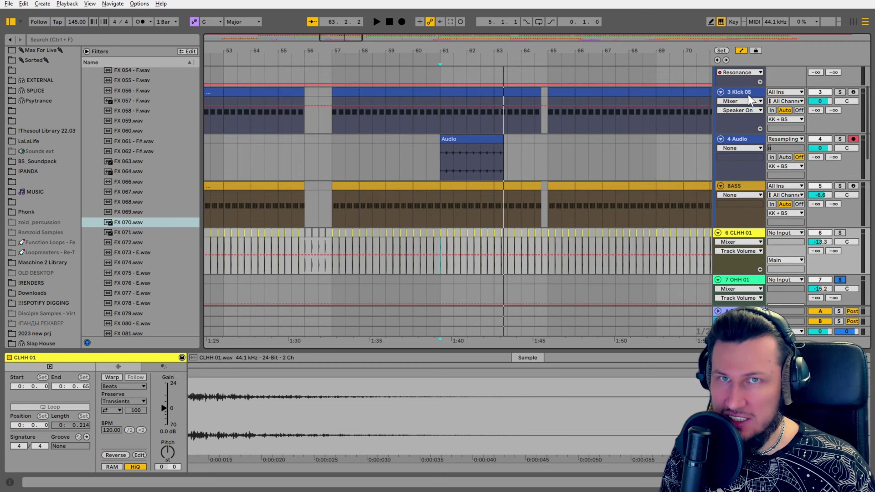
{"action": "left_click", "coordinate": [840, 91]}
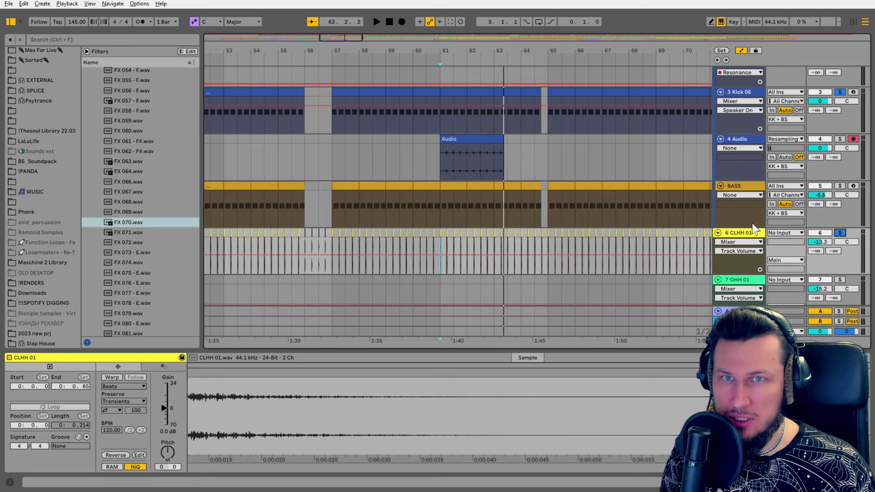
Record the soloed kick and closed hi-hat together onto the 4 Audio track from bar 57
{"action": "left_click", "coordinate": [317, 154]}
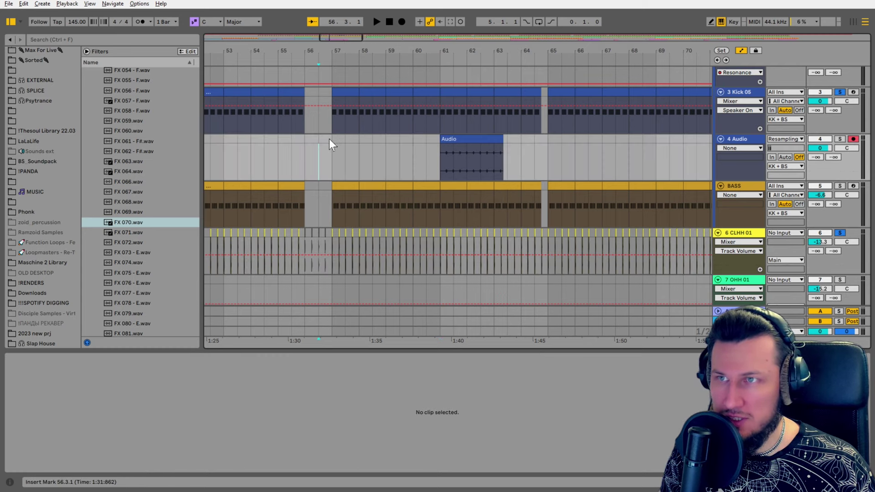
{"action": "left_click", "coordinate": [402, 22]}
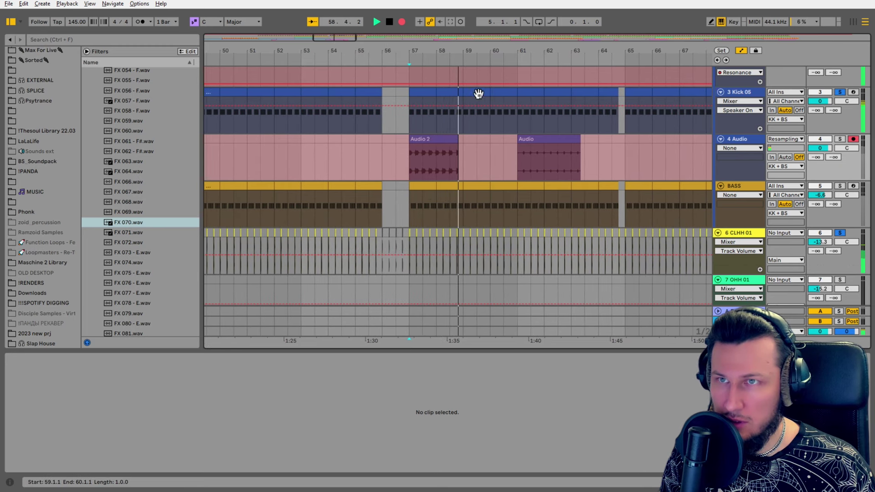
{"action": "key", "text": "space"}
Delete both recorded clips from the 4 Audio track
{"action": "scroll", "coordinate": [415, 151], "scroll_direction": "up", "scroll_amount": 4}
{"action": "left_click_drag", "start_coordinate": [365, 155], "coordinate": [520, 150]}
{"action": "left_click_drag", "start_coordinate": [495, 57], "coordinate": [496, 37]}
{"action": "left_click_drag", "start_coordinate": [631, 141], "coordinate": [443, 144]}
{"action": "key", "text": "Delete"}
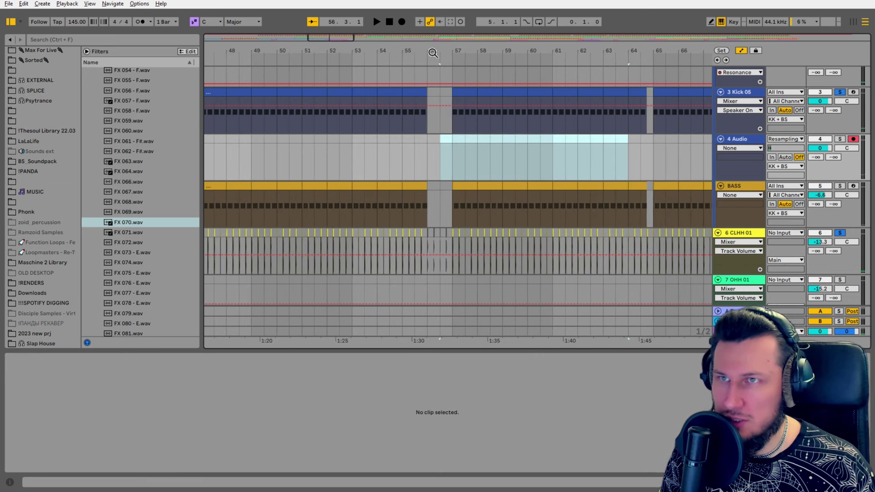
Leave only Kick 05 soloed and record it onto the 4 Audio track from bar 55 to bar 56
{"action": "left_click_drag", "start_coordinate": [433, 51], "coordinate": [404, 119]}
{"action": "left_click", "coordinate": [385, 117]}
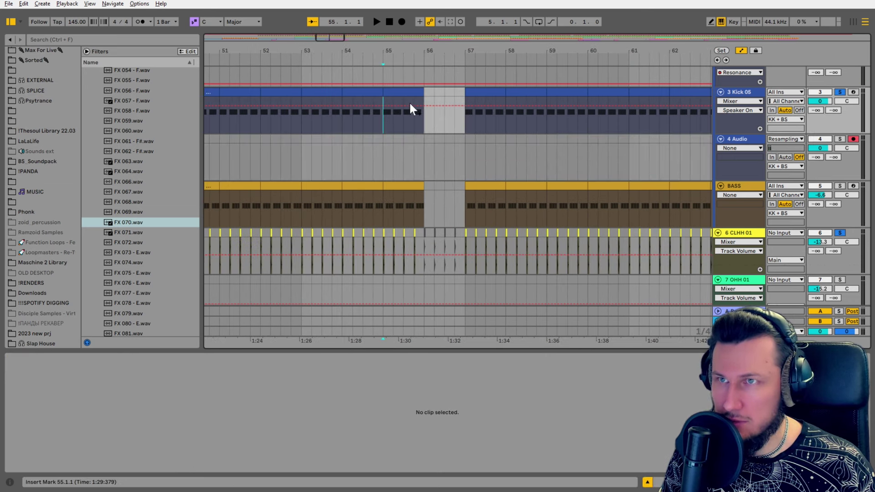
{"action": "scroll", "coordinate": [404, 104], "scroll_direction": "up", "scroll_amount": 2}
{"action": "left_click", "coordinate": [840, 93]}
{"action": "left_click", "coordinate": [840, 93]}
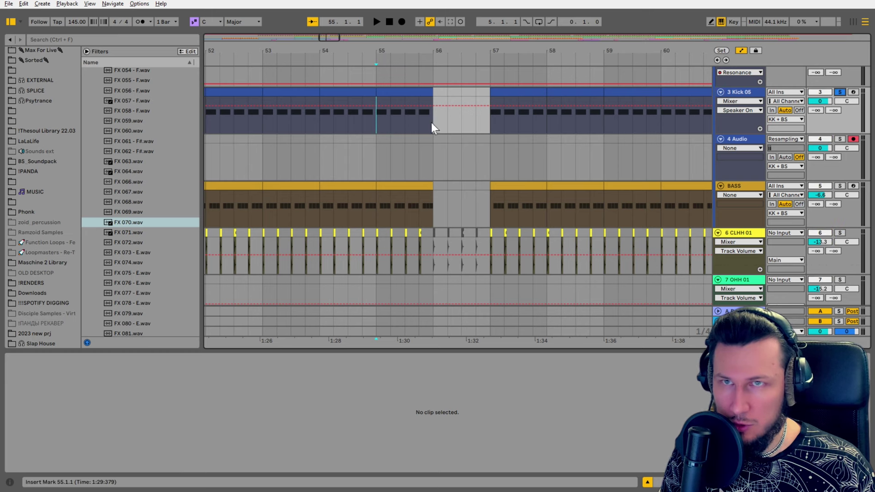
{"action": "left_click", "coordinate": [401, 21]}
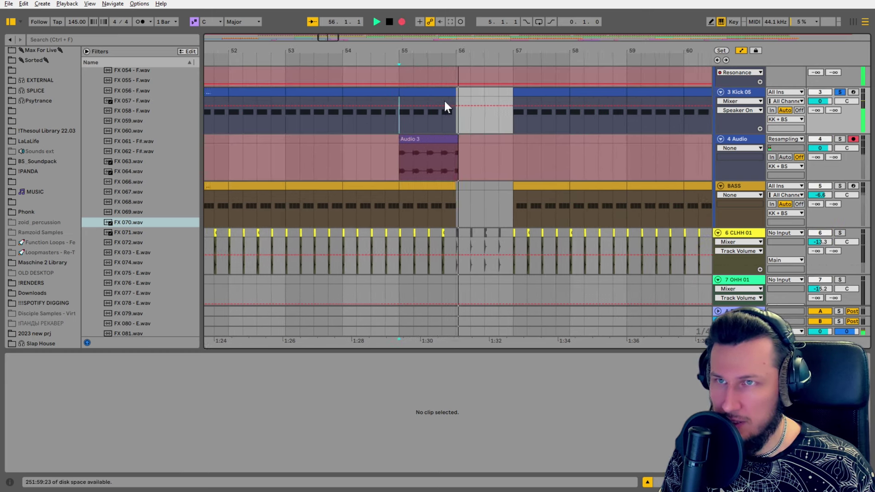
{"action": "key", "text": "space"}
Trim the recorded kick clip to exactly one bar and move it to bar 56
{"action": "left_click_drag", "start_coordinate": [457, 139], "coordinate": [451, 139]}
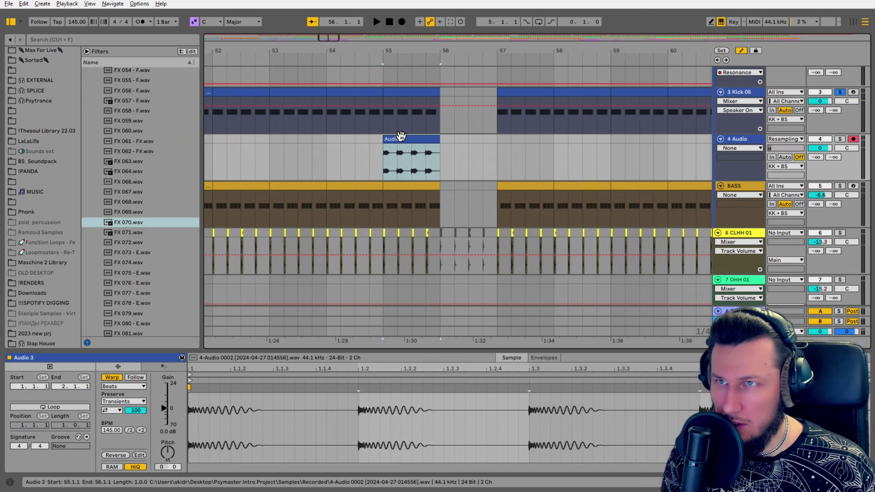
{"action": "left_click_drag", "start_coordinate": [406, 138], "coordinate": [463, 138]}
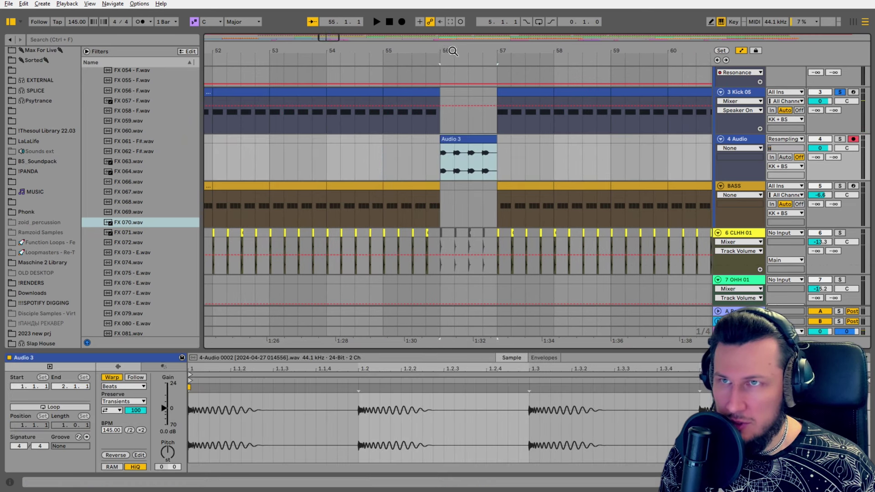
Split the kick clip at 56.1.3 to isolate its first eighth-note slice
{"action": "left_click_drag", "start_coordinate": [451, 50], "coordinate": [451, 89]}
{"action": "left_click", "coordinate": [436, 164]}
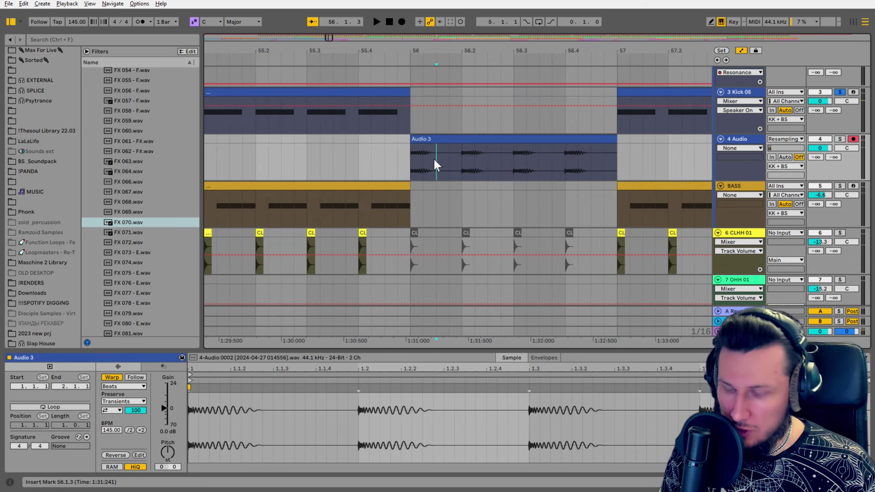
{"action": "key", "text": "ctrl+e"}
{"action": "left_click", "coordinate": [419, 137]}
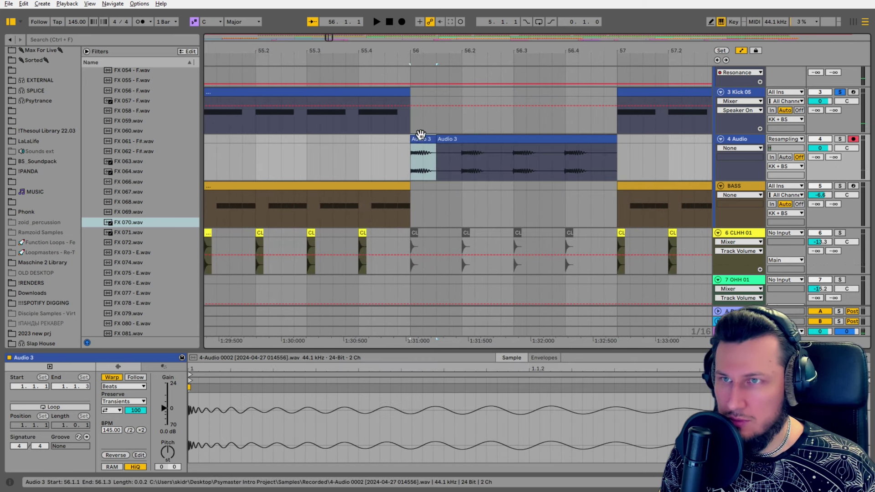
{"action": "left_click", "coordinate": [422, 154]}
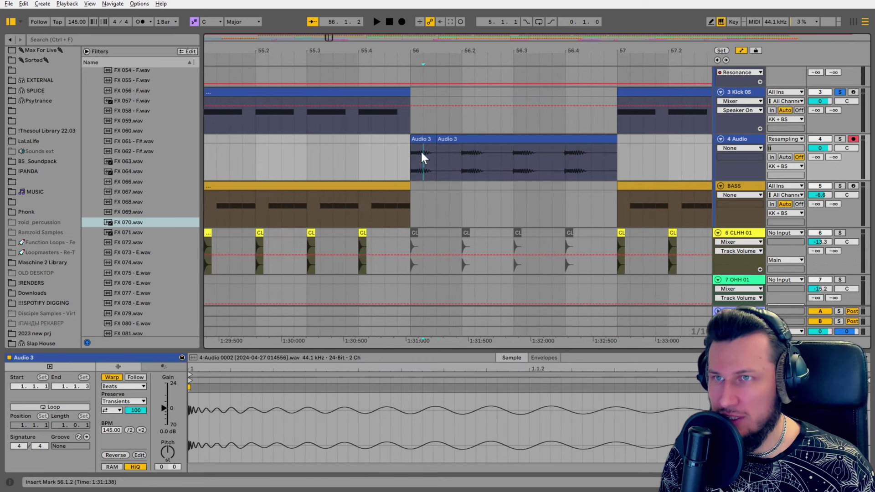
Duplicate the first eighth-note kick slice until it fills bar 56, and play the 4 Audio track soloed
{"action": "left_click", "coordinate": [426, 137]}
{"action": "key", "text": "ctrl+d"}
{"action": "key", "text": "ctrl+d"}
{"action": "key", "text": "ctrl+d"}
{"action": "key", "text": "ctrl+d"}
{"action": "key", "text": "ctrl+d"}
{"action": "key", "text": "ctrl+d"}
{"action": "key", "text": "ctrl+d"}
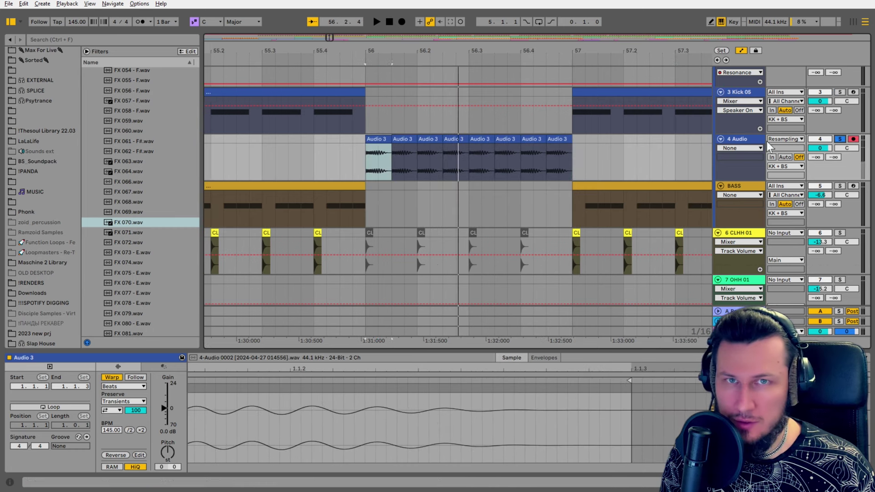
{"action": "key", "text": "space"}
{"action": "key", "text": "space"}
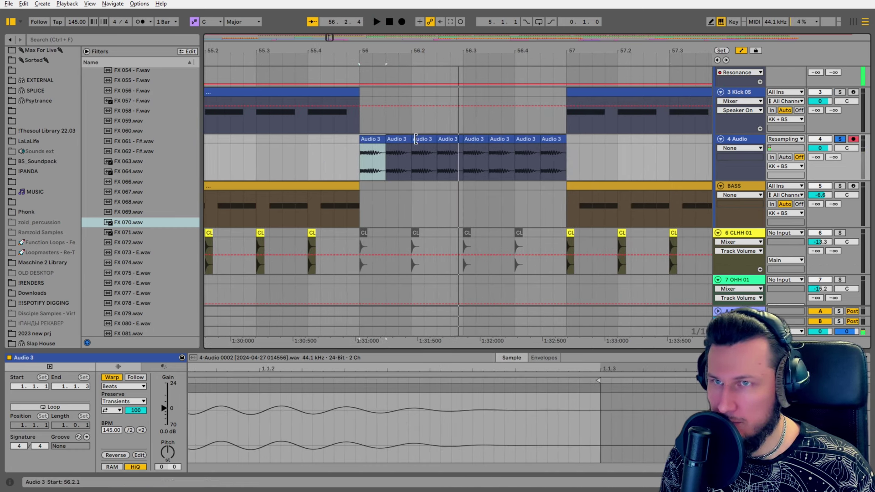
Fill beat 56.3 on the 4 Audio track with four sixteenth-note kick slices
{"action": "left_click", "coordinate": [465, 141]}
{"action": "key", "text": "ctrl+d"}
{"action": "key", "text": "ctrl+d"}
{"action": "key", "text": "ctrl+d"}
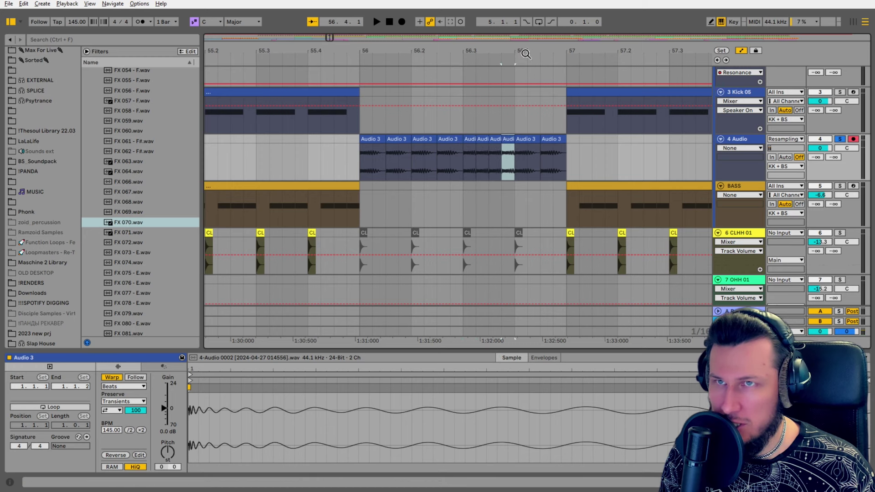
Fill beat 56.4 with eight thirty-second-note kick slices and play the roll from 56.3.4
{"action": "left_click_drag", "start_coordinate": [525, 54], "coordinate": [518, 122]}
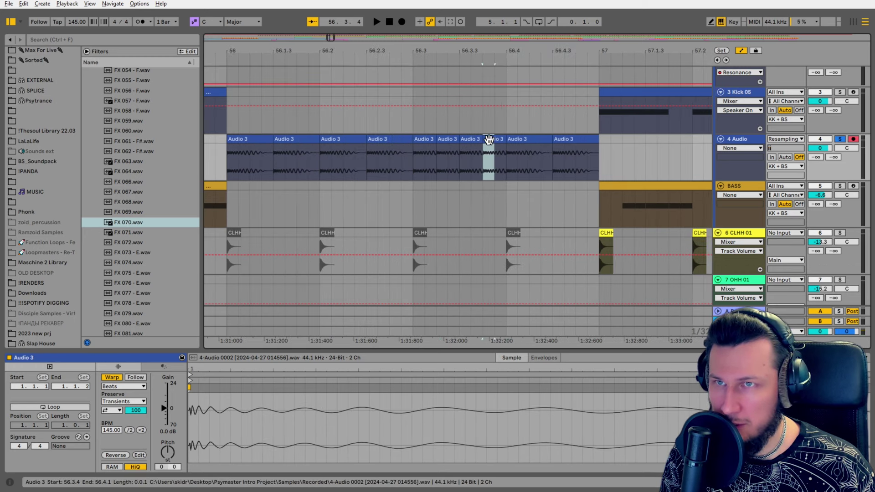
{"action": "left_click_drag", "start_coordinate": [507, 148], "coordinate": [513, 149]}
{"action": "key", "text": "ctrl+d"}
{"action": "key", "text": "ctrl+d"}
{"action": "key", "text": "ctrl+d"}
{"action": "key", "text": "ctrl+d"}
{"action": "key", "text": "ctrl+d"}
{"action": "key", "text": "ctrl+d"}
{"action": "key", "text": "ctrl+d"}
{"action": "left_click", "coordinate": [482, 162]}
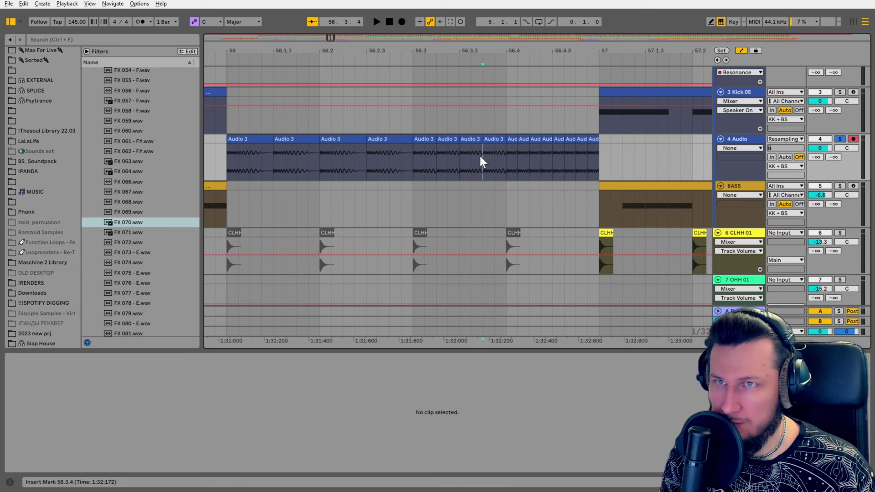
{"action": "key", "text": "space"}
{"action": "scroll", "coordinate": [482, 158], "scroll_direction": "right", "scroll_amount": 3}
{"action": "scroll", "coordinate": [469, 157], "scroll_direction": "up", "scroll_amount": 2}
{"action": "key", "text": "space"}
Try filling the second half of beat 56.4 with sixty-fourth-note kick slices
{"action": "left_click_drag", "start_coordinate": [423, 154], "coordinate": [414, 139]}
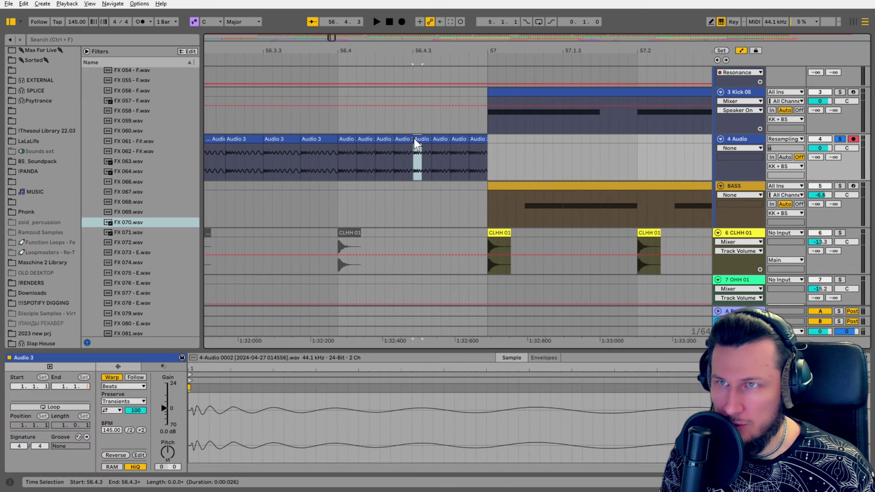
{"action": "key", "text": "ctrl+d"}
{"action": "key", "text": "ctrl+d"}
{"action": "key", "text": "ctrl+d"}
{"action": "key", "text": "ctrl+d"}
{"action": "key", "text": "ctrl+d"}
{"action": "key", "text": "ctrl+d"}
{"action": "key", "text": "ctrl+d"}
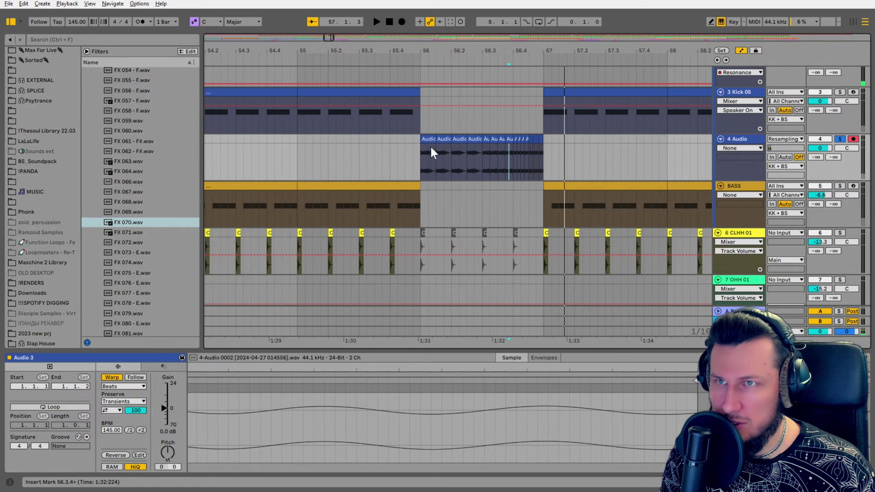
Unsolo the 4 Audio track and play the kick roll with all tracks from 54.4.4
{"action": "left_click", "coordinate": [430, 145]}
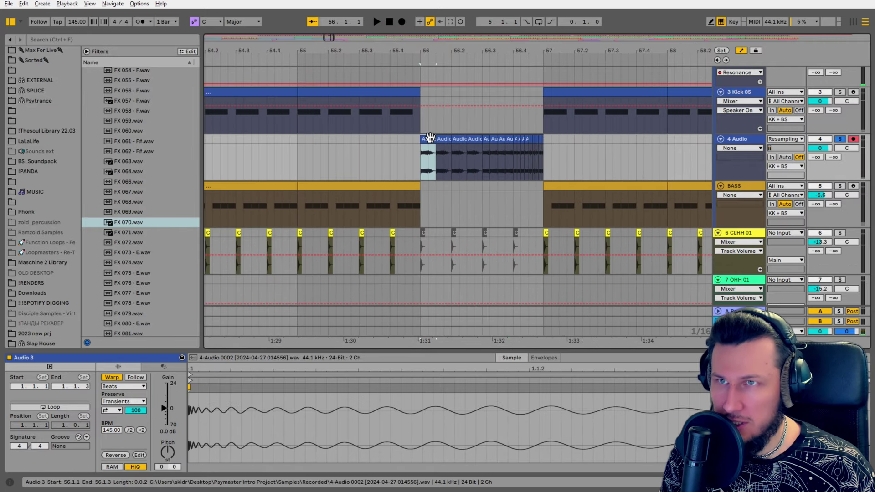
{"action": "left_click", "coordinate": [840, 139]}
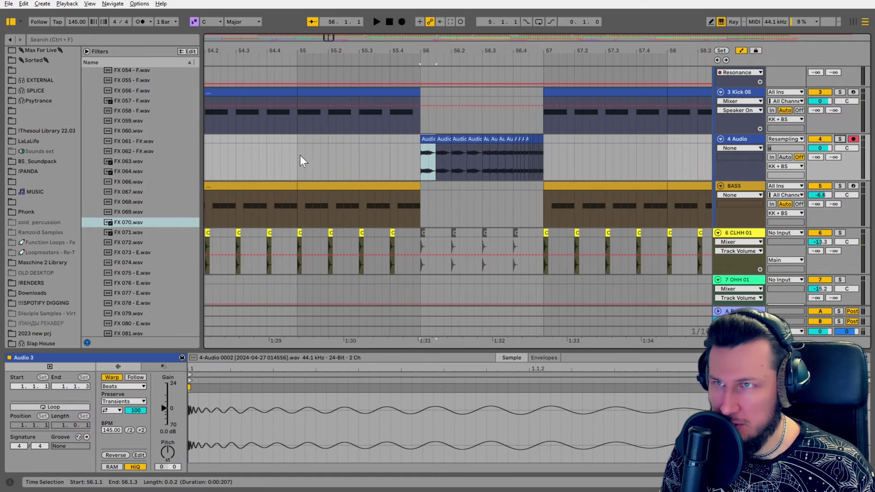
{"action": "left_click", "coordinate": [286, 149]}
{"action": "key", "text": "space"}
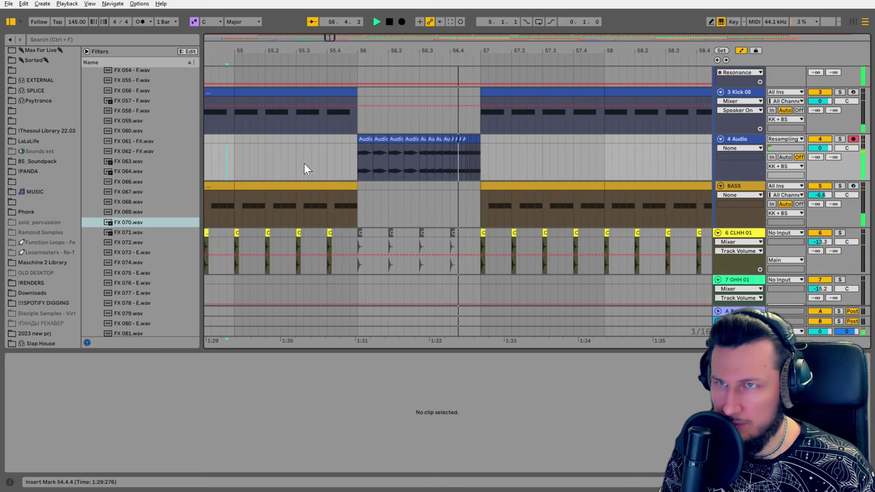
{"action": "key", "text": "space"}
Refill the second half of beat 56.4 with thirty-second-note kick slices and play through the transition into bar 57
{"action": "left_click_drag", "start_coordinate": [372, 52], "coordinate": [372, 64]}
{"action": "left_click", "coordinate": [328, 139]}
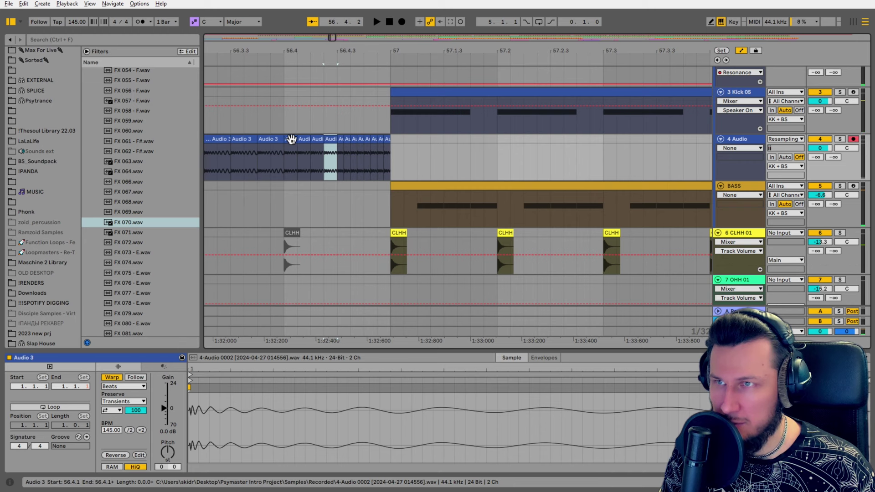
{"action": "left_click", "coordinate": [266, 119]}
{"action": "key", "text": "space"}
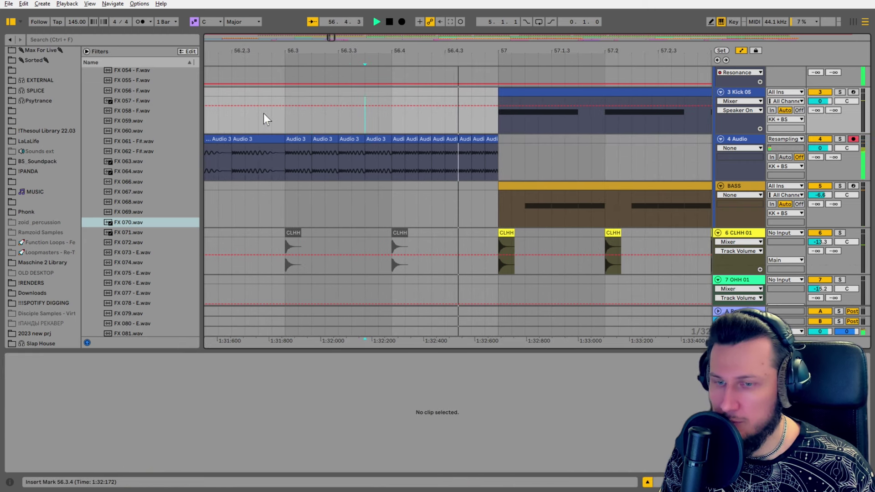
{"action": "left_click_drag", "start_coordinate": [381, 50], "coordinate": [436, 21]}
{"action": "left_click", "coordinate": [369, 138]}
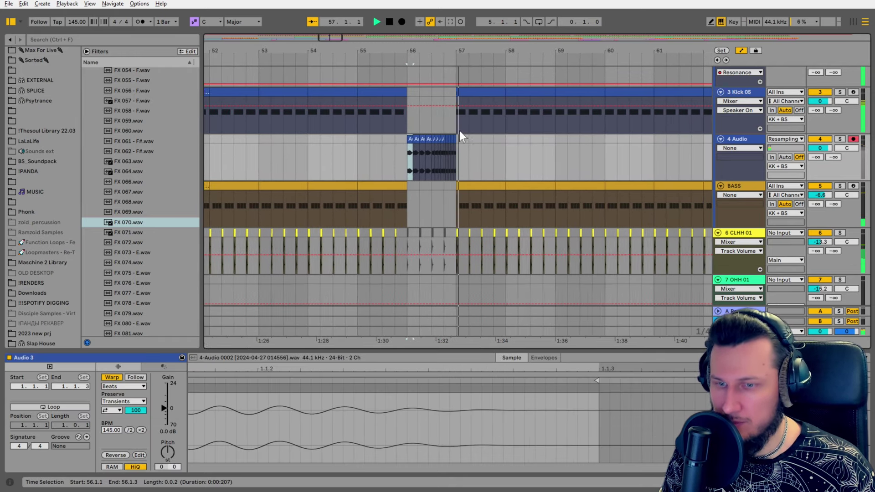
{"action": "left_click_drag", "start_coordinate": [431, 52], "coordinate": [405, 95]}
{"action": "key", "text": "space"}
Copy the last thirty-second-note kick slice of bar 56 to the gap at 64.4 on the 4 Audio track
{"action": "left_click", "coordinate": [359, 139]}
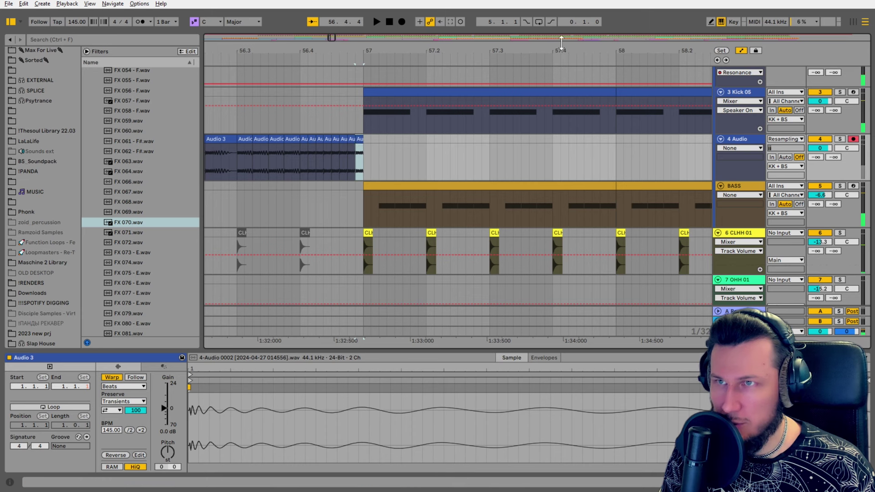
{"action": "left_click_drag", "start_coordinate": [583, 50], "coordinate": [612, 13]}
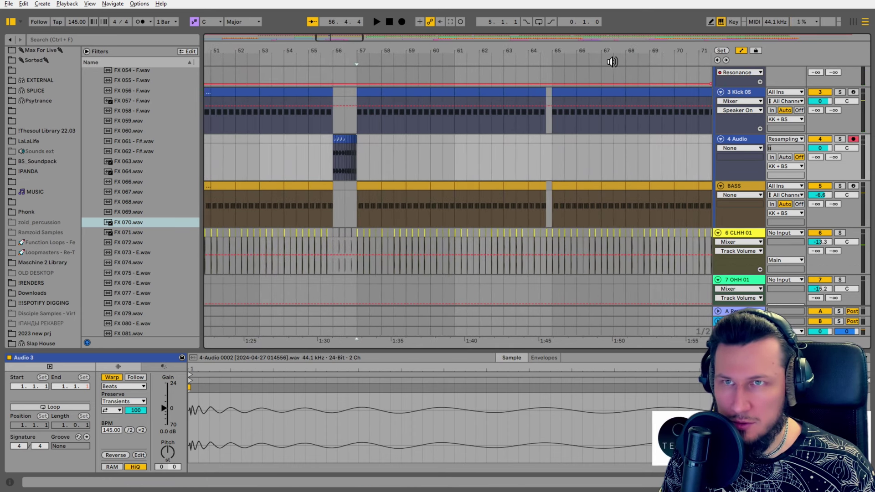
{"action": "left_click_drag", "start_coordinate": [552, 51], "coordinate": [549, 88]}
{"action": "left_click", "coordinate": [484, 139]}
{"action": "key", "text": "ctrl+v"}
Duplicate the kick slice at 64.4 until thirty-second-note repeats fill the gap up to bar 65
{"action": "left_click_drag", "start_coordinate": [496, 55], "coordinate": [503, 78]}
{"action": "key", "text": "ctrl+d"}
{"action": "key", "text": "ctrl+d"}
{"action": "key", "text": "ctrl+d"}
{"action": "key", "text": "ctrl+d"}
{"action": "key", "text": "ctrl+d"}
{"action": "key", "text": "ctrl+d"}
{"action": "key", "text": "ctrl+d"}
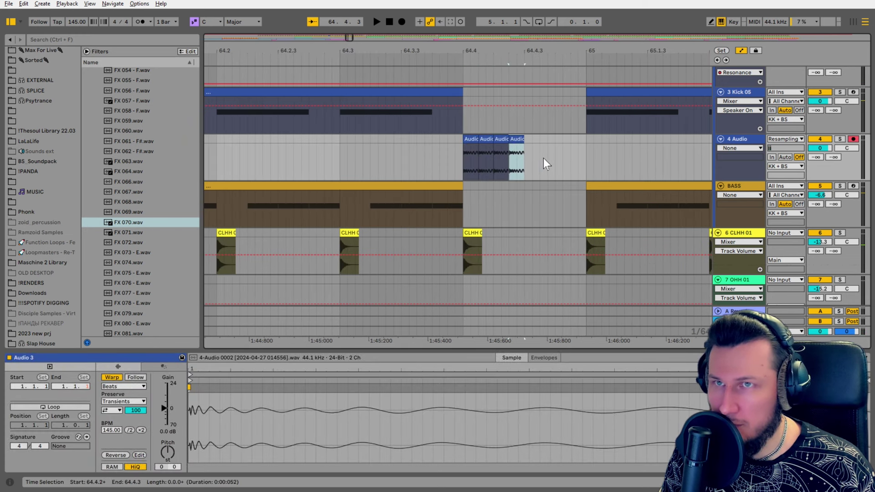
Replace some middle slices of beat 64.4 with sixty-fourth-note kick repeats and play the fill into bar 65
{"action": "left_click_drag", "start_coordinate": [496, 155], "coordinate": [501, 147]}
{"action": "key", "text": "ctrl+d"}
{"action": "left_click", "coordinate": [531, 151]}
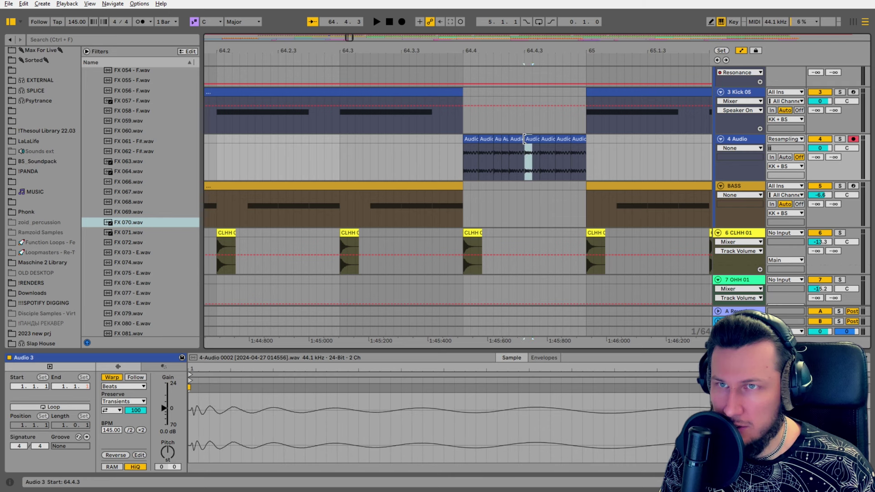
{"action": "left_click", "coordinate": [456, 160]}
{"action": "key", "text": "space"}
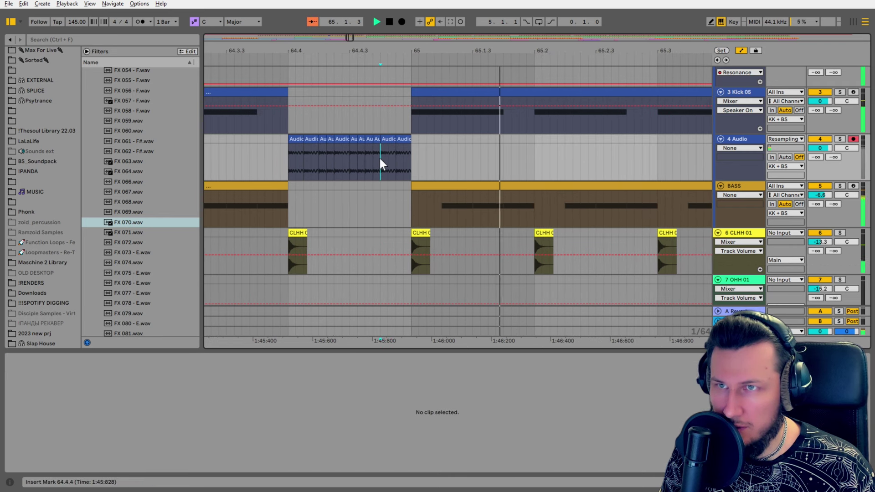
Consolidate all the kick slices between 64.4 and bar 65 into one clip
{"action": "left_click", "coordinate": [294, 160]}
{"action": "left_click_drag", "start_coordinate": [314, 51], "coordinate": [476, 41]}
{"action": "left_click", "coordinate": [408, 140]}
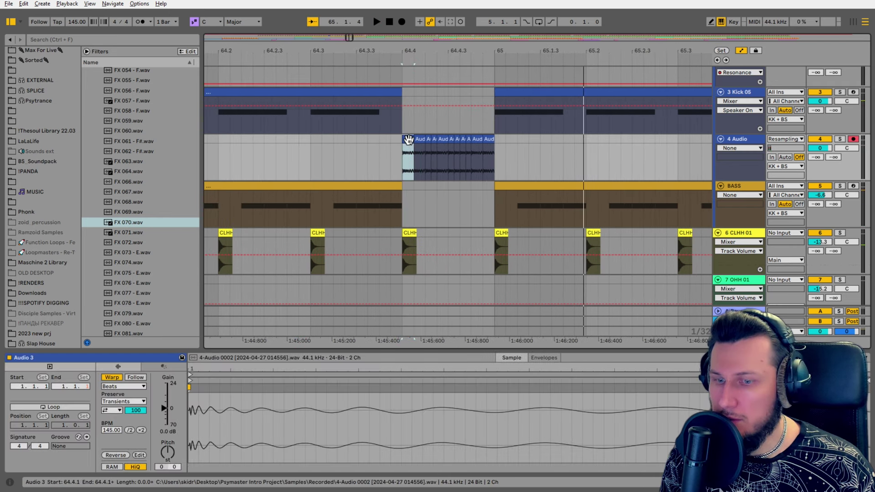
{"action": "left_click", "coordinate": [486, 140], "text": "shift"}
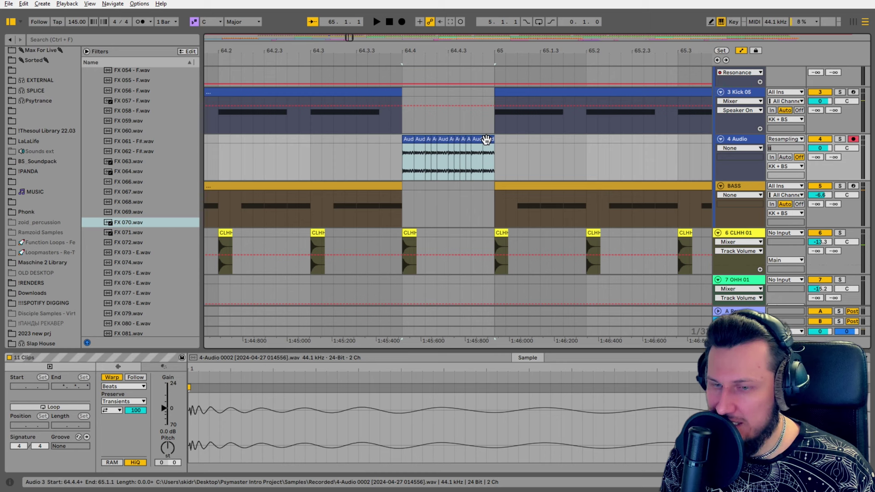
{"action": "right_click", "coordinate": [443, 140]}
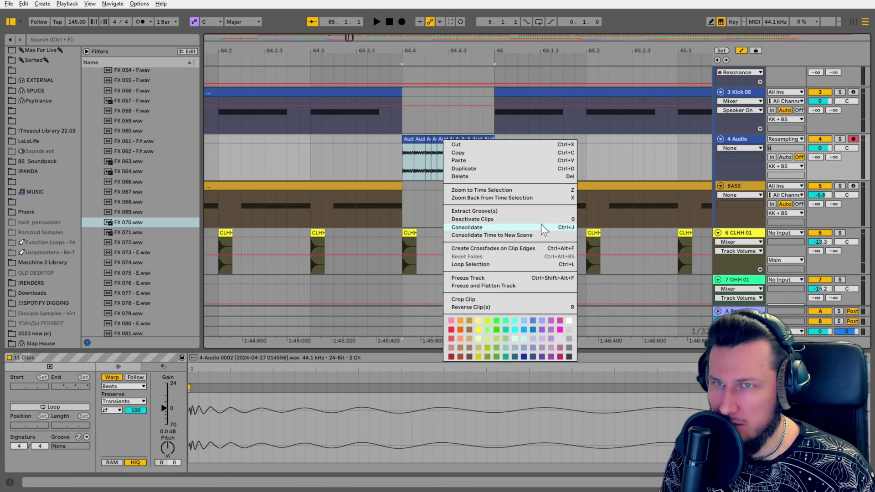
{"action": "left_click", "coordinate": [567, 228]}
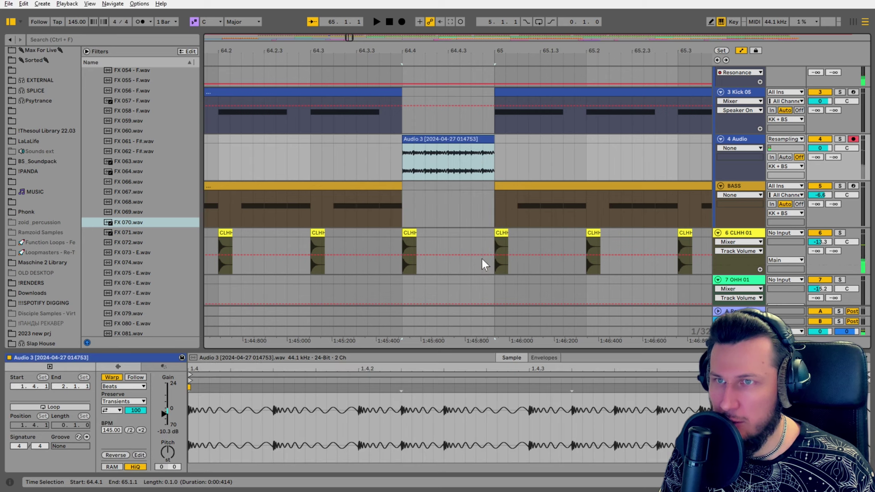
Turn off automation mode and add a fade-in over about five sixths of the consolidated kick clip at 64.4
{"action": "left_click_drag", "start_coordinate": [459, 52], "coordinate": [460, 79]}
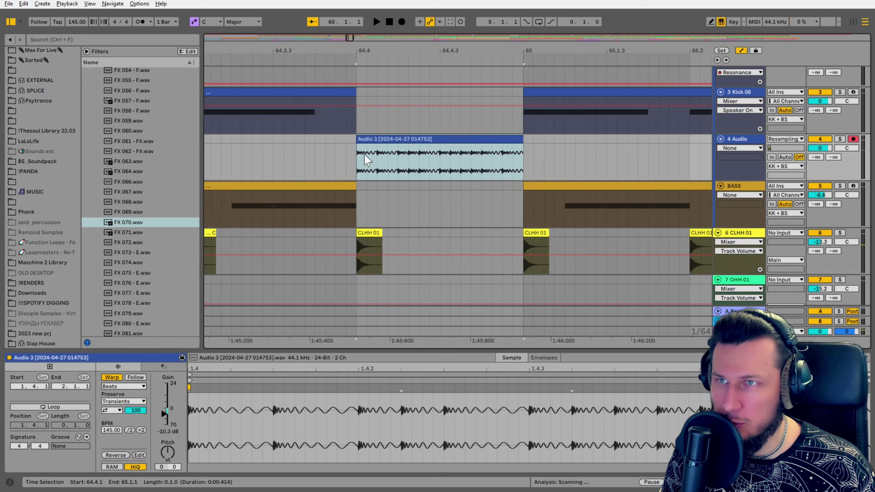
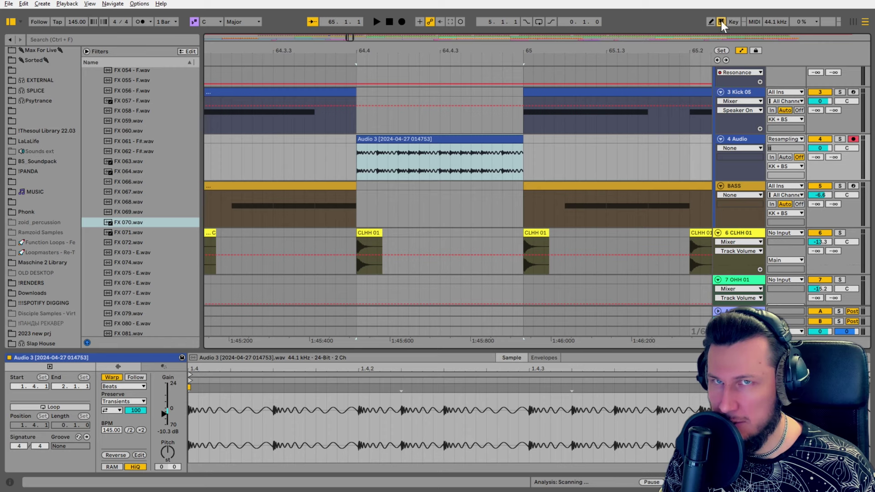
{"action": "key", "text": "a"}
{"action": "key", "text": "a"}
{"action": "left_click", "coordinate": [740, 50]}
{"action": "left_click", "coordinate": [740, 51]}
{"action": "left_click", "coordinate": [739, 50]}
{"action": "left_click", "coordinate": [740, 50]}
{"action": "left_click", "coordinate": [740, 50]}
{"action": "left_click", "coordinate": [740, 50]}
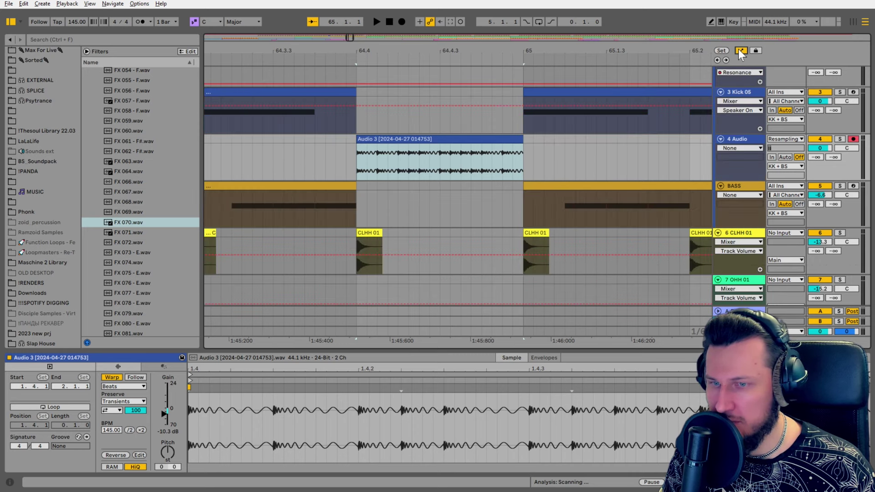
{"action": "left_click", "coordinate": [740, 50]}
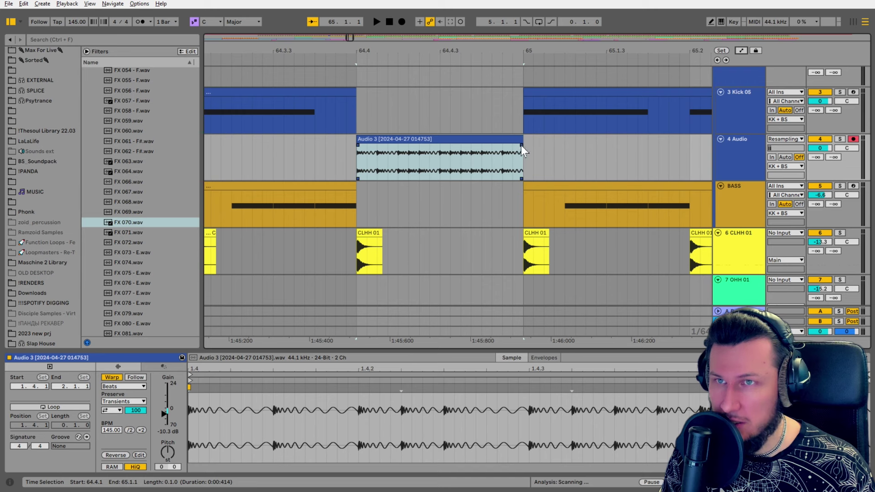
{"action": "left_click_drag", "start_coordinate": [358, 145], "coordinate": [496, 145]}
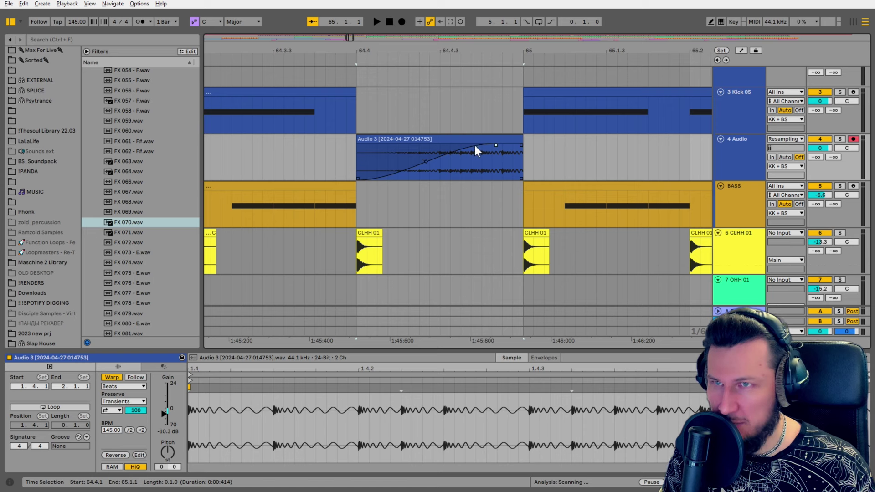
Redo the fade-in on the consolidated kick clip at 64.4 so it spans practically the entire clip
{"action": "mouse_move", "coordinate": [428, 163]}
{"action": "left_mouse_down"}
{"action": "mouse_move", "coordinate": [446, 170]}
{"action": "mouse_move", "coordinate": [415, 165]}
{"action": "left_mouse_up"}
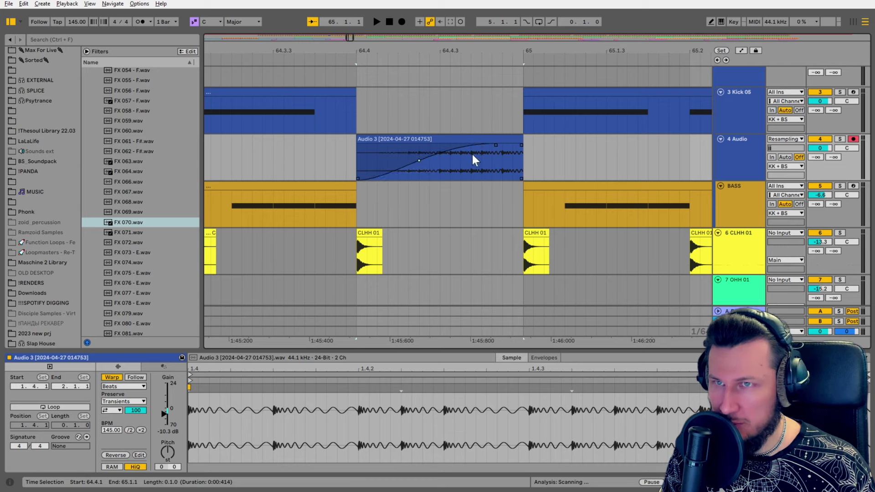
{"action": "left_click_drag", "start_coordinate": [495, 146], "coordinate": [345, 150]}
{"action": "mouse_move", "coordinate": [521, 145]}
{"action": "left_mouse_down"}
{"action": "mouse_move", "coordinate": [412, 147]}
{"action": "mouse_move", "coordinate": [480, 150]}
{"action": "mouse_move", "coordinate": [535, 179]}
{"action": "left_mouse_up"}
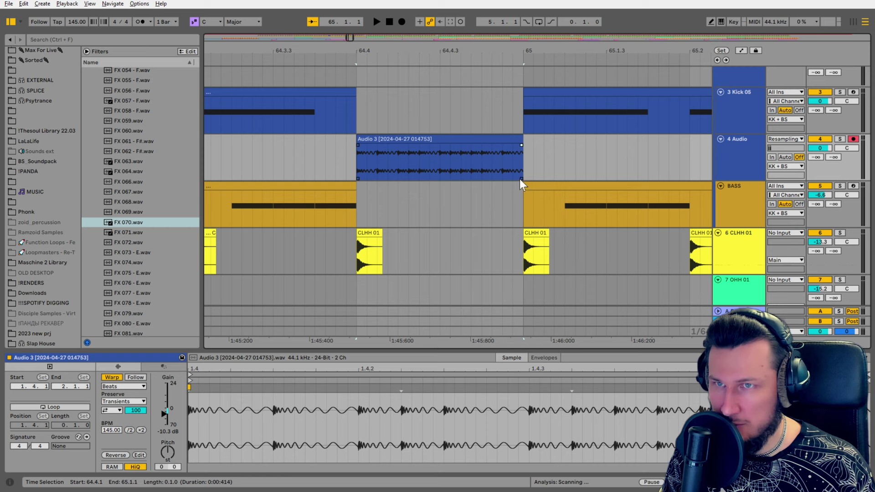
{"action": "mouse_move", "coordinate": [361, 155]}
{"action": "left_mouse_down"}
{"action": "mouse_move", "coordinate": [445, 168]}
{"action": "mouse_move", "coordinate": [449, 178]}
{"action": "mouse_move", "coordinate": [463, 179]}
{"action": "mouse_move", "coordinate": [442, 175]}
{"action": "mouse_move", "coordinate": [483, 175]}
{"action": "mouse_move", "coordinate": [351, 173]}
{"action": "left_mouse_up"}
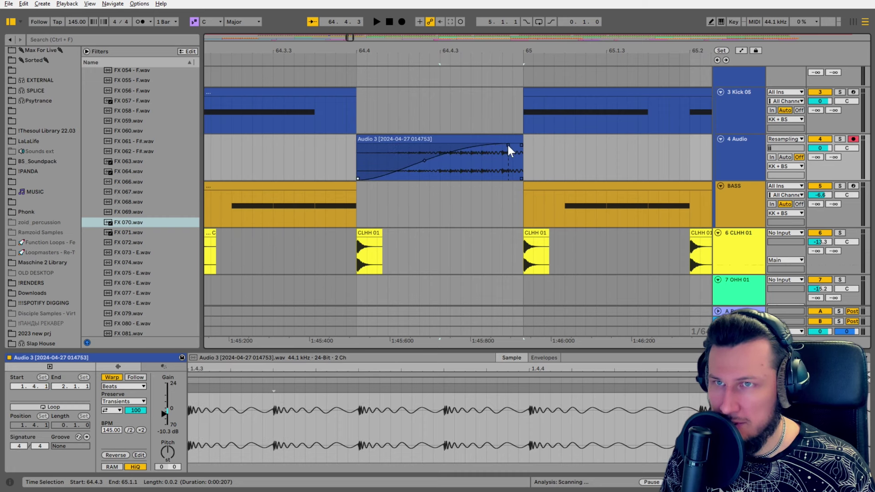
{"action": "mouse_move", "coordinate": [508, 145]}
{"action": "left_mouse_down"}
{"action": "mouse_move", "coordinate": [351, 144]}
{"action": "mouse_move", "coordinate": [520, 151]}
{"action": "left_mouse_up"}
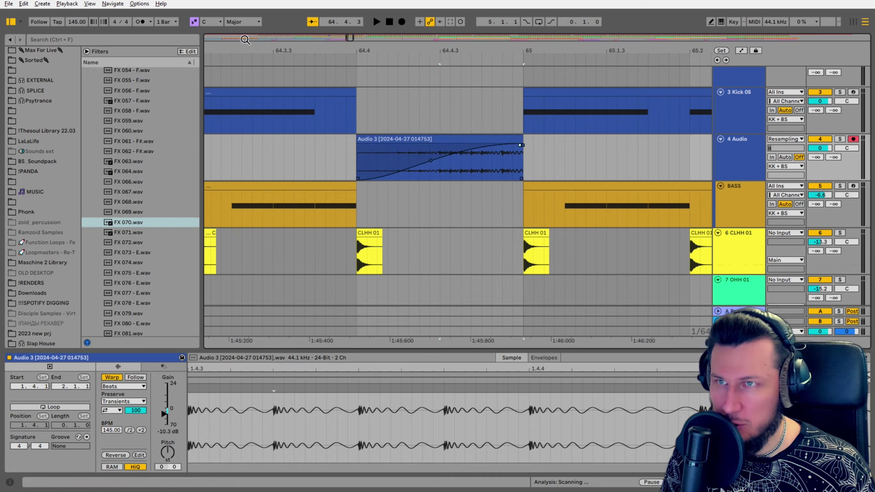
Play the faded kick roll from 64.2 into bar 65
{"action": "left_click_drag", "start_coordinate": [386, 52], "coordinate": [474, 63]}
{"action": "left_click", "coordinate": [411, 156]}
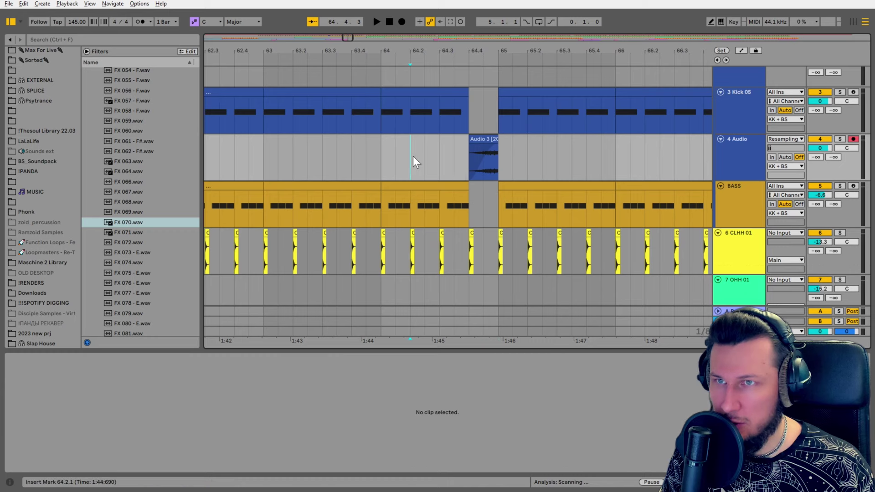
{"action": "key", "text": "space"}
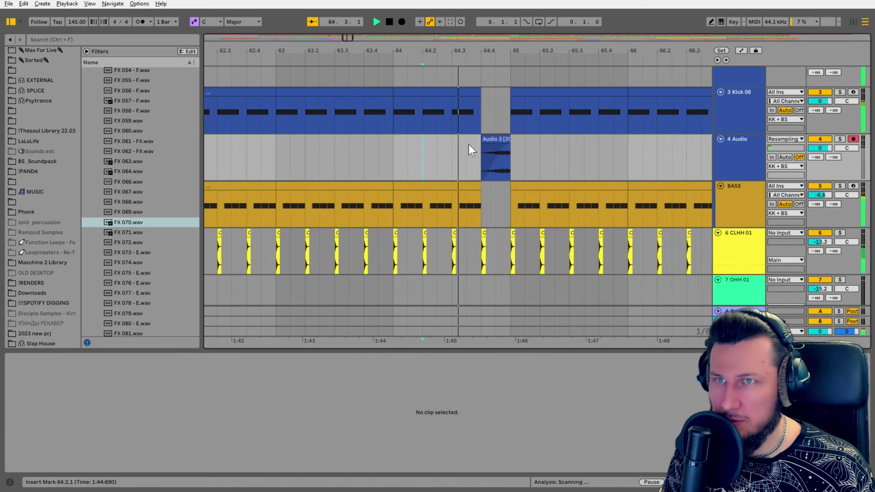
{"action": "left_click", "coordinate": [440, 169]}
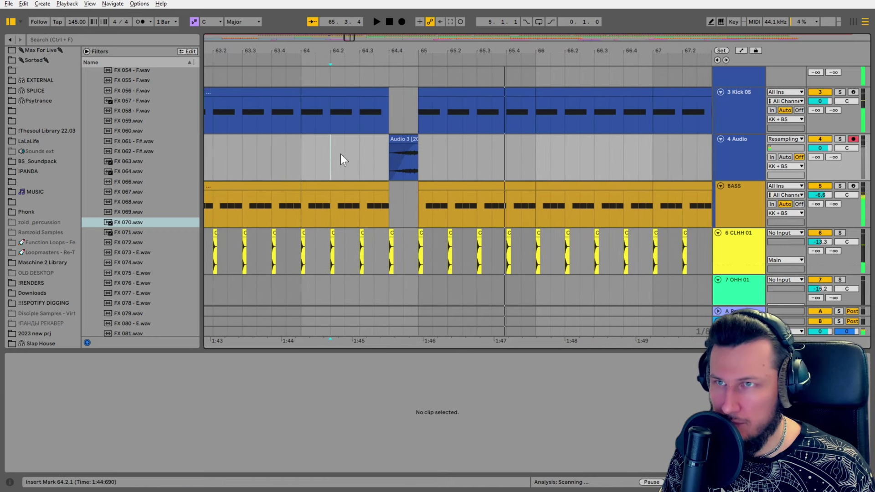
{"action": "left_click", "coordinate": [340, 157]}
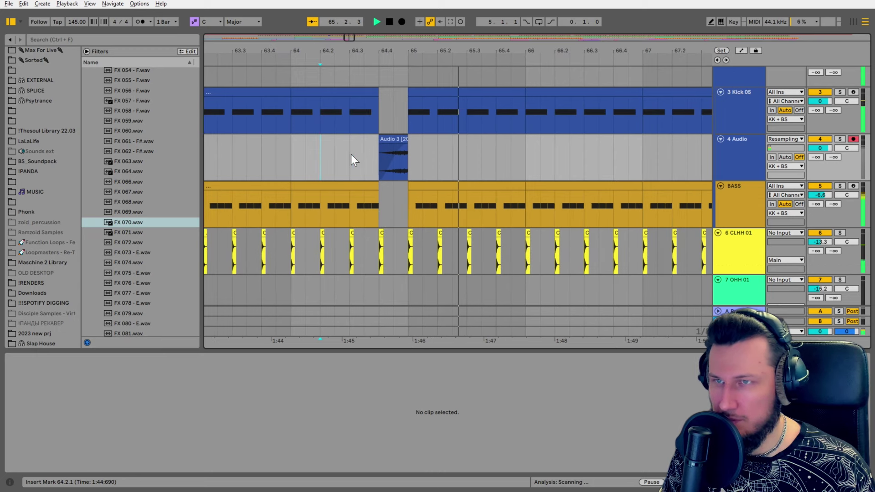
{"action": "key", "text": "space"}
Trim the kick roll clip's end to a thirty-second note before bar 65 and play the transition
{"action": "left_click_drag", "start_coordinate": [380, 51], "coordinate": [382, 91]}
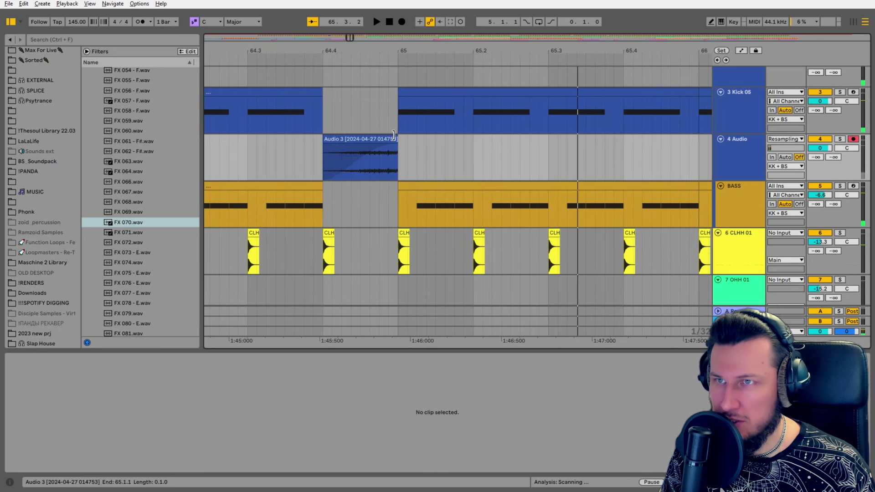
{"action": "left_click_drag", "start_coordinate": [398, 155], "coordinate": [380, 155]}
{"action": "left_click", "coordinate": [314, 150]}
{"action": "key", "text": "space"}
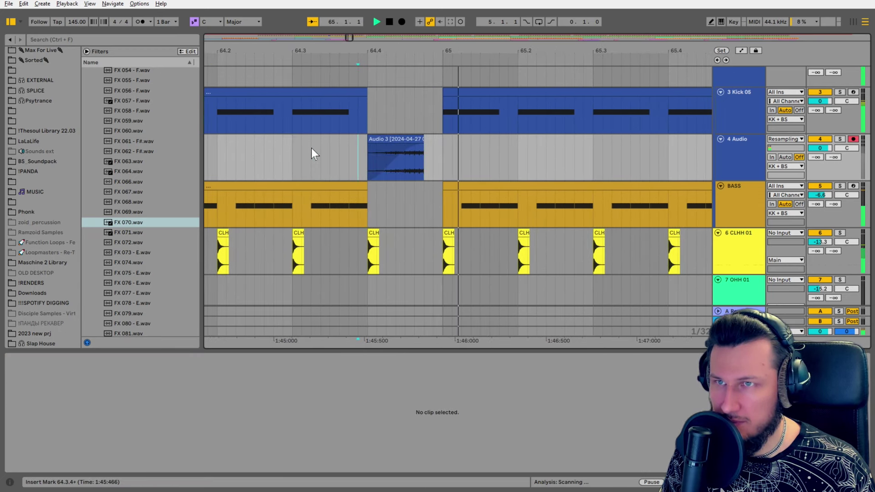
{"action": "left_click", "coordinate": [325, 167]}
{"action": "left_click_drag", "start_coordinate": [336, 139], "coordinate": [346, 139]}
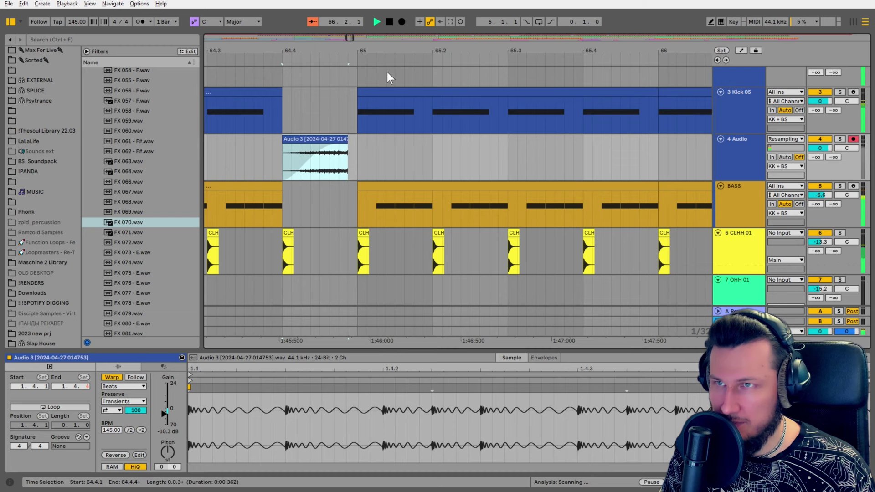
{"action": "key", "text": "space"}
Record the resampled playback from bar 69 onto the 4 Audio track and trim the recording to end at bar 70
{"action": "left_click_drag", "start_coordinate": [387, 51], "coordinate": [327, 17]}
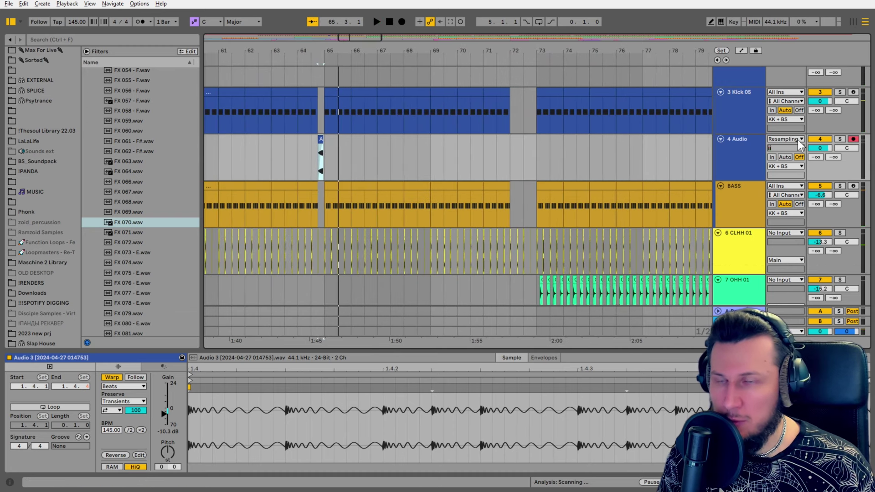
{"action": "left_click", "coordinate": [539, 146]}
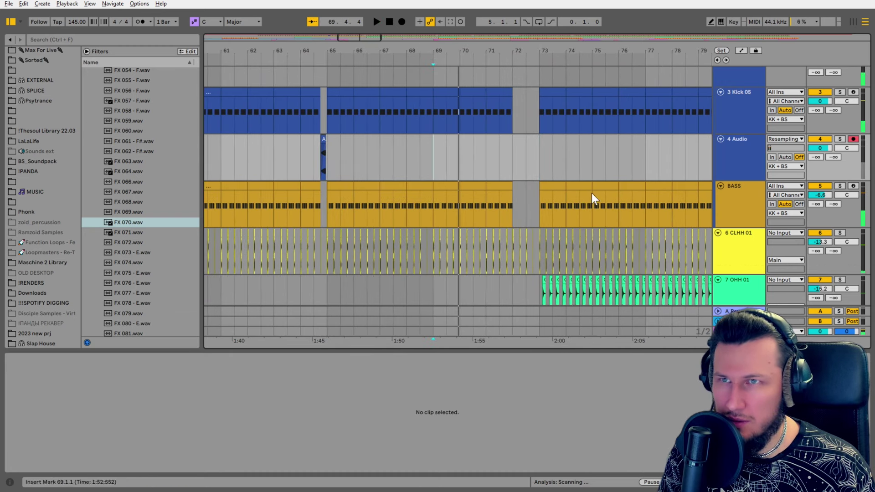
{"action": "left_click", "coordinate": [841, 139]}
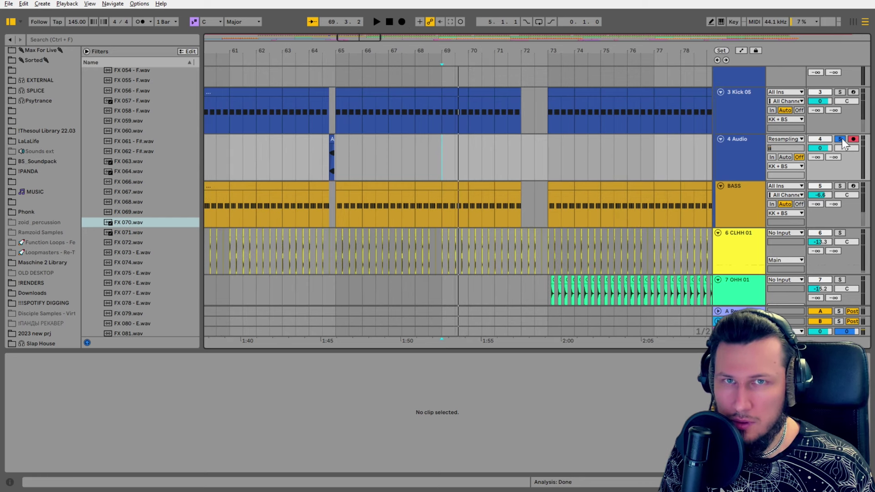
{"action": "left_click", "coordinate": [840, 139]}
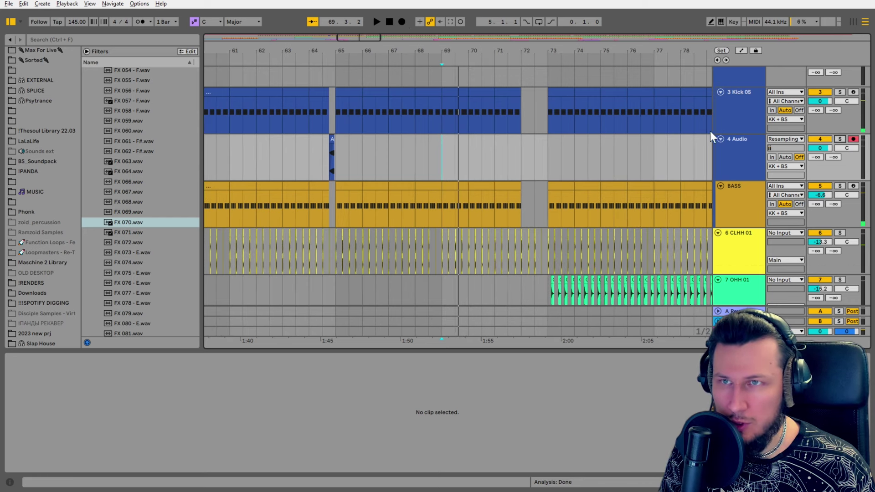
{"action": "left_click", "coordinate": [402, 22]}
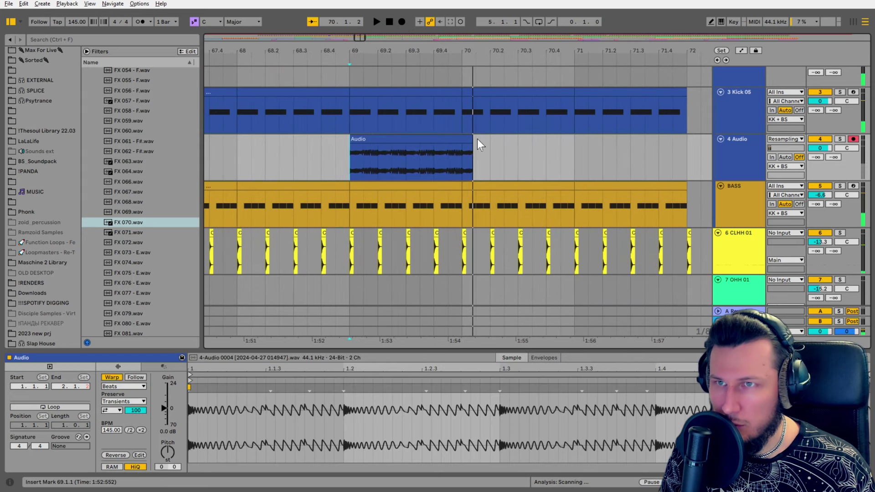
{"action": "left_click_drag", "start_coordinate": [472, 139], "coordinate": [462, 139]}
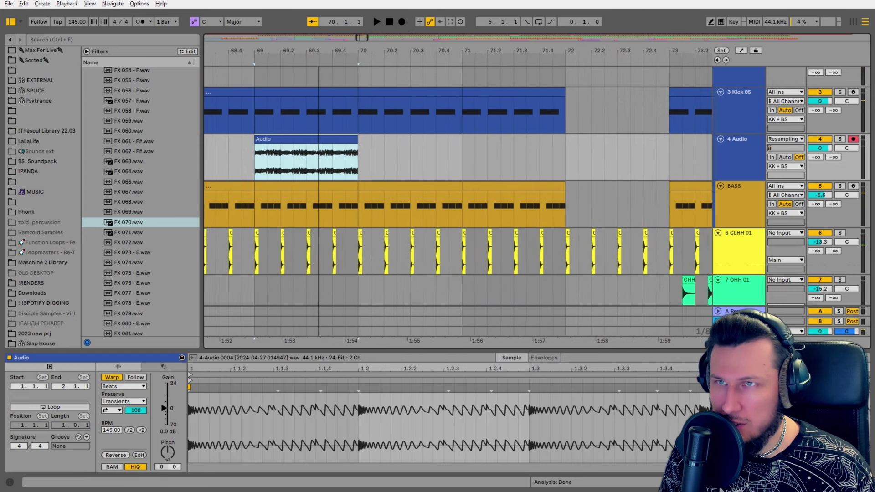
Move the one-bar resampled clip from bar 69 into the empty bar 72 and play it
{"action": "key", "text": "minus"}
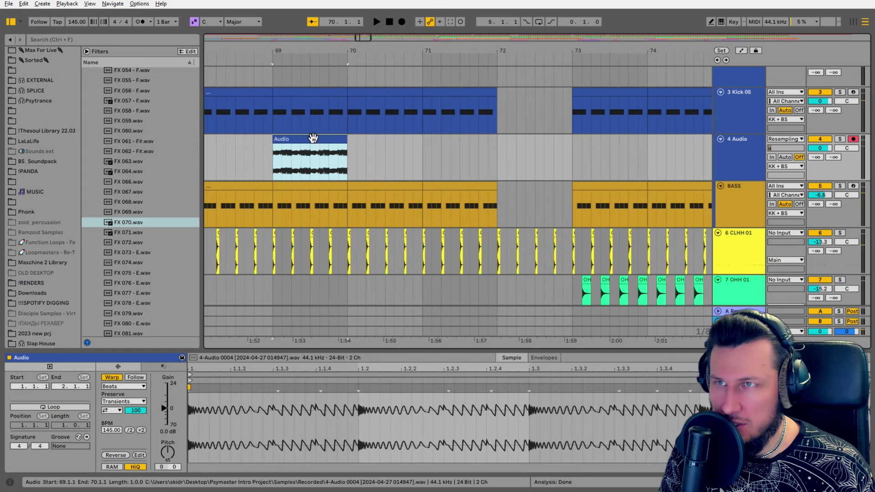
{"action": "left_click_drag", "start_coordinate": [312, 145], "coordinate": [537, 152]}
{"action": "key", "text": "space"}
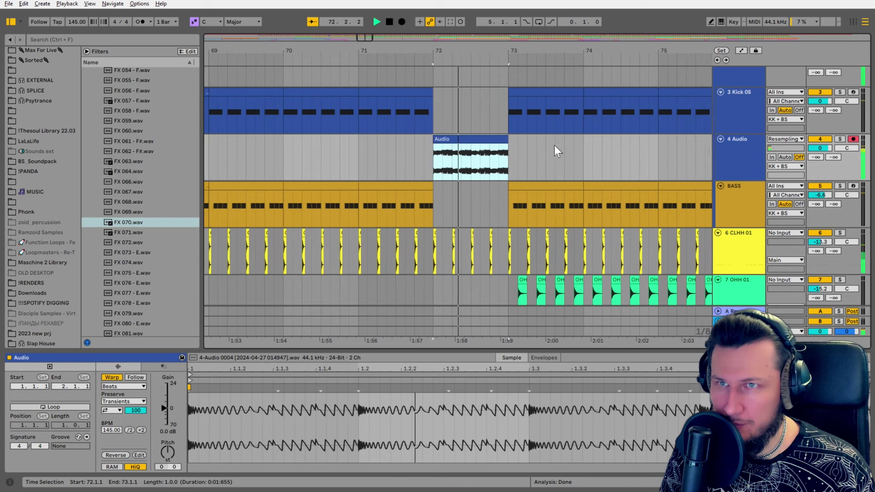
{"action": "key", "text": "space"}
Reverse the resampled clip in bar 72 and play it from the start of the bar
{"action": "left_click_drag", "start_coordinate": [417, 51], "coordinate": [380, 137]}
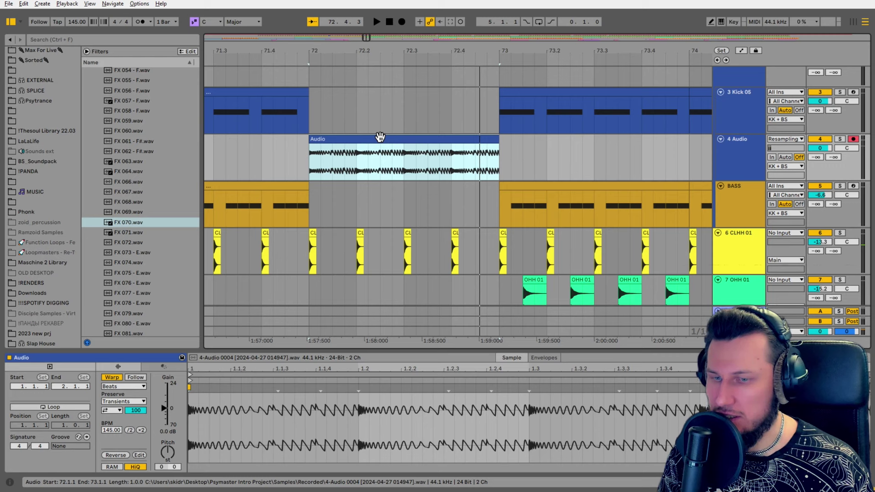
{"action": "key", "text": "r"}
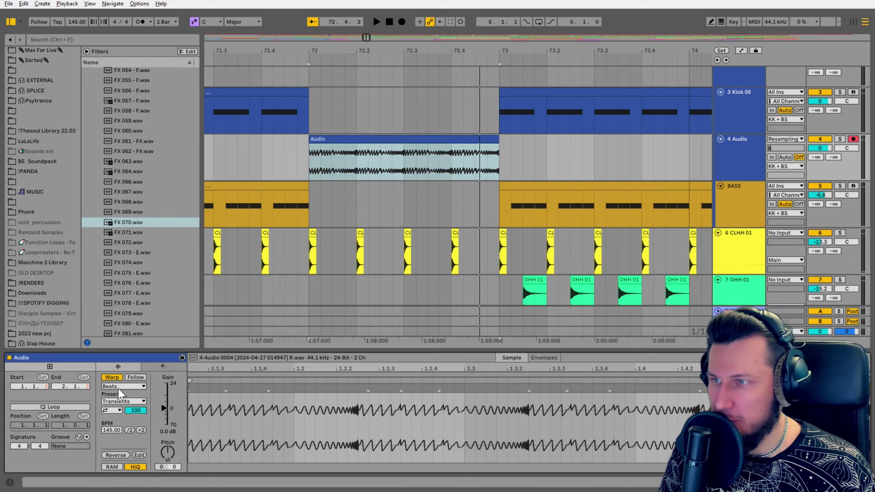
{"action": "left_click", "coordinate": [115, 455]}
{"action": "left_click", "coordinate": [115, 455]}
{"action": "left_click", "coordinate": [116, 456]}
{"action": "left_click", "coordinate": [115, 455]}
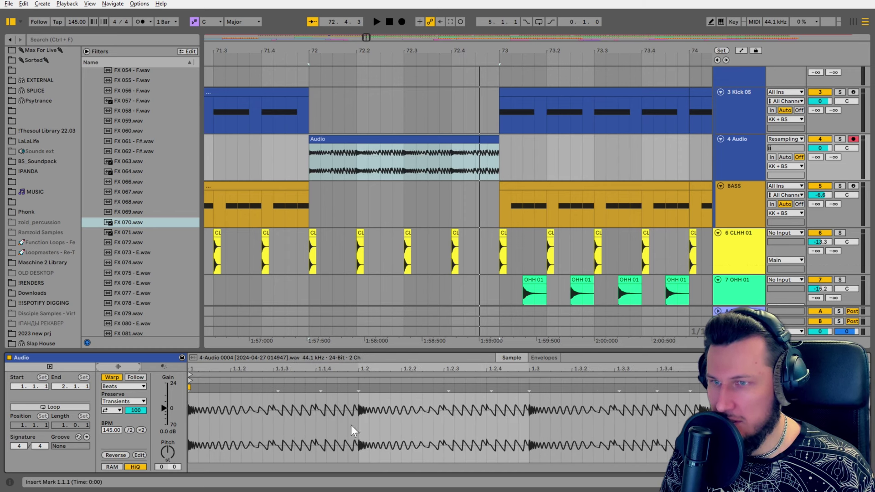
{"action": "left_click", "coordinate": [115, 456]}
{"action": "left_click", "coordinate": [306, 168]}
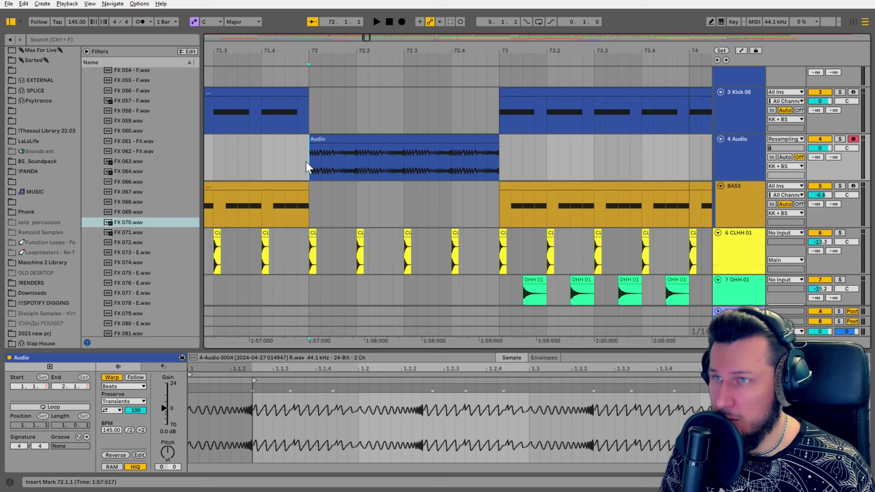
{"action": "key", "text": "space"}
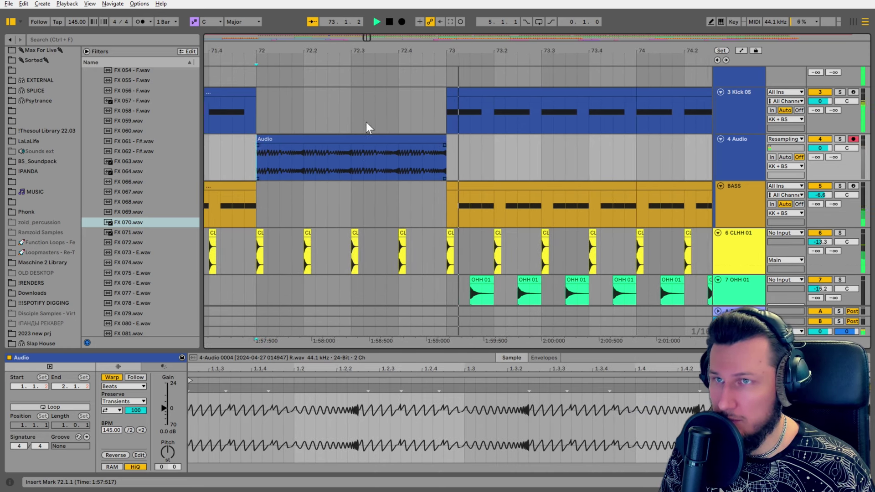
{"action": "scroll", "coordinate": [450, 130], "scroll_direction": "down", "scroll_amount": 4}
{"action": "key", "text": "space"}
Trim the reversed clip's start to 72.3, keeping only the last two beats before bar 73, and play it
{"action": "scroll", "coordinate": [451, 130], "scroll_direction": "up", "scroll_amount": 2}
{"action": "left_click_drag", "start_coordinate": [379, 144], "coordinate": [446, 142]}
{"action": "key", "text": "space"}
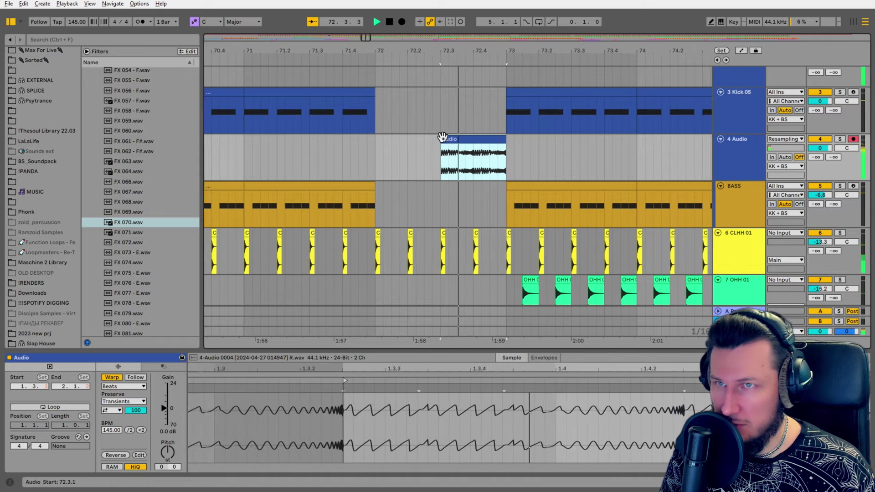
{"action": "left_click", "coordinate": [381, 130]}
{"action": "key", "text": "space"}
Split off the reversed clip's last thirty-second note before bar 73, copy it to the start of bar 72 and duplicate it repeatedly
{"action": "scroll", "coordinate": [414, 149], "scroll_direction": "up", "scroll_amount": 3}
{"action": "left_click", "coordinate": [562, 149]}
{"action": "key", "text": "ctrl+e"}
{"action": "left_click_drag", "start_coordinate": [563, 150], "coordinate": [269, 148]}
{"action": "key", "text": "ctrl+d"}
{"action": "key", "text": "ctrl+d"}
{"action": "key", "text": "ctrl+d"}
{"action": "key", "text": "ctrl+d"}
Copy a thirty-second-note slice from 72.3.4 of the reversed clip after the first repeats and duplicate it past 72.2
{"action": "left_click", "coordinate": [477, 156]}
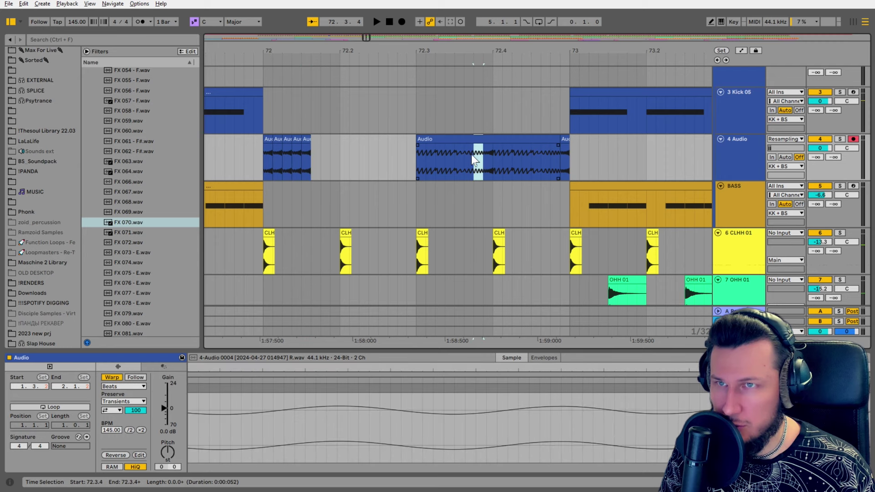
{"action": "left_click", "coordinate": [304, 155]}
{"action": "key", "text": "ctrl+d"}
{"action": "key", "text": "ctrl+d"}
{"action": "key", "text": "ctrl+d"}
{"action": "key", "text": "ctrl+d"}
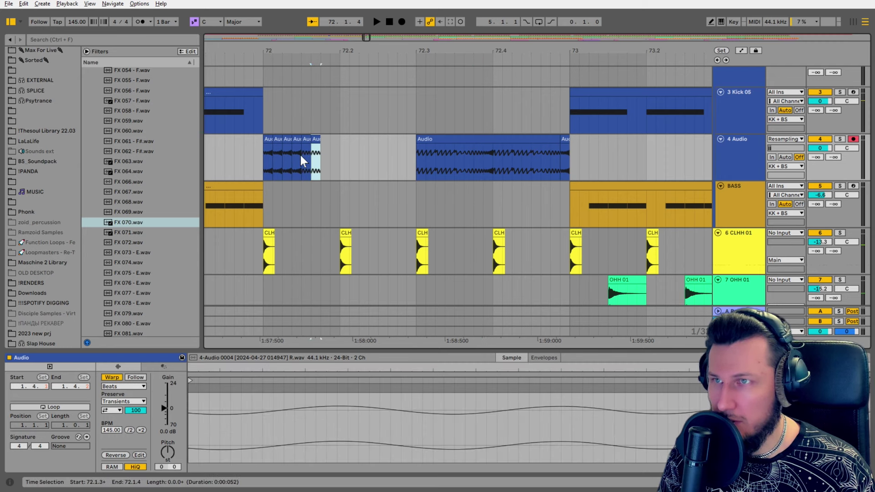
Copy a thirty-second-note slice from just after 72.3.2 to 72.2 and duplicate it through the first half of that beat
{"action": "left_click", "coordinate": [447, 157]}
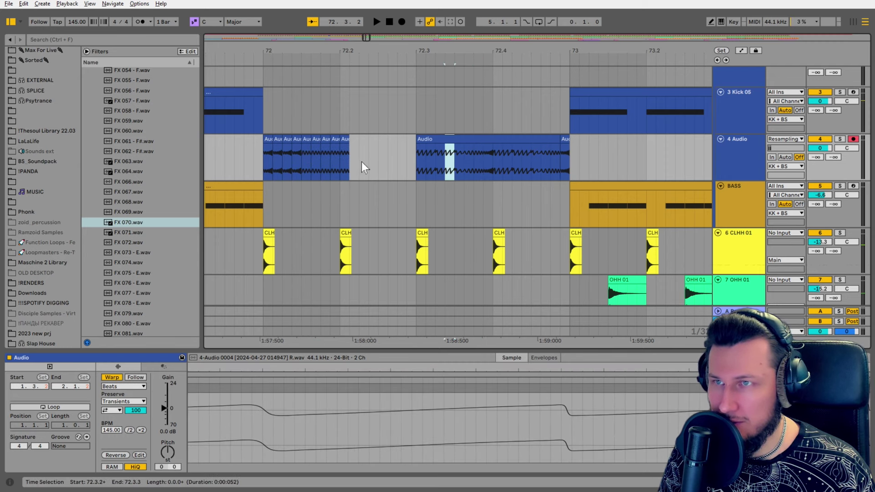
{"action": "left_click", "coordinate": [344, 155]}
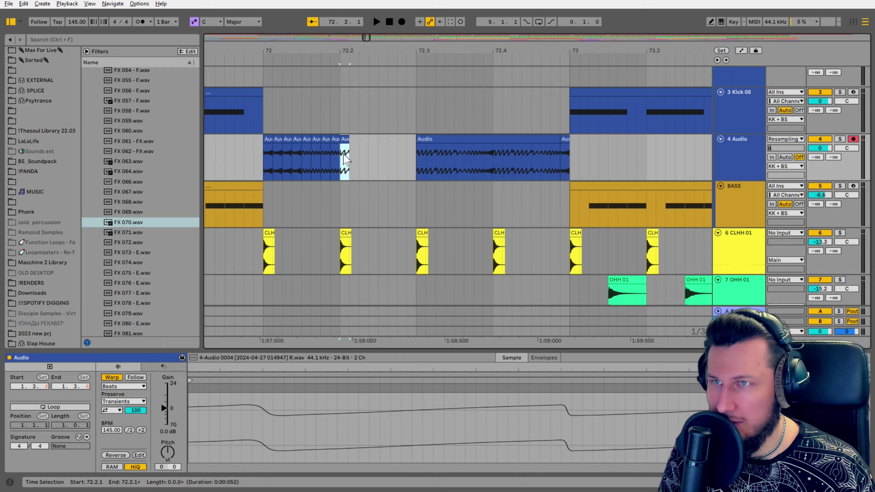
{"action": "key", "text": "ctrl+d"}
{"action": "key", "text": "ctrl+d"}
{"action": "key", "text": "ctrl+d"}
{"action": "key", "text": "ctrl+d"}
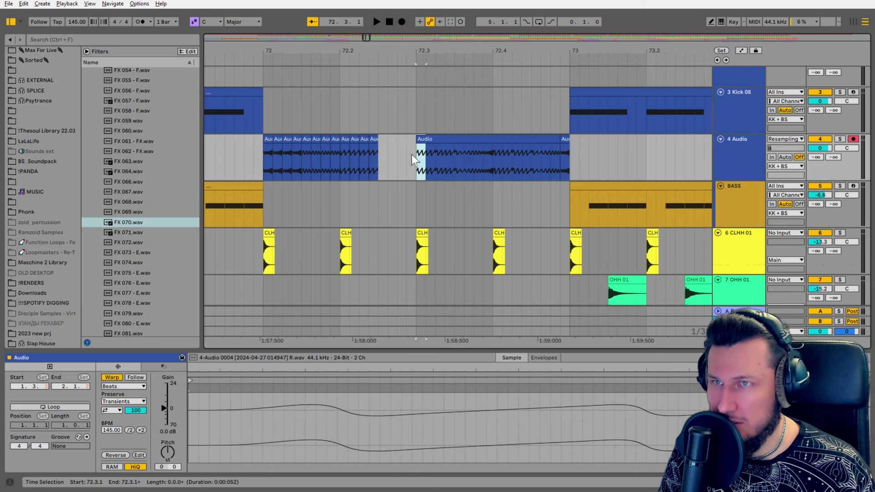
Fill the remaining gap up to 72.3 with repeats of the clip's first thirty-second note and play the stutter fill
{"action": "key", "text": "ctrl+d"}
{"action": "key", "text": "ctrl+d"}
{"action": "key", "text": "ctrl+d"}
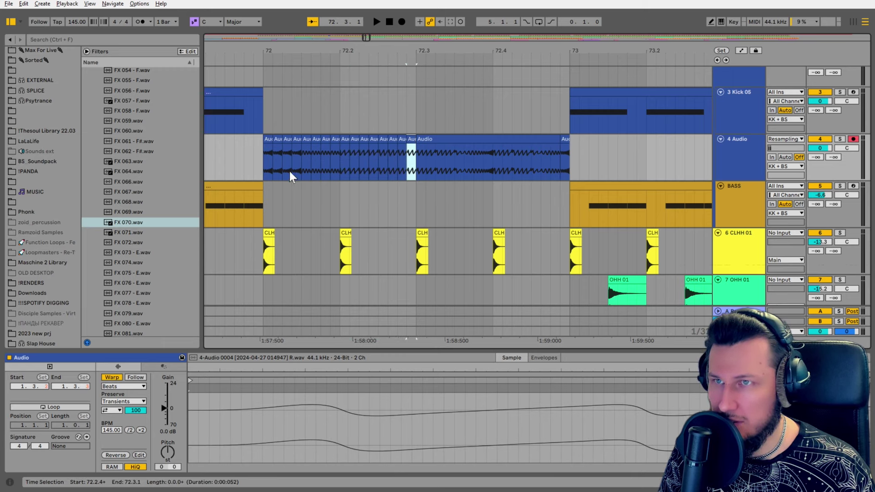
{"action": "left_click", "coordinate": [259, 162]}
{"action": "key", "text": "space"}
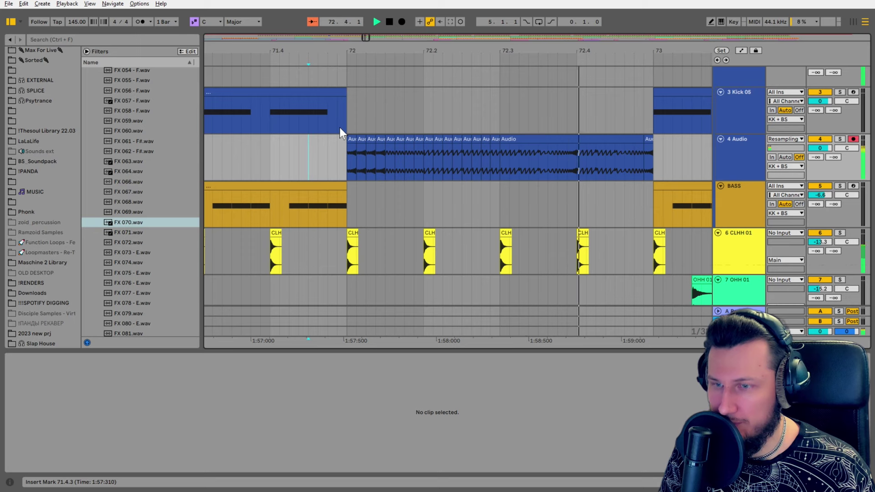
{"action": "left_click_drag", "start_coordinate": [452, 48], "coordinate": [502, 13]}
{"action": "key", "text": "space"}
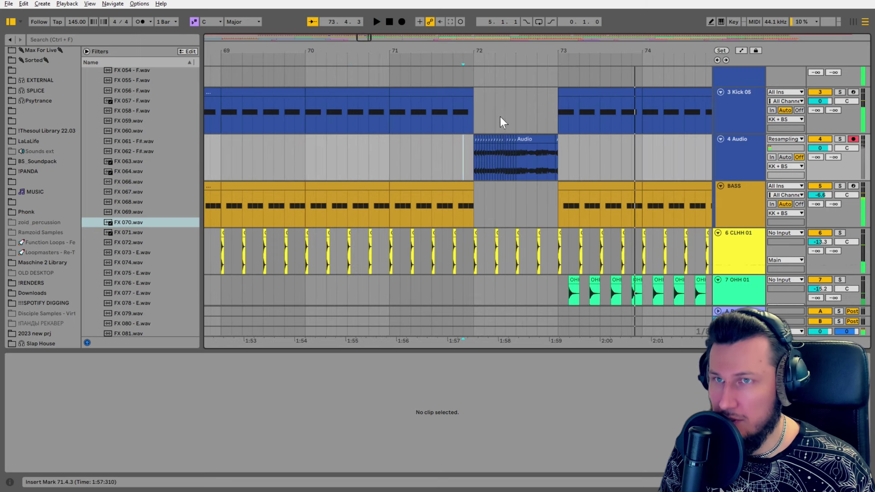
Play the arrangement from just before bar 70 and open the 4 Audio track's device chain
{"action": "left_click", "coordinate": [479, 140]}
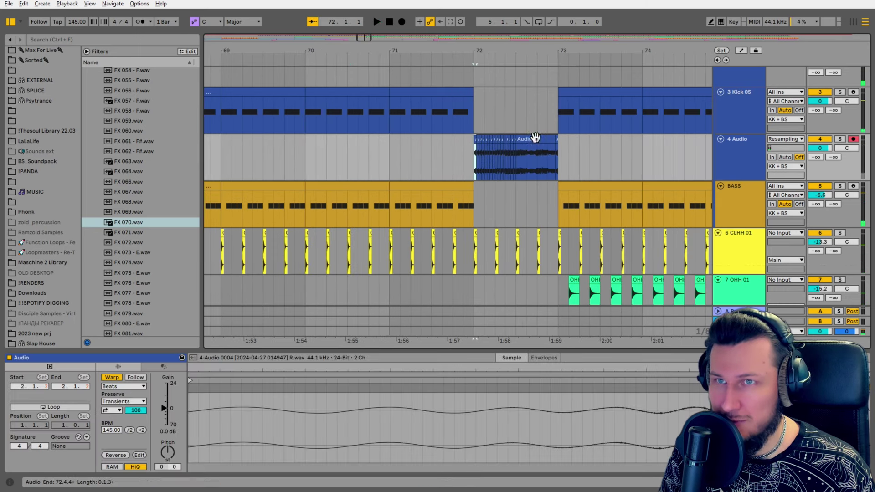
{"action": "left_click", "coordinate": [293, 113]}
{"action": "key", "text": "space"}
{"action": "key", "text": "space"}
{"action": "double_click", "coordinate": [745, 148]}
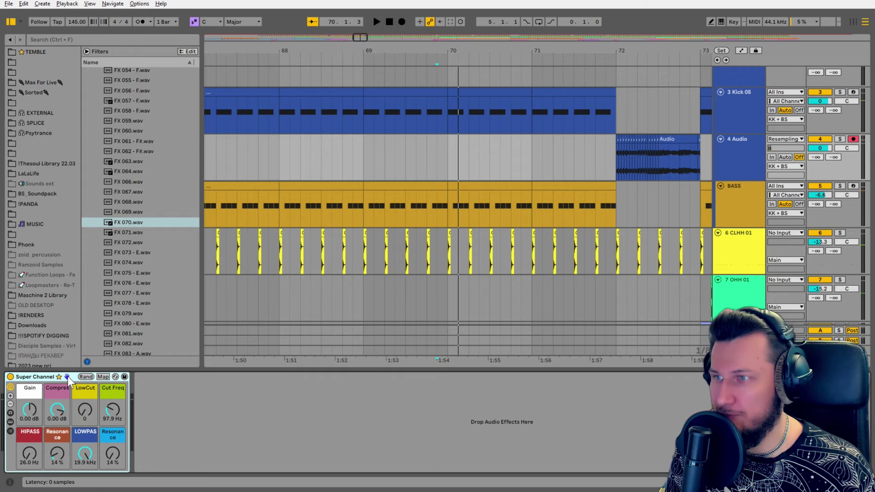
Replace the Super Channel rack on the 4 Audio track with an Auto Filter
{"action": "key", "text": "Delete"}
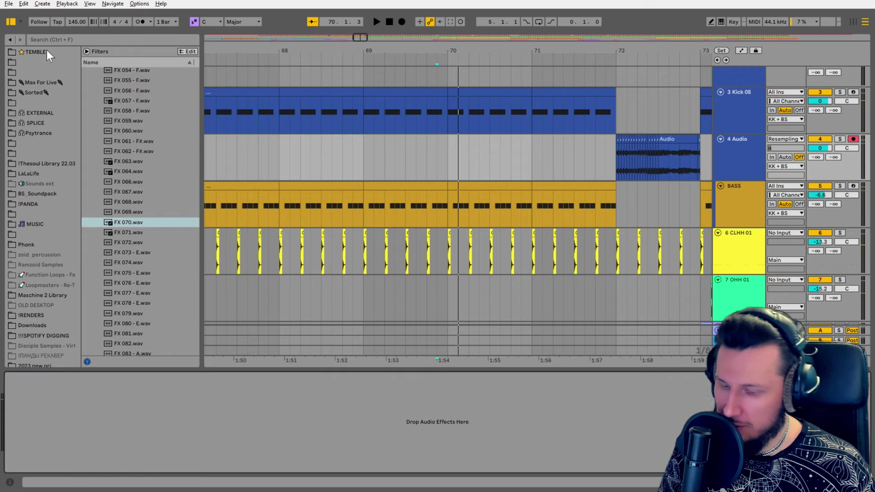
{"action": "key", "text": "ctrl+f"}
{"action": "type", "text": "auto fil"}
{"action": "key", "text": "Return"}
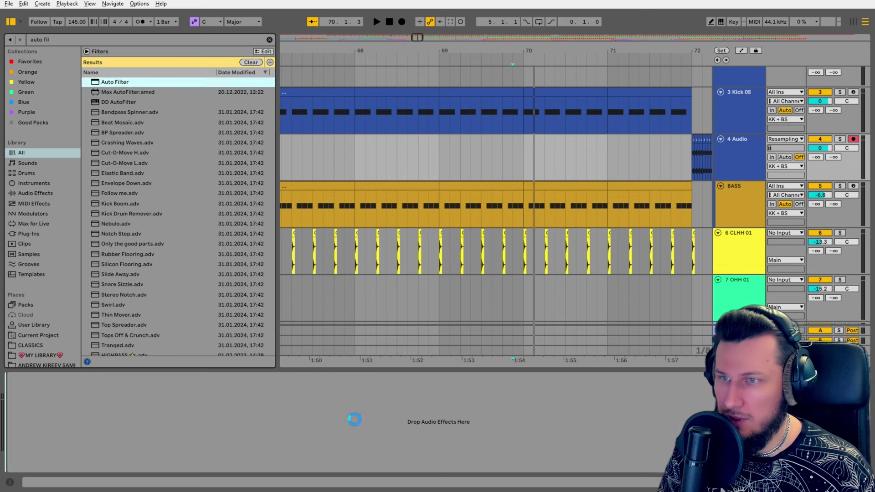
Automate the Auto Filter frequency over bar 72, rising from 26 Hz to a mid-bar peak and falling towards bar 73, during playback
{"action": "left_click_drag", "start_coordinate": [693, 50], "coordinate": [389, 49]}
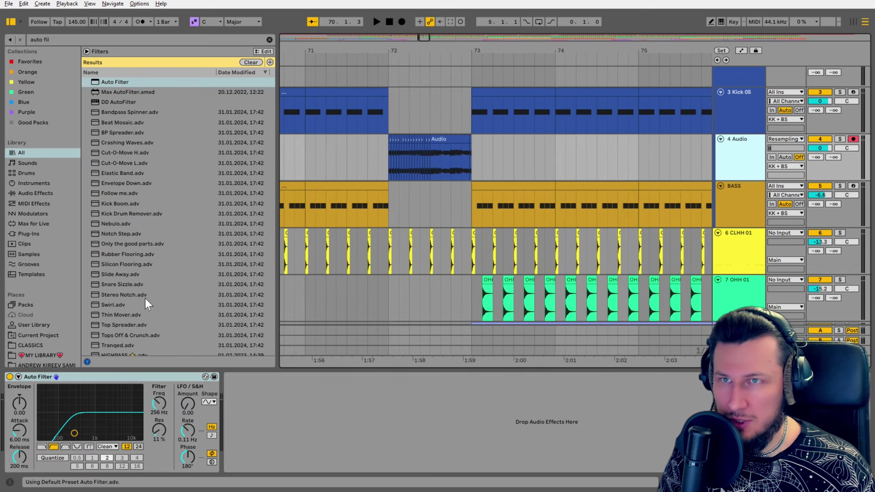
{"action": "right_click", "coordinate": [159, 401]}
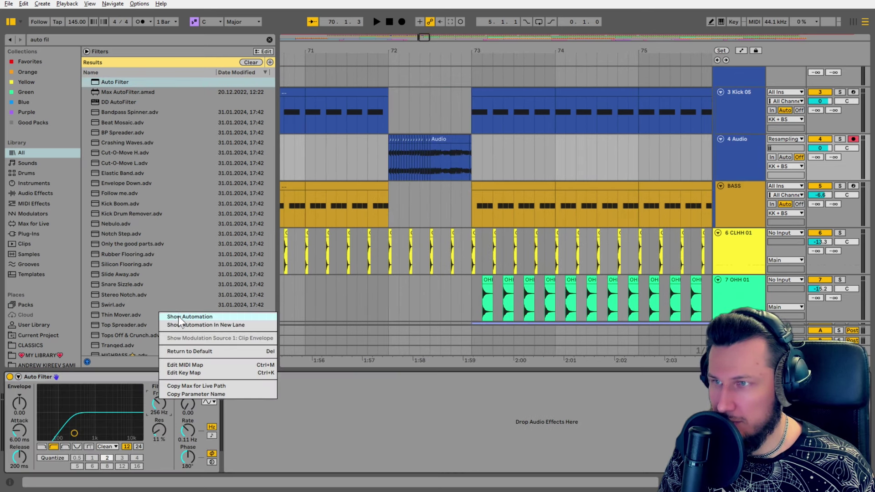
{"action": "left_click", "coordinate": [178, 316]}
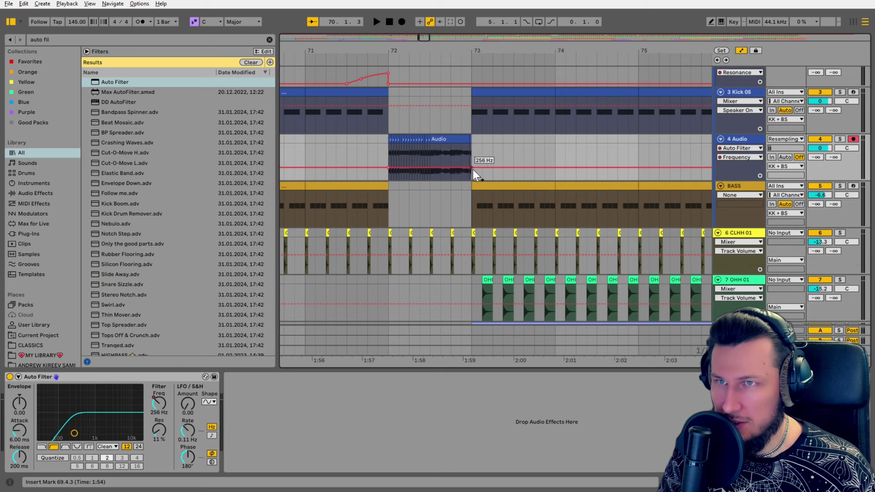
{"action": "mouse_move", "coordinate": [441, 168]}
{"action": "left_mouse_down"}
{"action": "mouse_move", "coordinate": [441, 157]}
{"action": "mouse_move", "coordinate": [405, 156]}
{"action": "mouse_move", "coordinate": [420, 150]}
{"action": "left_mouse_up"}
{"action": "left_click", "coordinate": [387, 156]}
{"action": "key", "text": "space"}
{"action": "left_click_drag", "start_coordinate": [468, 156], "coordinate": [469, 167]}
{"action": "left_click_drag", "start_coordinate": [452, 168], "coordinate": [452, 179]}
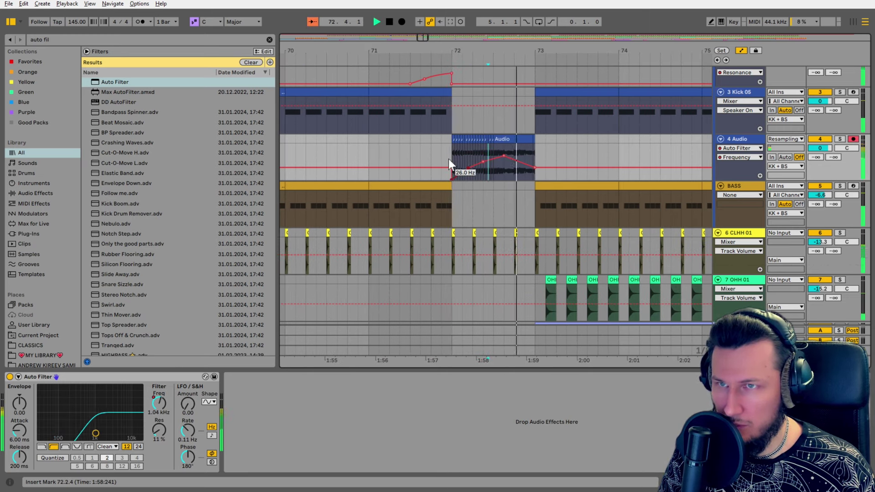
{"action": "key", "text": "space"}
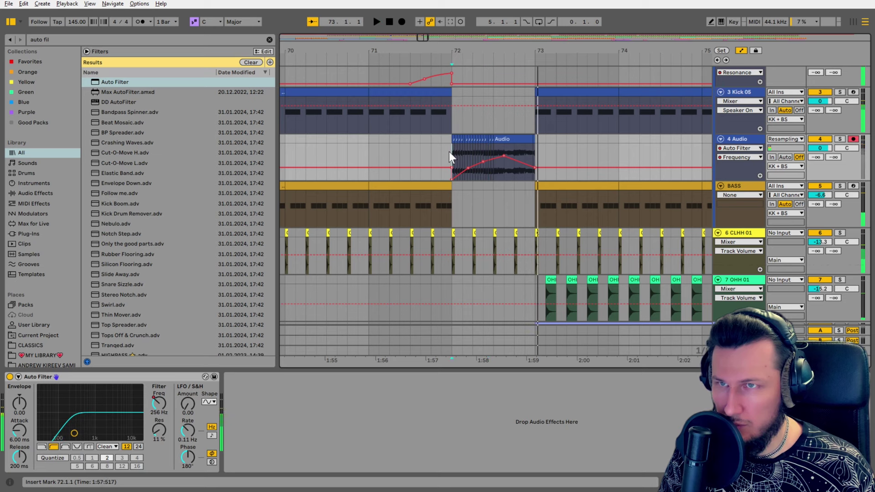
Reshape the filter frequency curve around the middle of bar 72 while playing the fill
{"action": "key", "text": "space"}
{"action": "mouse_move", "coordinate": [493, 162]}
{"action": "left_mouse_down"}
{"action": "mouse_move", "coordinate": [518, 162]}
{"action": "mouse_move", "coordinate": [509, 157]}
{"action": "left_mouse_up"}
{"action": "key", "text": "space"}
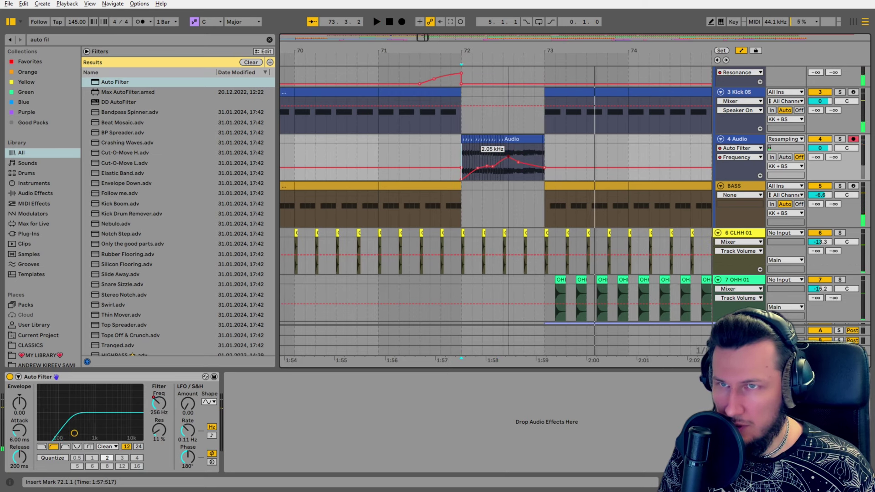
Automate the Auto Filter resonance to peak mid-bar 72 and drop back by bar 73, and play the fill
{"action": "right_click", "coordinate": [157, 426]}
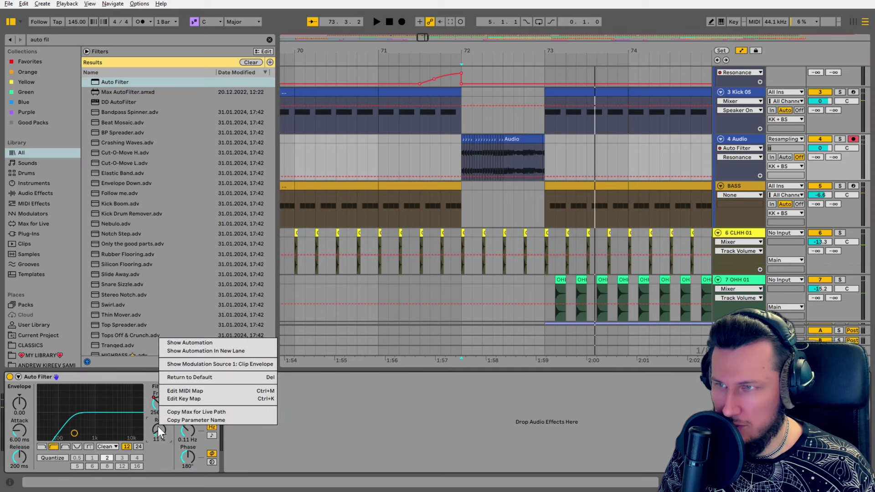
{"action": "left_click", "coordinate": [195, 341]}
{"action": "left_click", "coordinate": [462, 177]}
{"action": "left_click", "coordinate": [545, 177]}
{"action": "left_click_drag", "start_coordinate": [499, 177], "coordinate": [504, 176]}
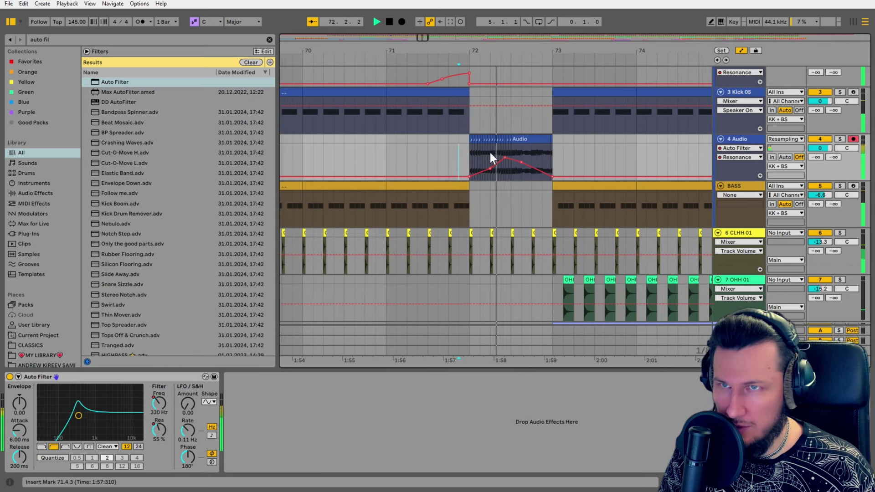
{"action": "left_click", "coordinate": [479, 152]}
{"action": "left_click_drag", "start_coordinate": [499, 162], "coordinate": [499, 165]}
{"action": "key", "text": "space"}
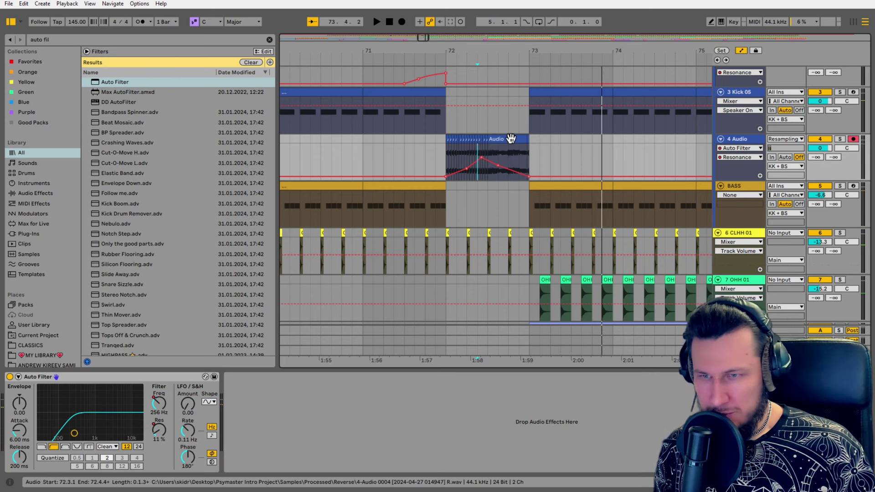
Show the whole arrangement, play it from bar 65 and look through all the tracks
{"action": "key", "text": "w"}
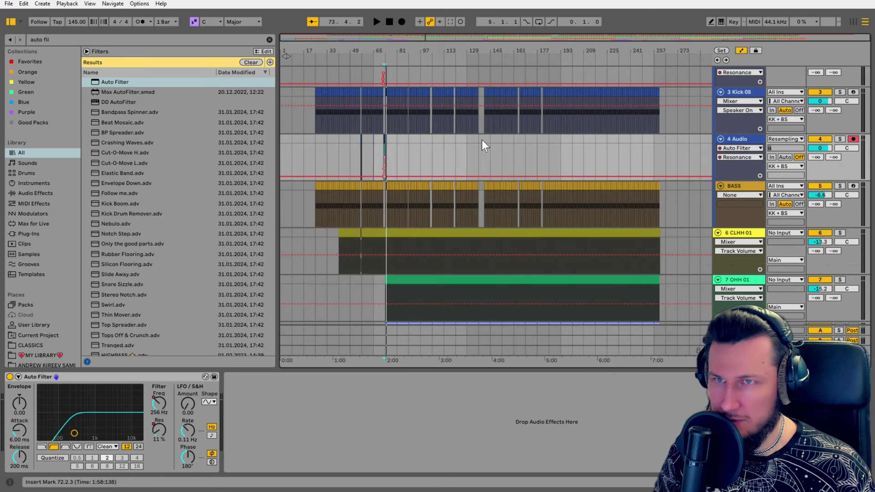
{"action": "scroll", "coordinate": [497, 155], "scroll_direction": "down", "scroll_amount": 6}
{"action": "scroll", "coordinate": [508, 169], "scroll_direction": "down", "scroll_amount": 1}
{"action": "scroll", "coordinate": [508, 173], "scroll_direction": "up", "scroll_amount": 8}
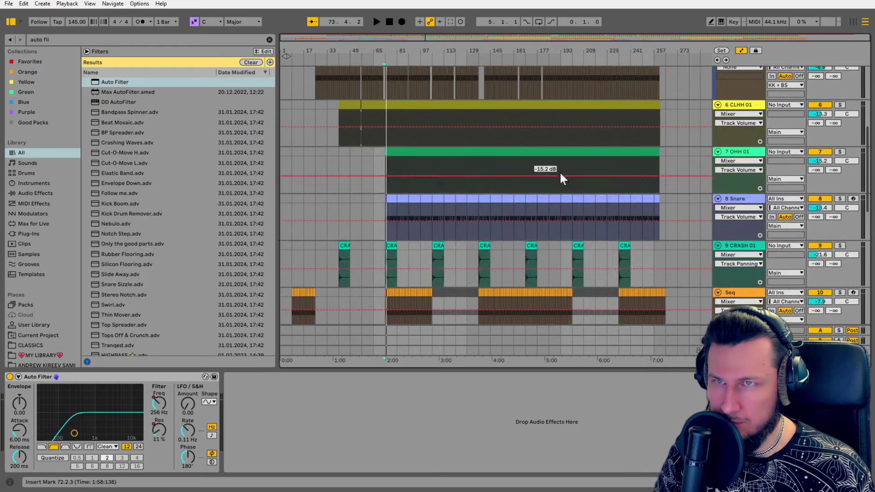
{"action": "left_click", "coordinate": [374, 92]}
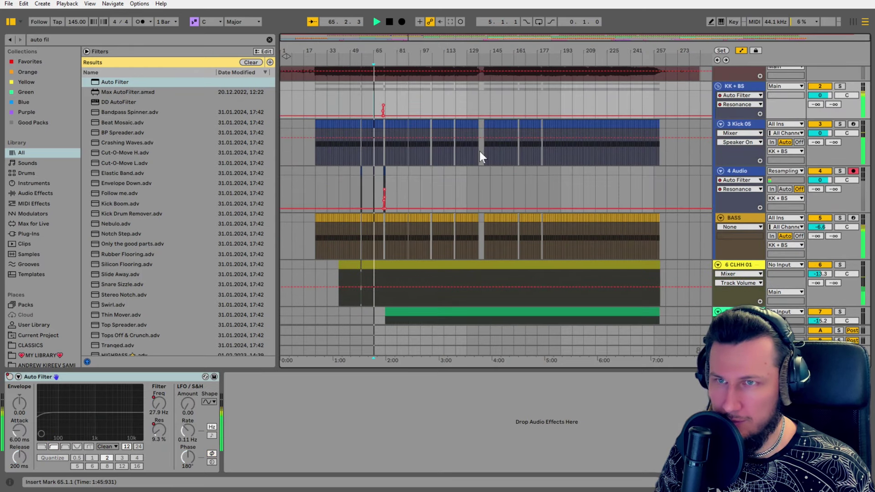
{"action": "scroll", "coordinate": [509, 252], "scroll_direction": "down", "scroll_amount": 10}
{"action": "scroll", "coordinate": [495, 155], "scroll_direction": "up", "scroll_amount": 10}
{"action": "scroll", "coordinate": [512, 227], "scroll_direction": "down", "scroll_amount": 9}
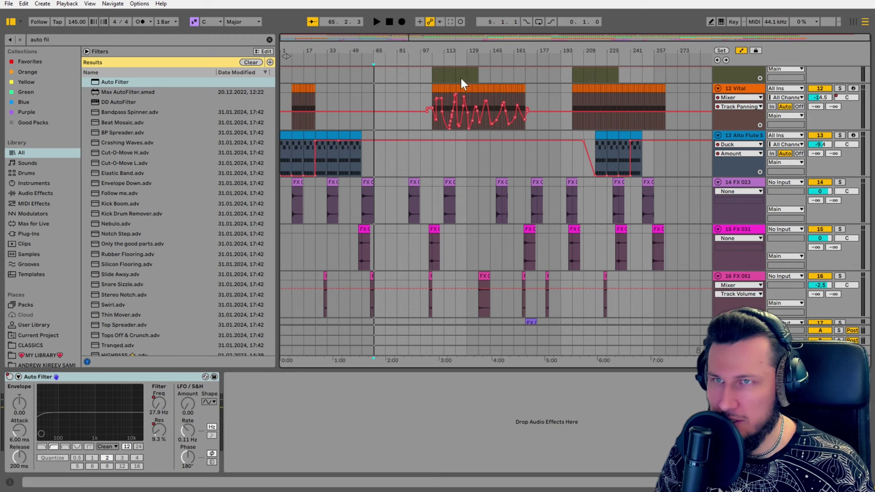
Select the Vital track from bar 97 to bar 169 and view the FX tracks beneath it
{"action": "left_click_drag", "start_coordinate": [461, 96], "coordinate": [526, 94]}
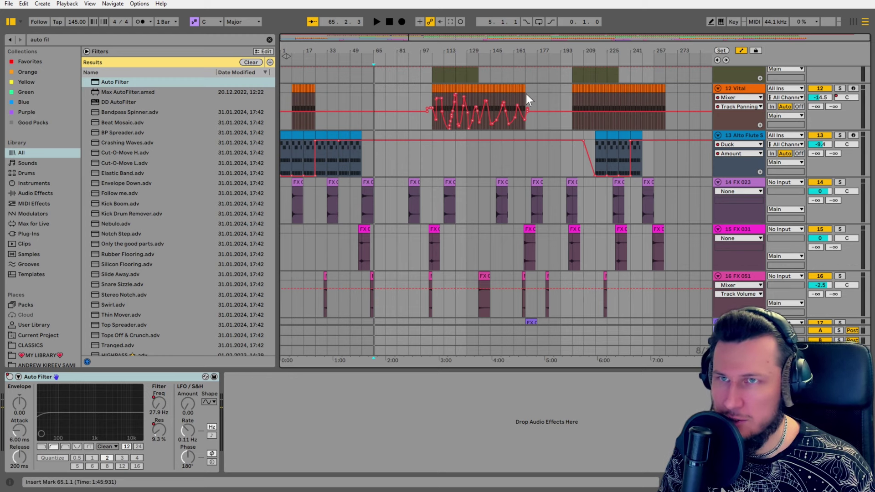
{"action": "left_click", "coordinate": [428, 94], "text": "shift"}
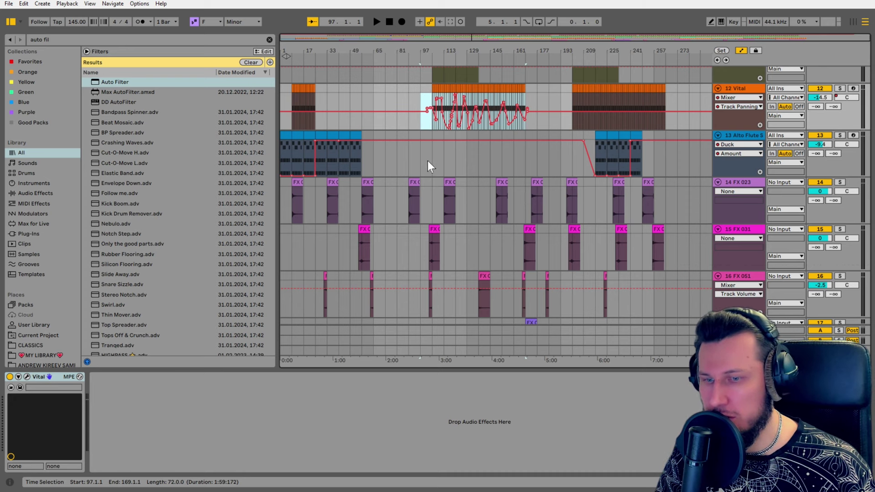
{"action": "scroll", "coordinate": [743, 297], "scroll_direction": "down", "scroll_amount": 2}
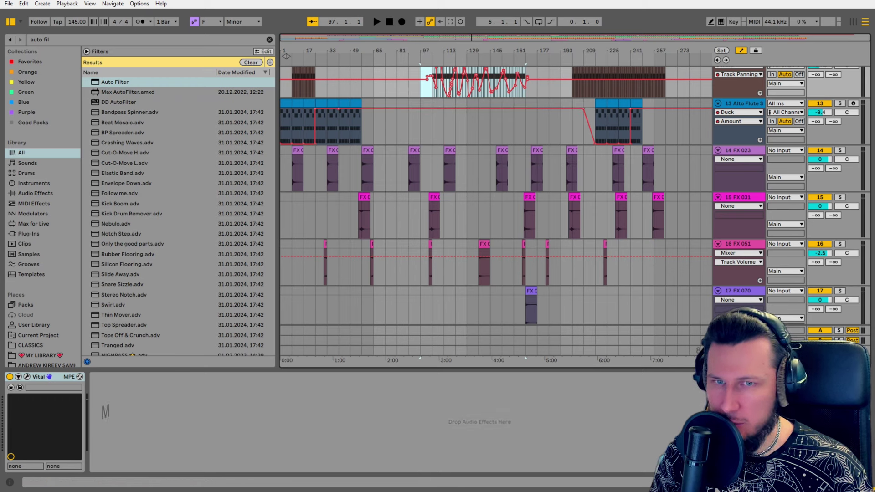
Enlarge the Main track, try its volume at 6 dB during playback from bar 33, and reset it to 0 dB
{"action": "left_click_drag", "start_coordinate": [747, 348], "coordinate": [746, 275]}
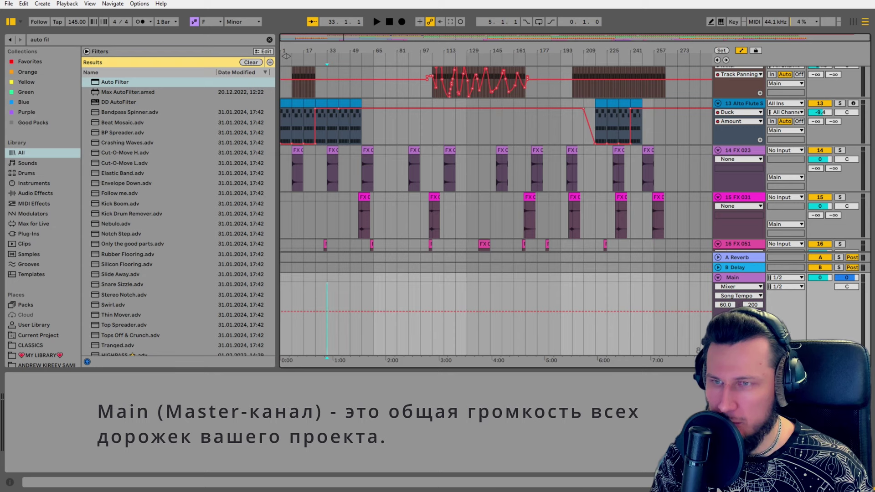
{"action": "key", "text": "space"}
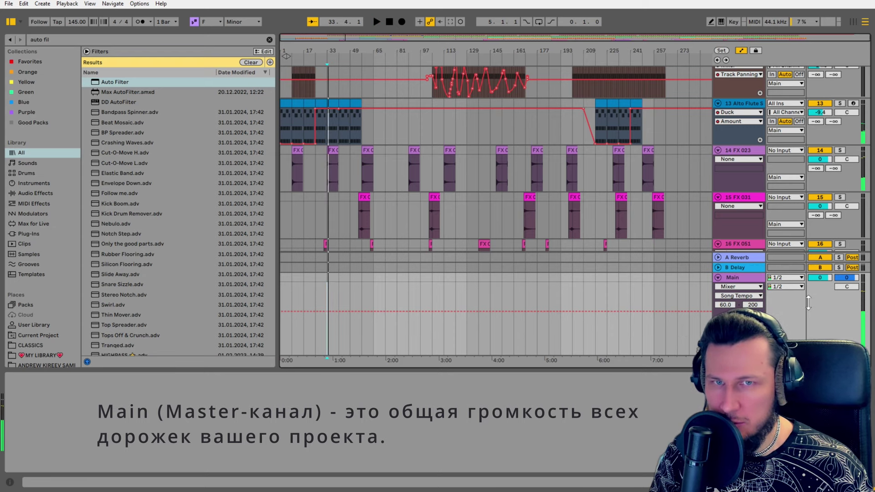
{"action": "left_click", "coordinate": [826, 279]}
{"action": "left_click_drag", "start_coordinate": [817, 278], "coordinate": [817, 268]}
{"action": "key", "text": "space"}
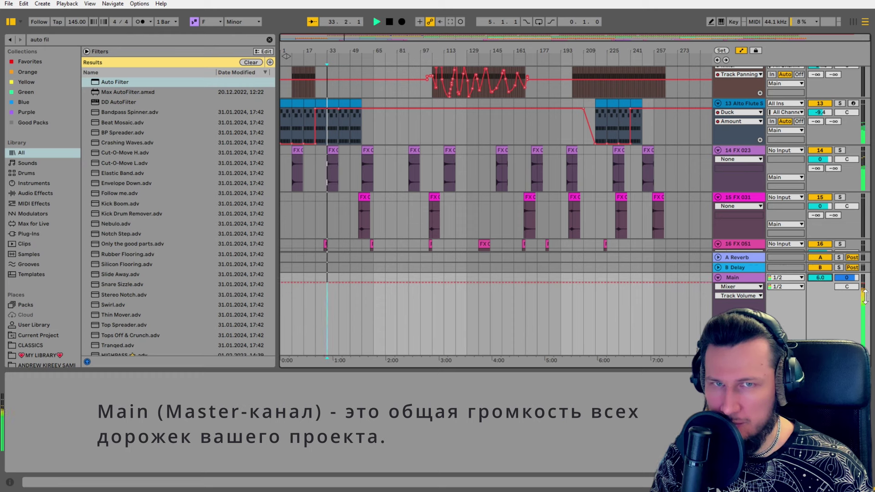
{"action": "double_click", "coordinate": [819, 278]}
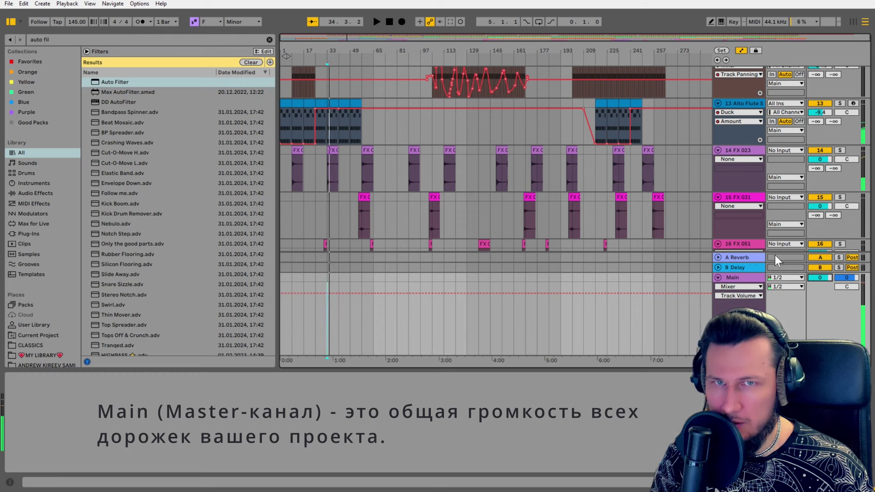
Add Utility to the Main track, raise its gain to 7.78 dB and play from bar 33 to check the Main meter
{"action": "key", "text": "ctrl+f"}
{"action": "type", "text": "uti"}
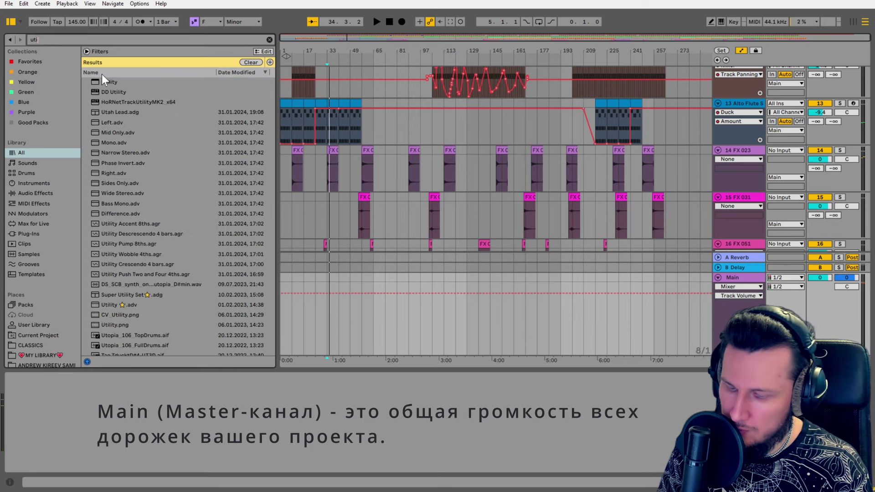
{"action": "type", "text": "lity"}
{"action": "left_click_drag", "start_coordinate": [107, 84], "coordinate": [63, 411]}
{"action": "left_click", "coordinate": [59, 408]}
{"action": "key", "text": "space"}
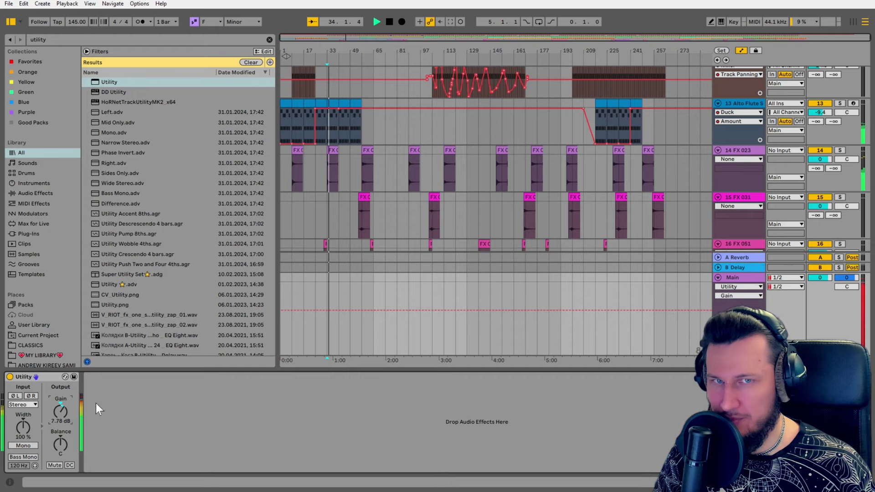
{"action": "key", "text": "space"}
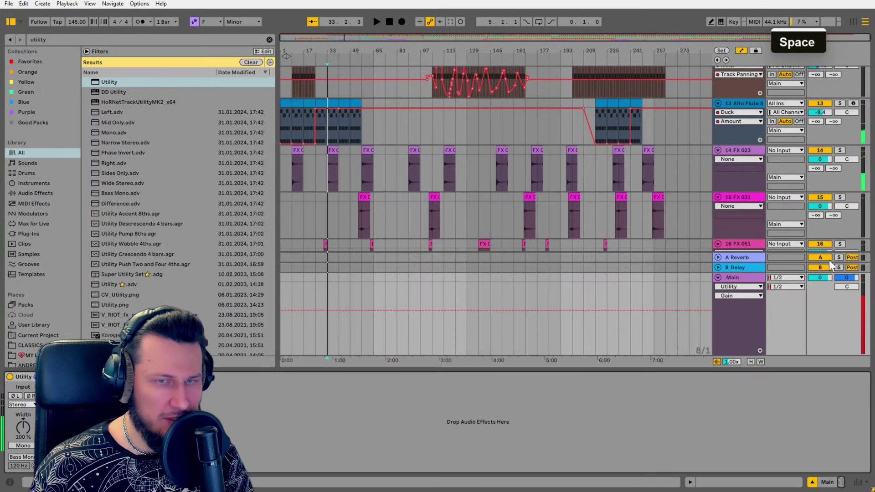
{"action": "left_click", "coordinate": [865, 282]}
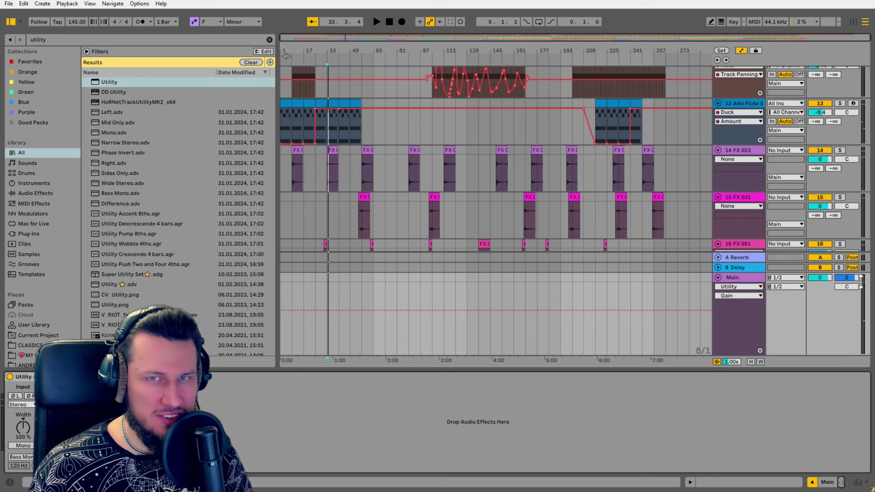
Look at the device chains of the Alto Flute, FX 023 and Main tracks
{"action": "mouse_move", "coordinate": [689, 313]}
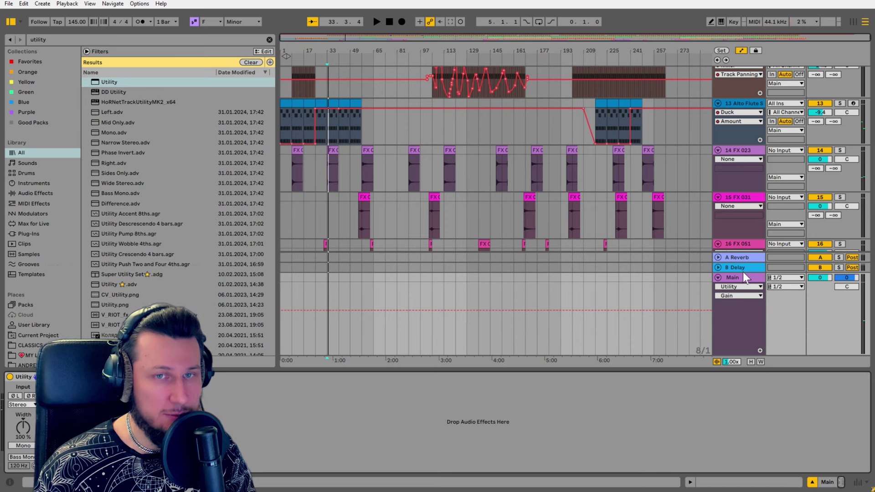
{"action": "left_click", "coordinate": [732, 103]}
{"action": "left_click", "coordinate": [738, 148]}
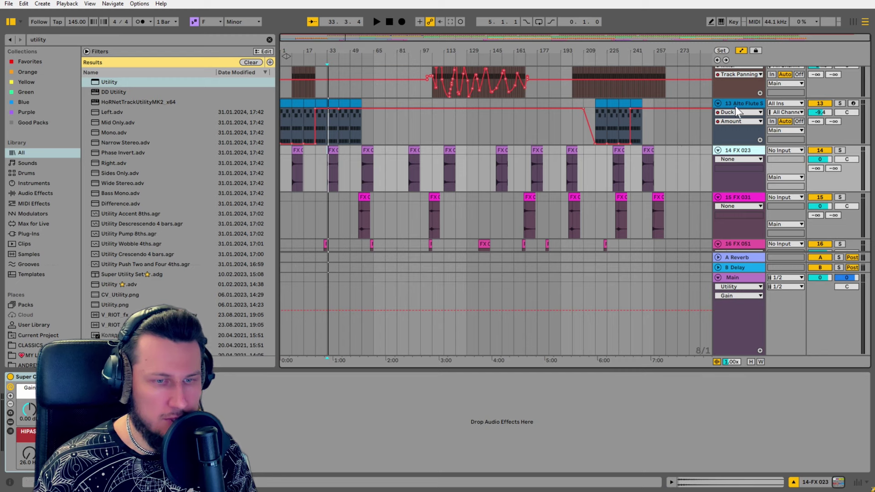
{"action": "left_click", "coordinate": [736, 106]}
{"action": "left_click", "coordinate": [770, 292]}
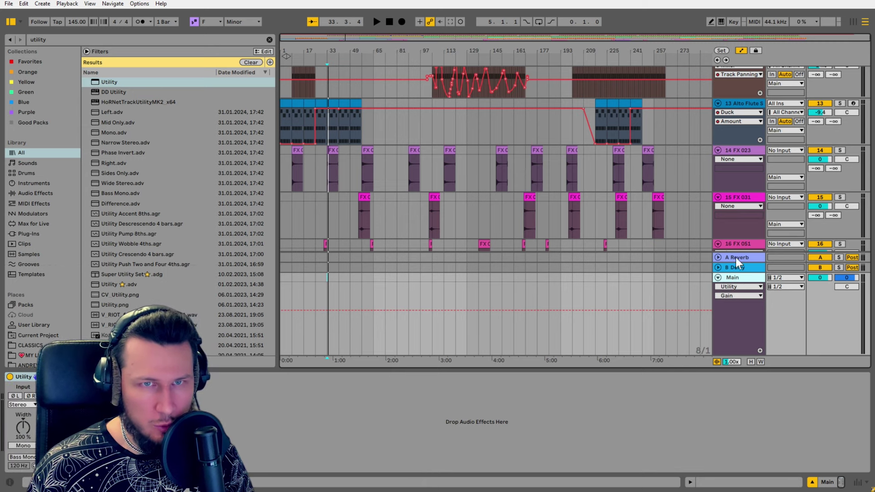
Collapse the Main track and try raising and lowering all other tracks' volumes together during playback, bringing FX 023 to -3.2 dB
{"action": "left_click", "coordinate": [719, 277]}
{"action": "scroll", "coordinate": [760, 301], "scroll_direction": "up", "scroll_amount": 10}
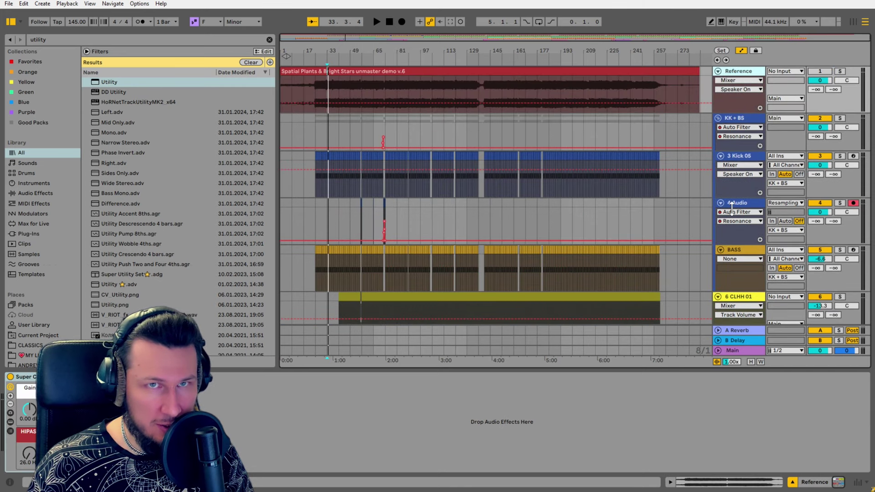
{"action": "scroll", "coordinate": [748, 182], "scroll_direction": "down", "scroll_amount": 10}
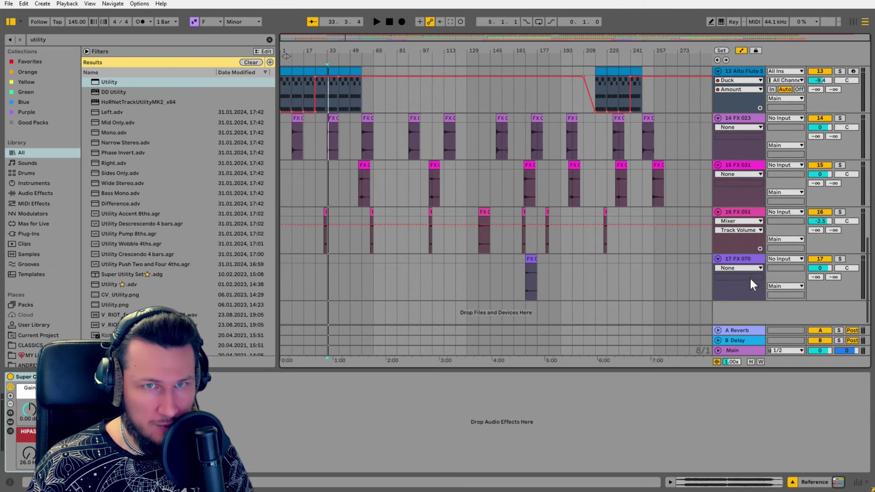
{"action": "left_click", "coordinate": [824, 127]}
{"action": "mouse_move", "coordinate": [824, 127]}
{"action": "left_mouse_down"}
{"action": "mouse_move", "coordinate": [824, 157]}
{"action": "mouse_move", "coordinate": [825, 119]}
{"action": "left_mouse_up"}
{"action": "key", "text": "space"}
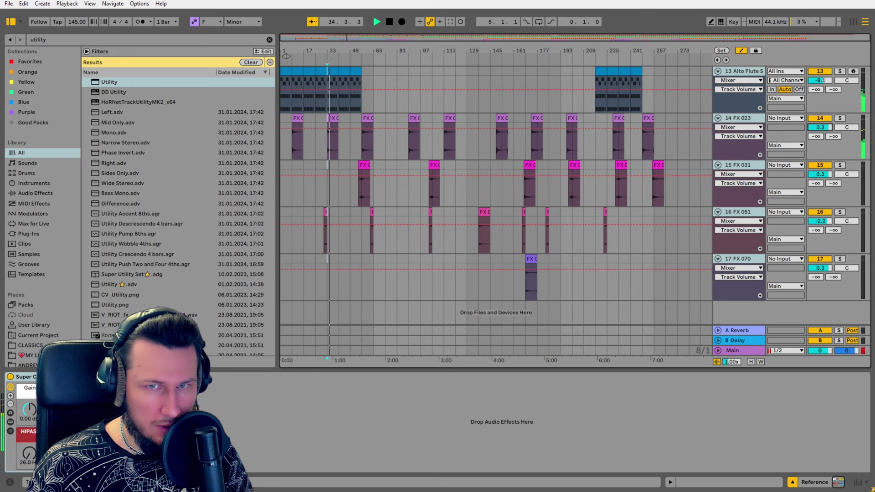
{"action": "left_click_drag", "start_coordinate": [824, 118], "coordinate": [825, 121]}
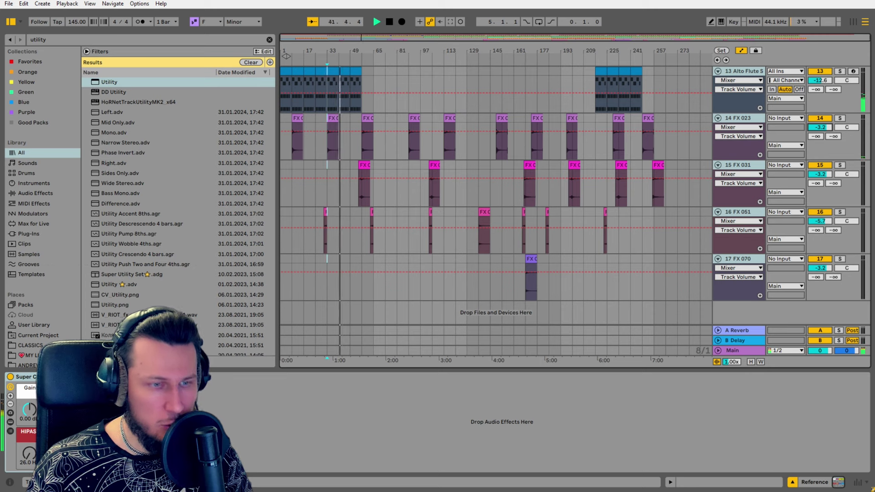
Enlarge the Main track again and open its device chain
{"action": "left_click_drag", "start_coordinate": [750, 354], "coordinate": [749, 280]}
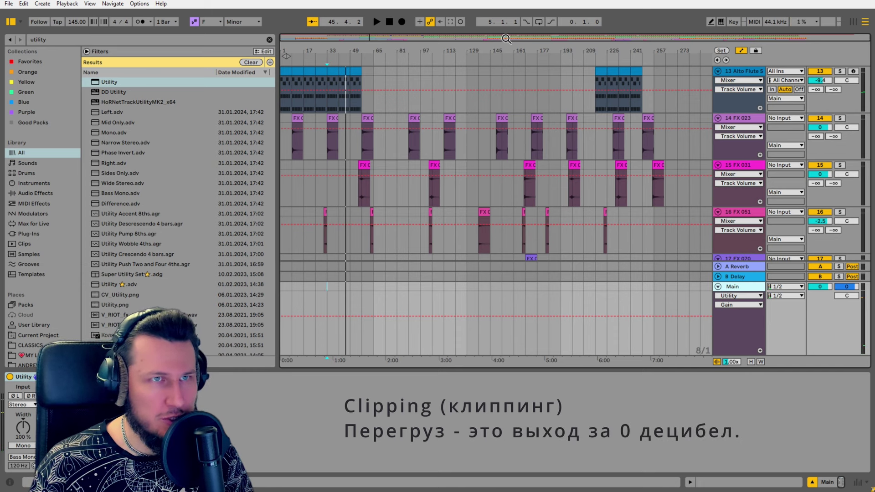
{"action": "double_click", "coordinate": [748, 288]}
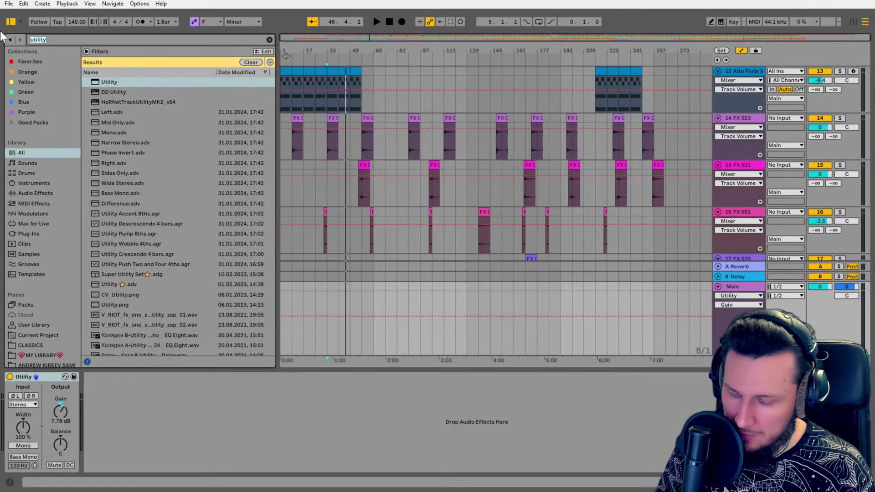
Find the Limiter audio effect in the browser and add it to the Main track after Utility
{"action": "type", "text": "limiter"}
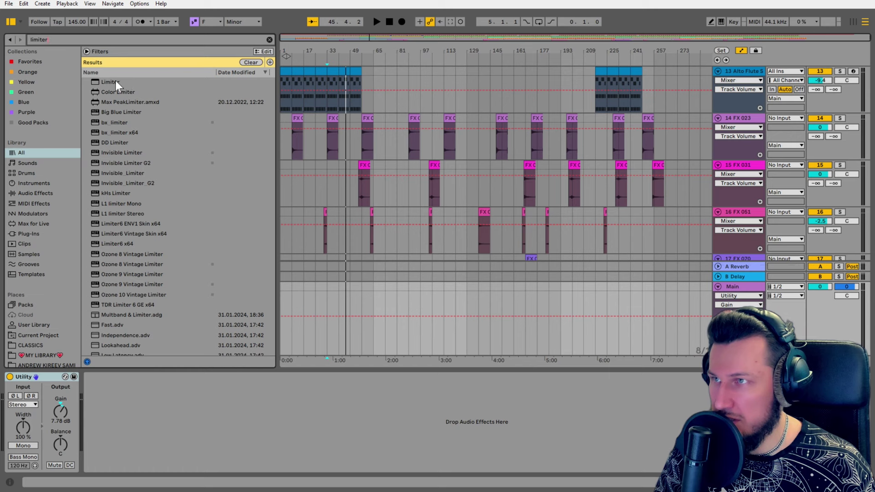
{"action": "left_click_drag", "start_coordinate": [109, 82], "coordinate": [731, 288]}
{"action": "left_click", "coordinate": [48, 376]}
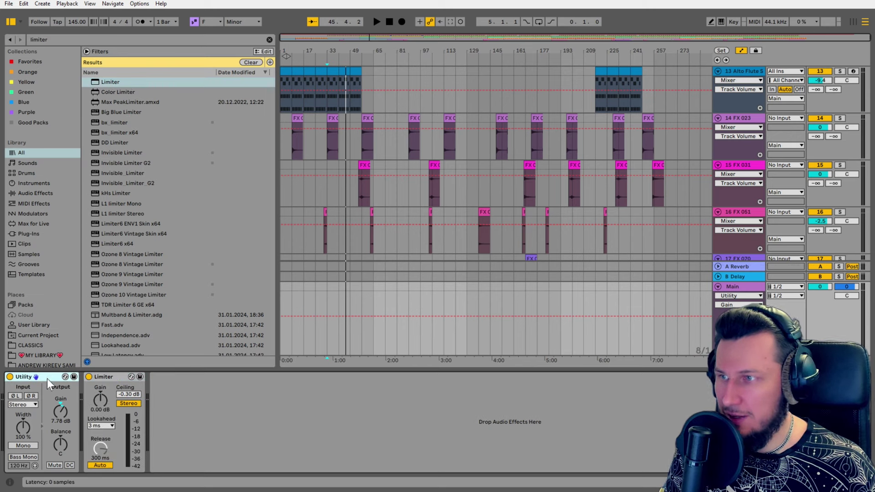
{"action": "key", "text": "Delete"}
{"action": "key", "text": "ctrl+z"}
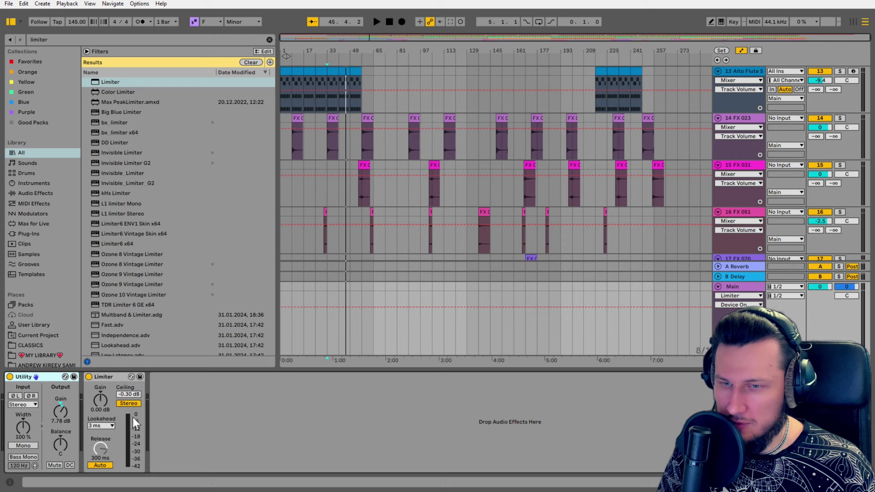
Play the arrangement from bar 33 with Utility's gain at 10.6 dB, comparing the Main output with the Limiter off and on
{"action": "key", "text": "space"}
{"action": "key", "text": "space"}
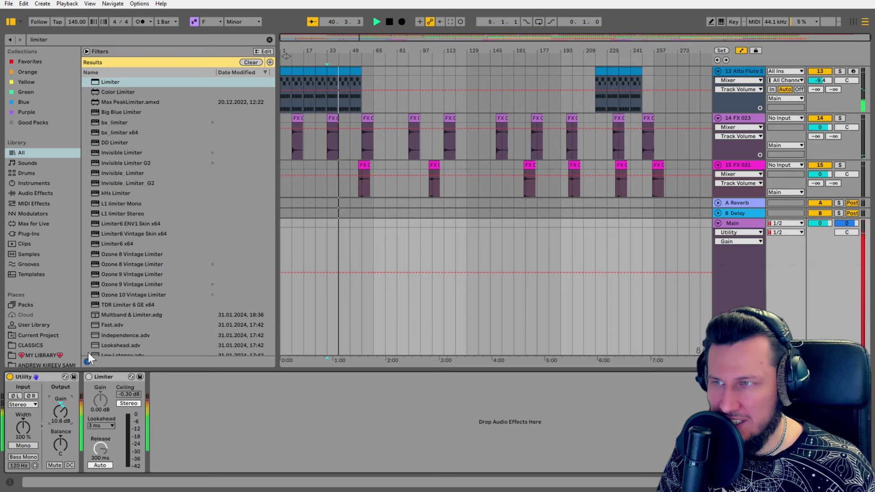
{"action": "left_click", "coordinate": [88, 377]}
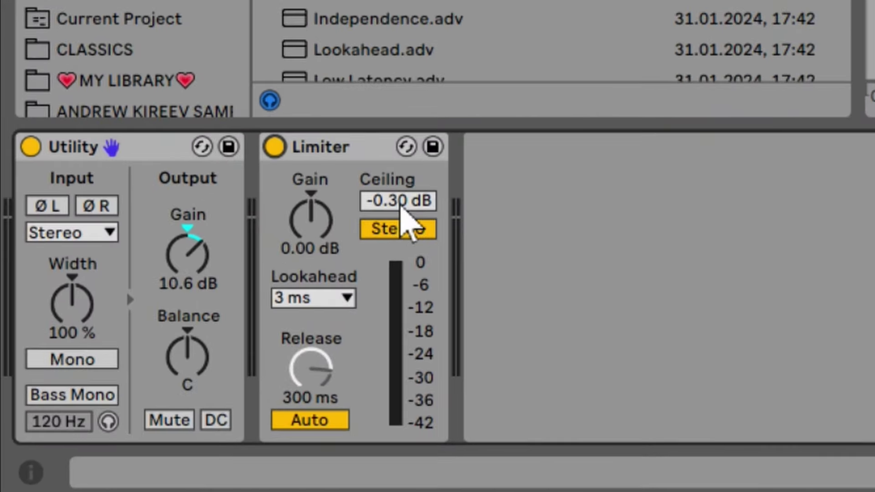
{"action": "key", "text": "space"}
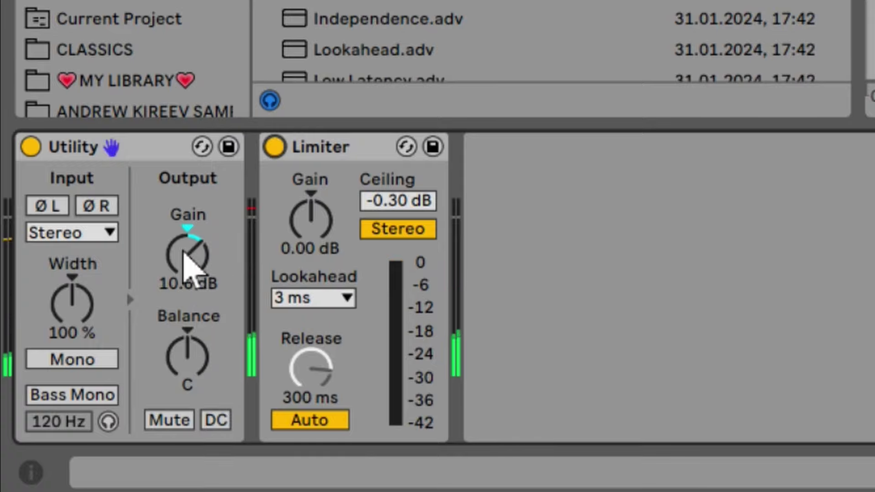
Test Utility gains of 21.7 dB and 0 dB into the Limiter during playback, and settle the gain at 8.33 dB
{"action": "left_click_drag", "start_coordinate": [190, 254], "coordinate": [189, 214]}
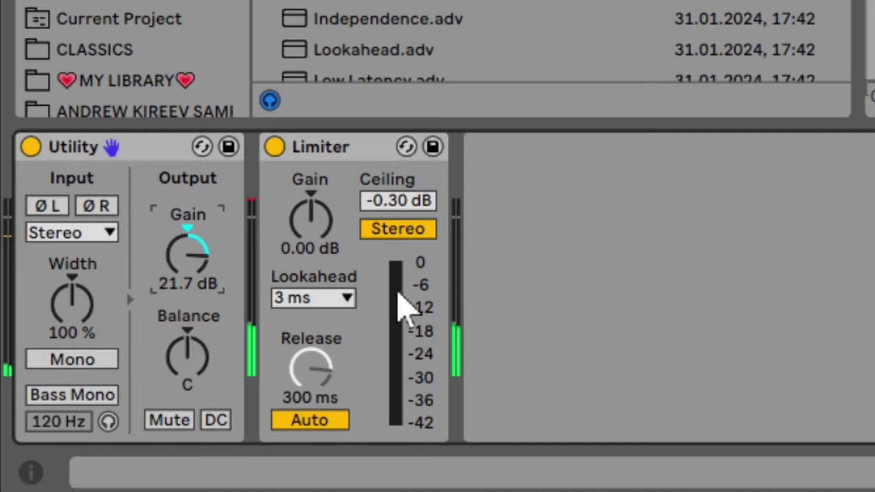
{"action": "left_click_drag", "start_coordinate": [194, 260], "coordinate": [194, 301]}
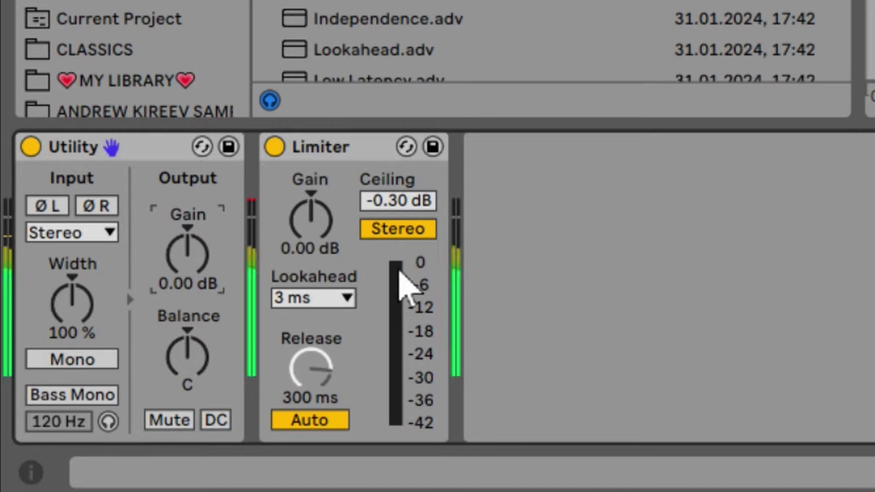
{"action": "left_click_drag", "start_coordinate": [187, 255], "coordinate": [187, 241]}
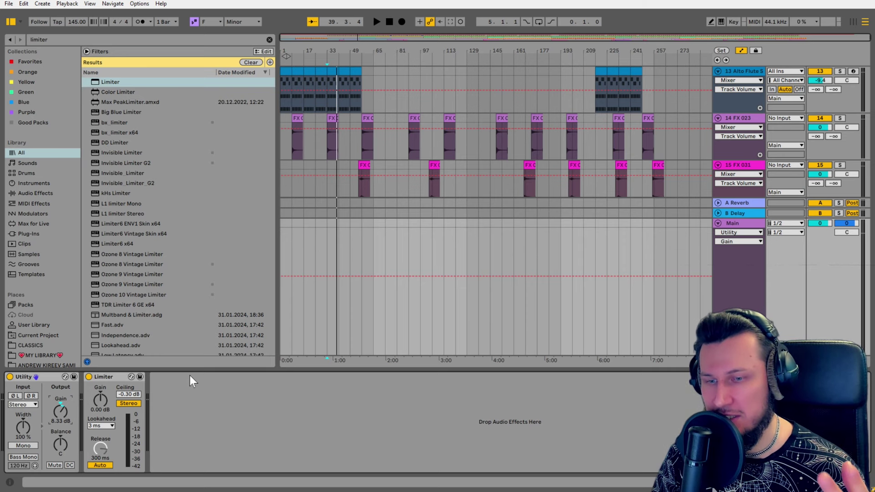
Select the Alto Flute clip at bar 17, and move the selection to the clip at bar 33
{"action": "left_click", "coordinate": [310, 83]}
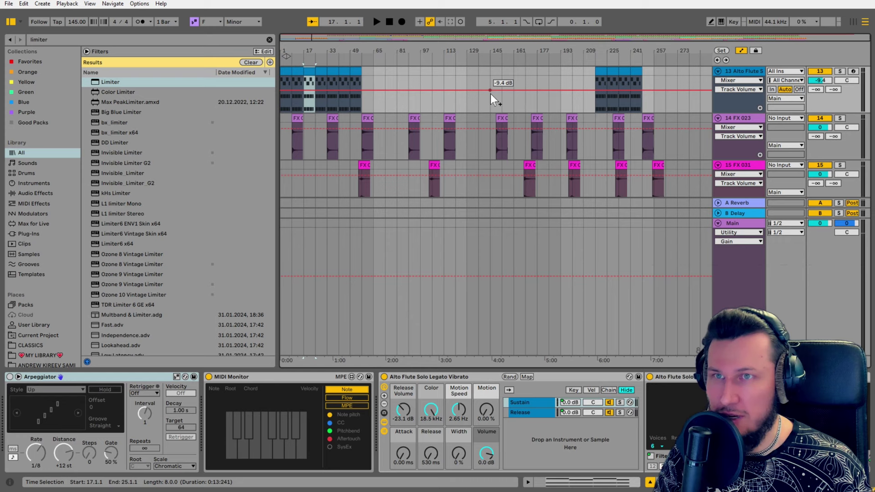
{"action": "left_click", "coordinate": [333, 73]}
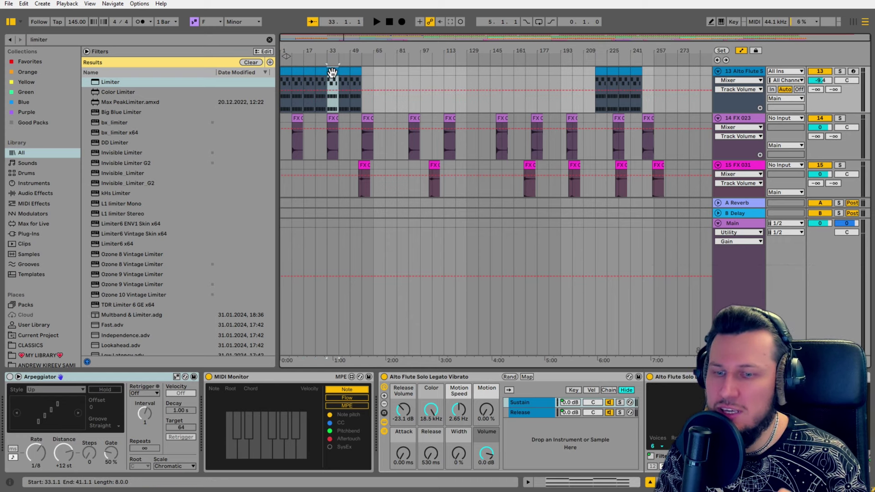